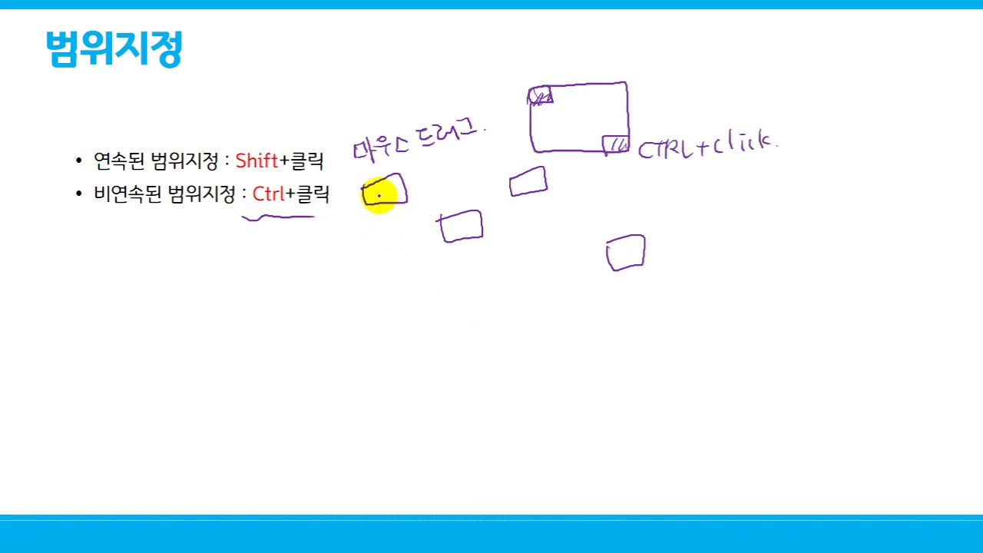
- Sketch a pen stroke below the small rectangle on the slide, then switch to the blank Excel workbook
{"action": "left_click_drag", "start_coordinate": [379, 198], "coordinate": [378, 217]}
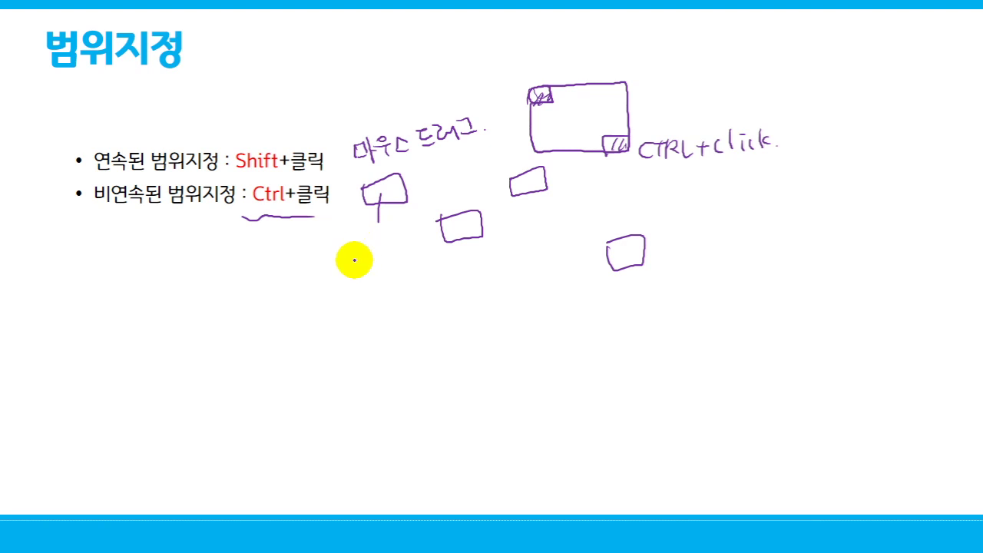
{"action": "key", "text": "alt+Tab"}
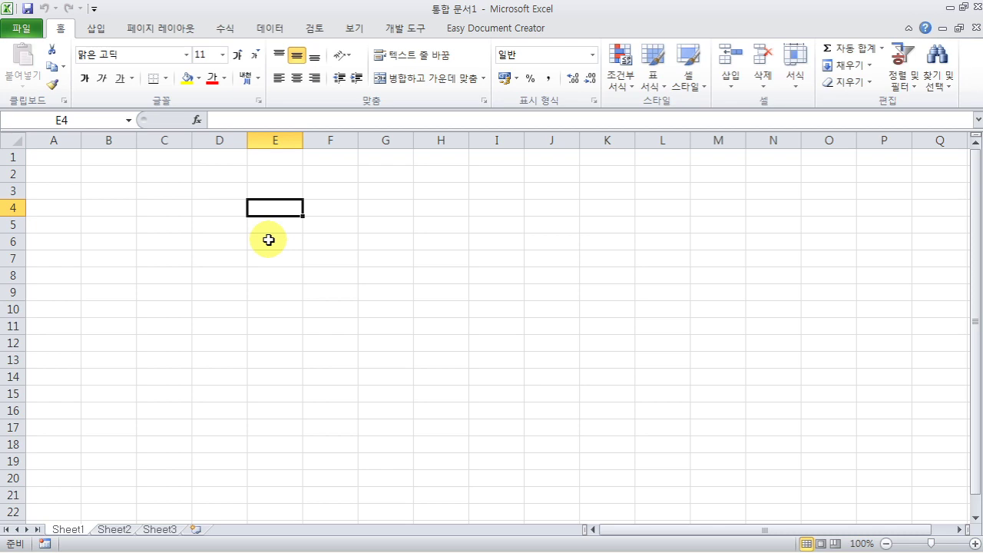
{"action": "key", "text": "ctrl+Down"}
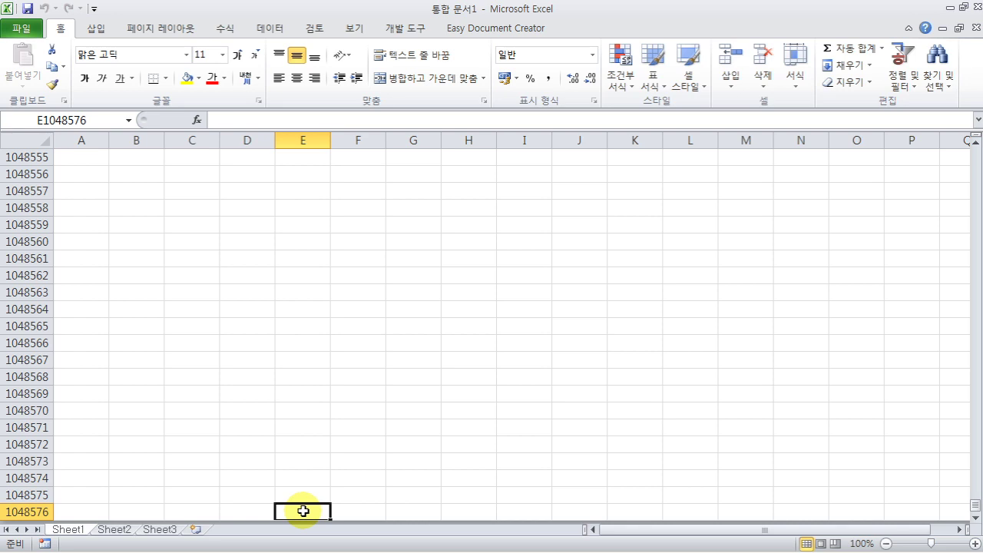
{"action": "key", "text": "ctrl+Right"}
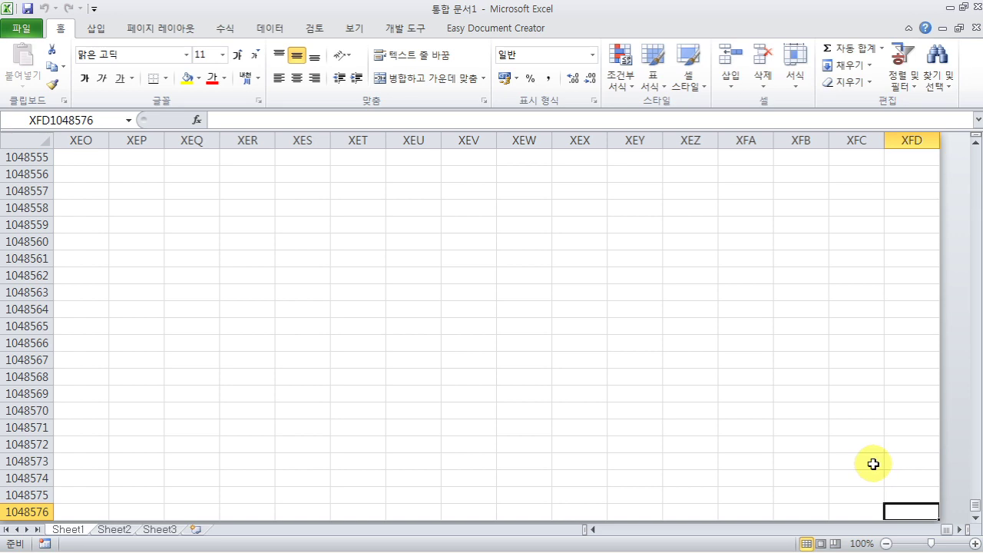
{"action": "key", "text": "ctrl+Home"}
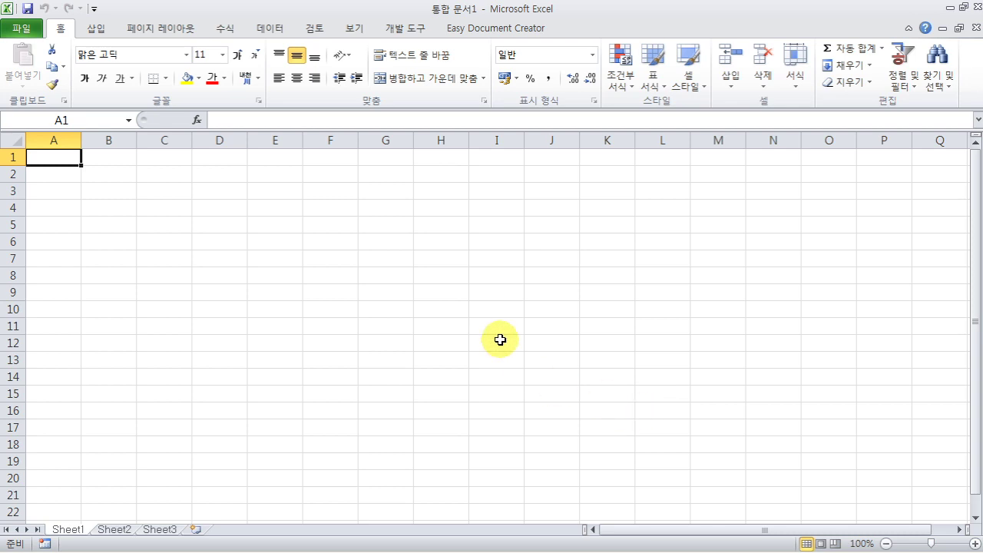
{"action": "left_click", "coordinate": [493, 315]}
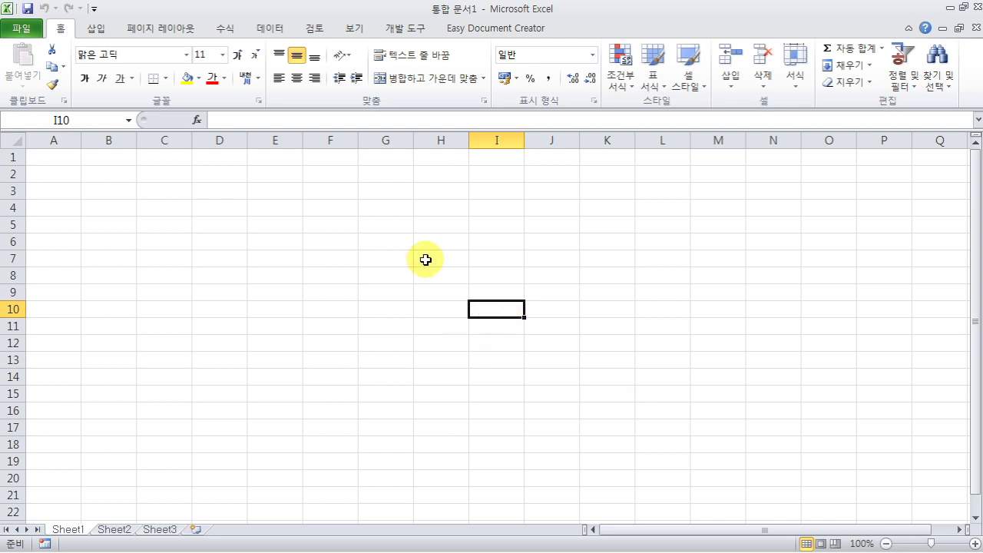
{"action": "left_click", "coordinate": [548, 394]}
{"action": "left_click", "coordinate": [389, 398]}
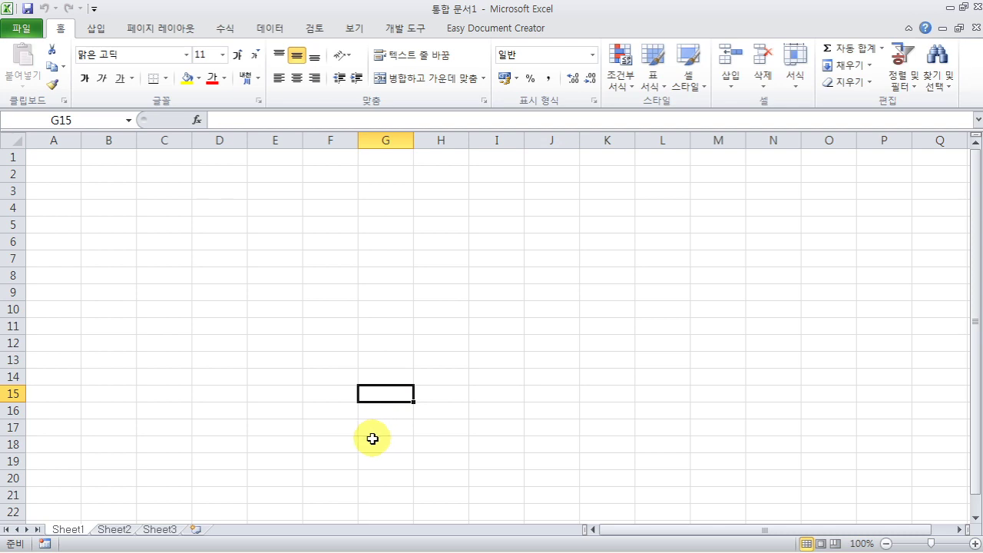
{"action": "left_click", "coordinate": [220, 243]}
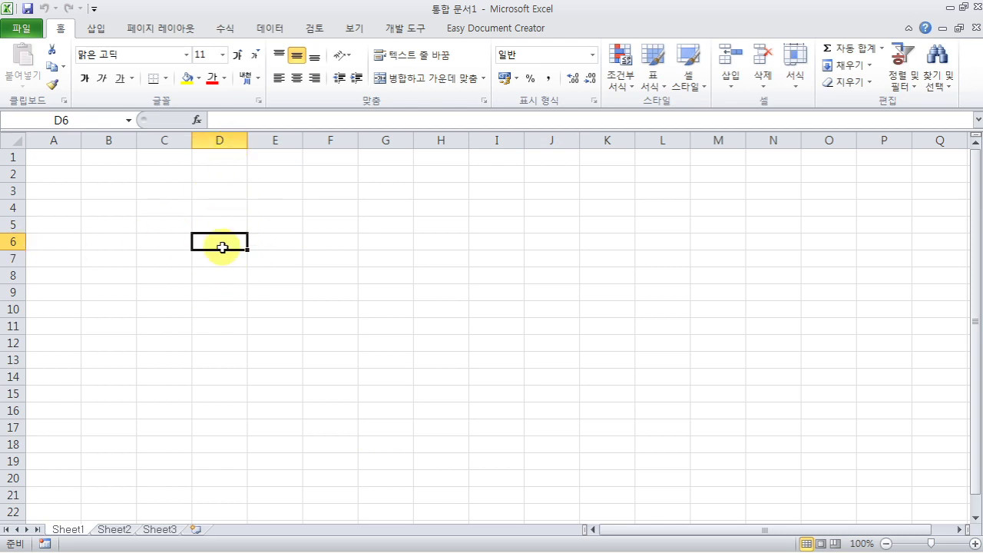
{"action": "left_click", "coordinate": [154, 278]}
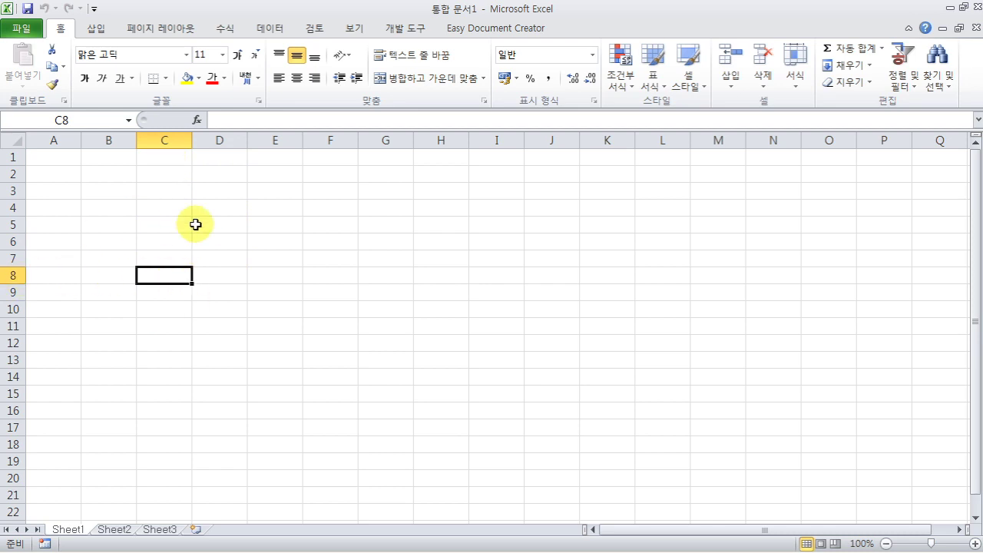
{"action": "left_click", "coordinate": [53, 443]}
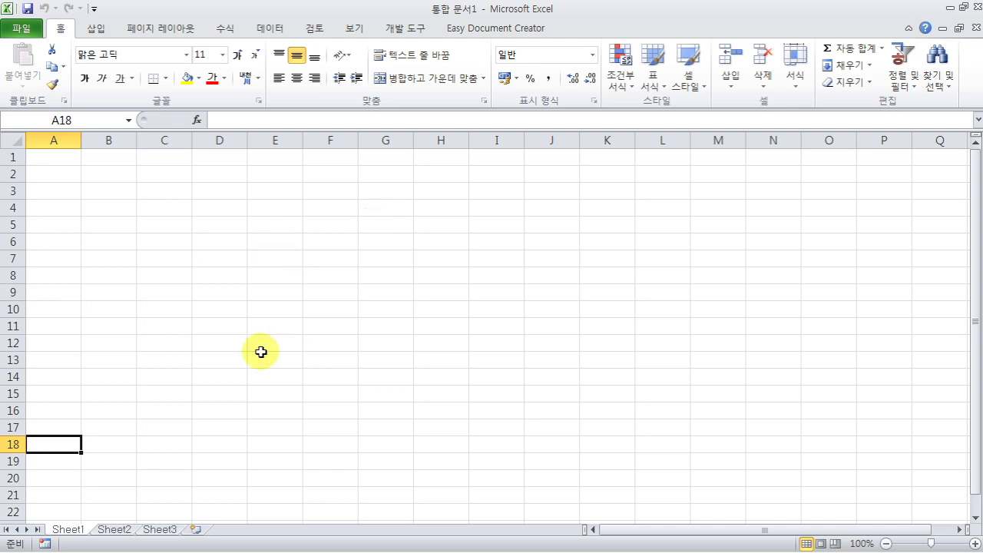
{"action": "mouse_move", "coordinate": [66, 549]}
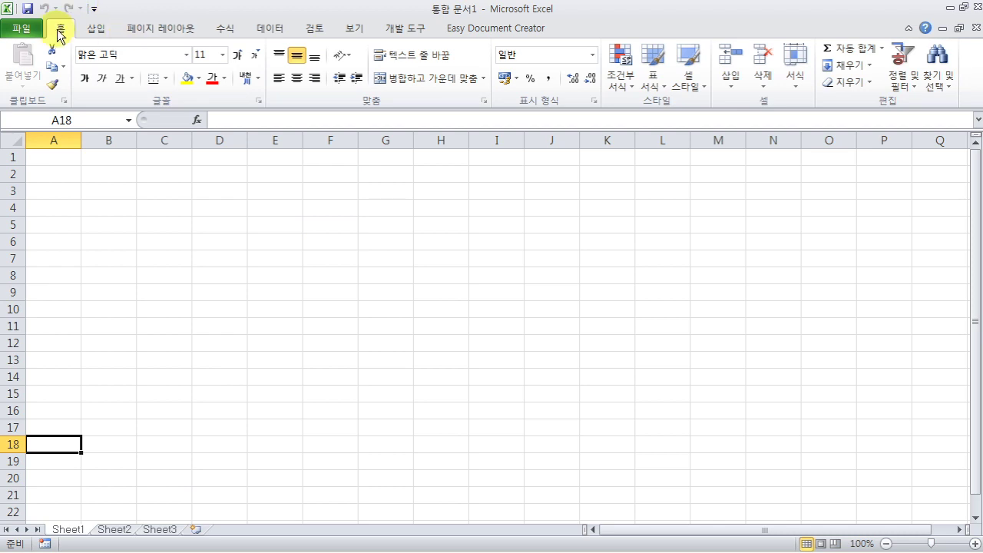
- Browse the Insert, Page Layout and Home ribbons, select B4 and its formula bar, then show View
{"action": "left_click", "coordinate": [108, 33]}
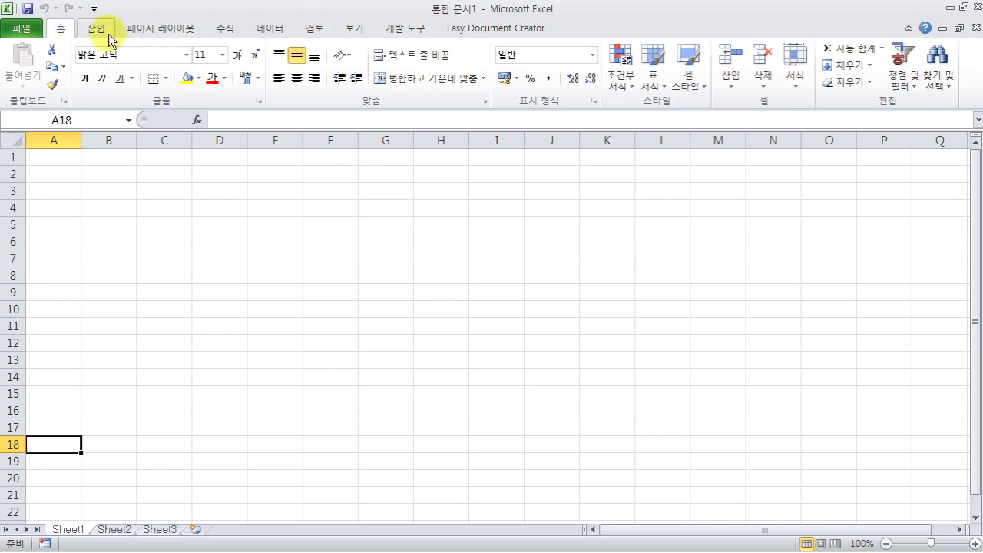
{"action": "left_click", "coordinate": [172, 32]}
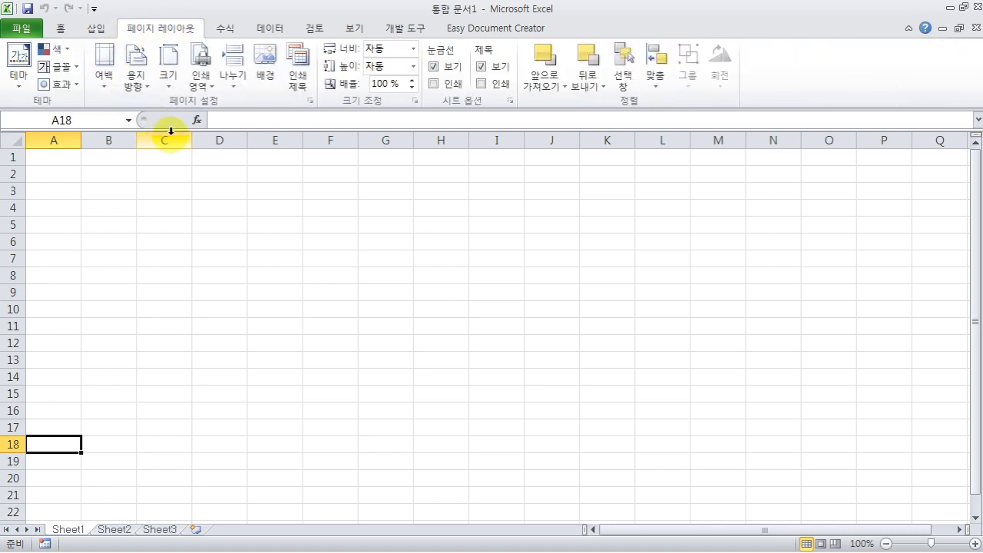
{"action": "left_click", "coordinate": [64, 33]}
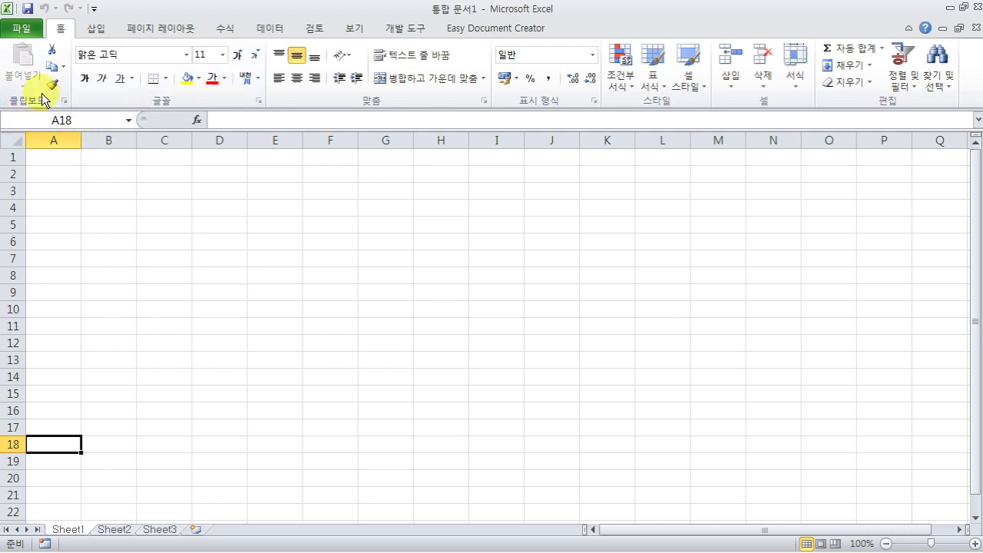
{"action": "left_click", "coordinate": [108, 211]}
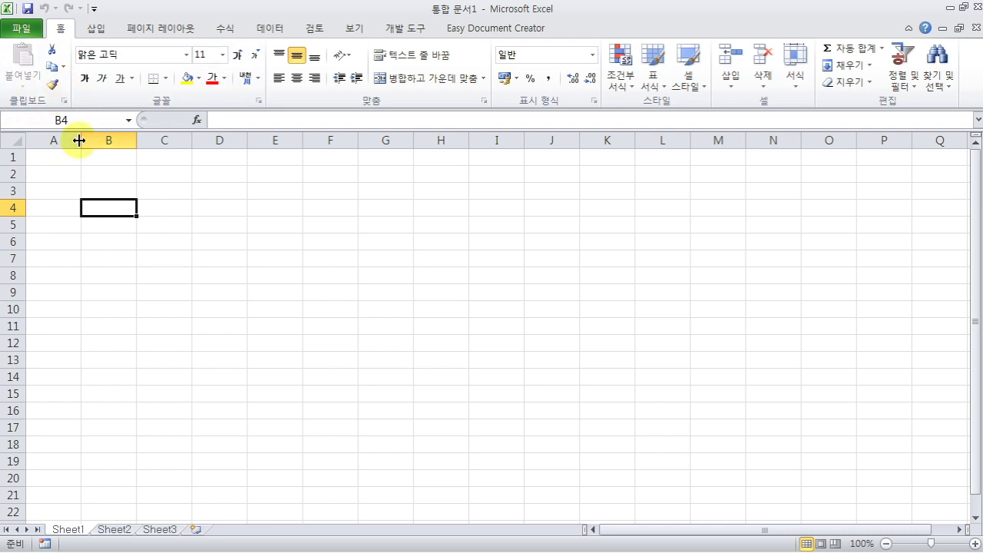
{"action": "left_click", "coordinate": [248, 121]}
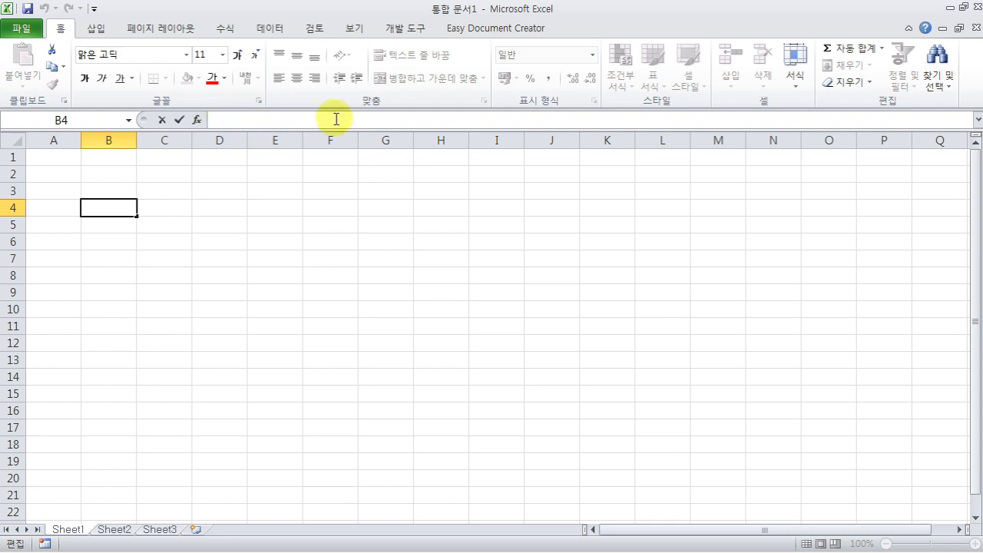
{"action": "left_click", "coordinate": [359, 28]}
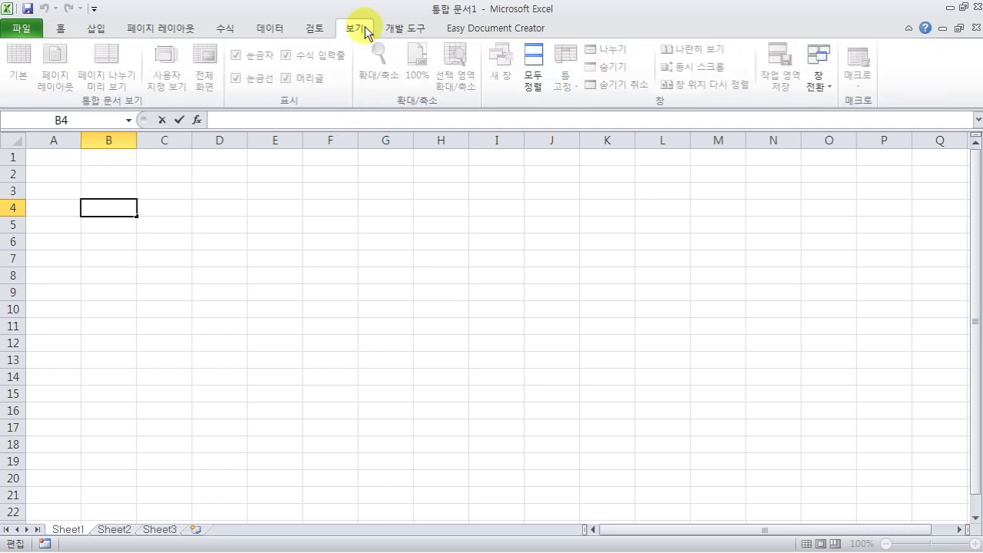
{"action": "left_click", "coordinate": [285, 203]}
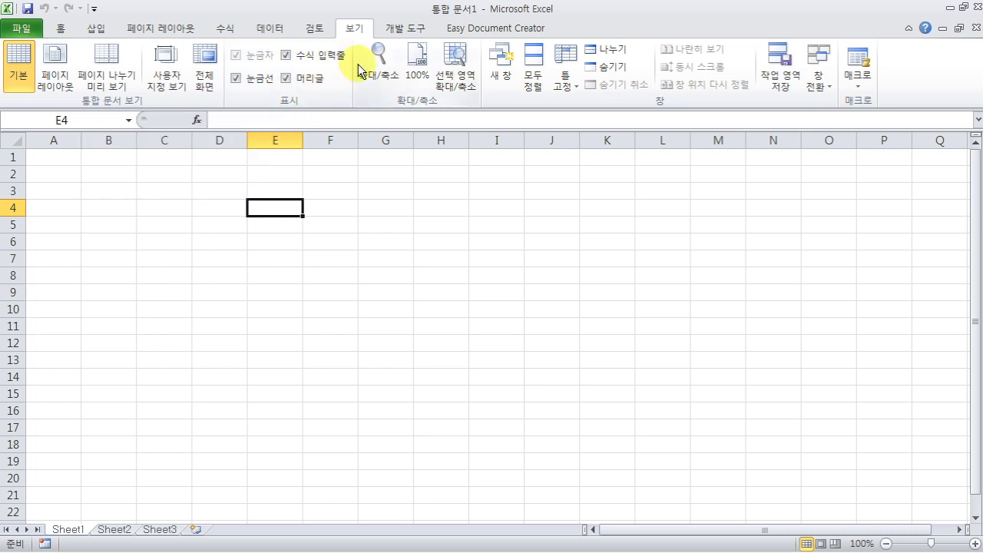
{"action": "left_click", "coordinate": [285, 56]}
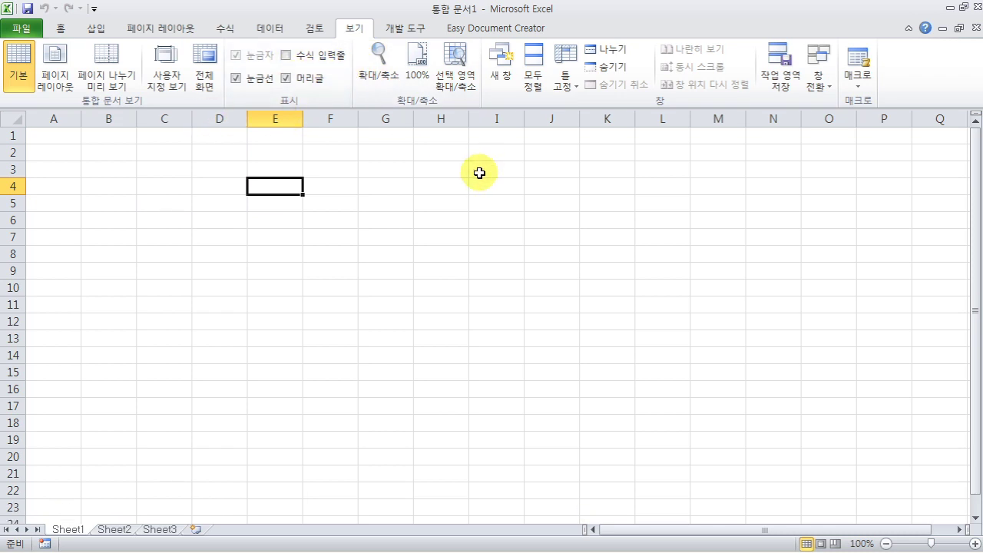
{"action": "left_click", "coordinate": [286, 56]}
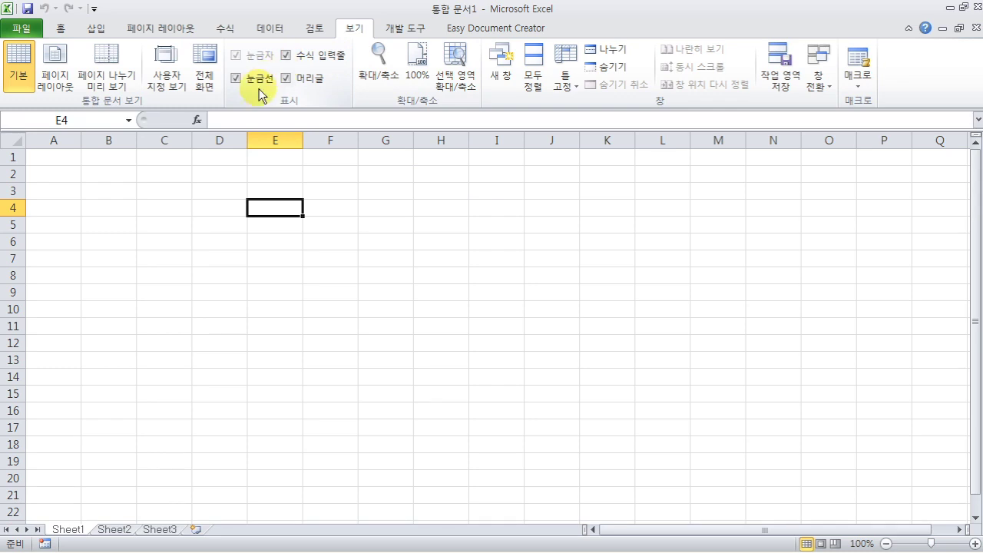
{"action": "left_click", "coordinate": [235, 78]}
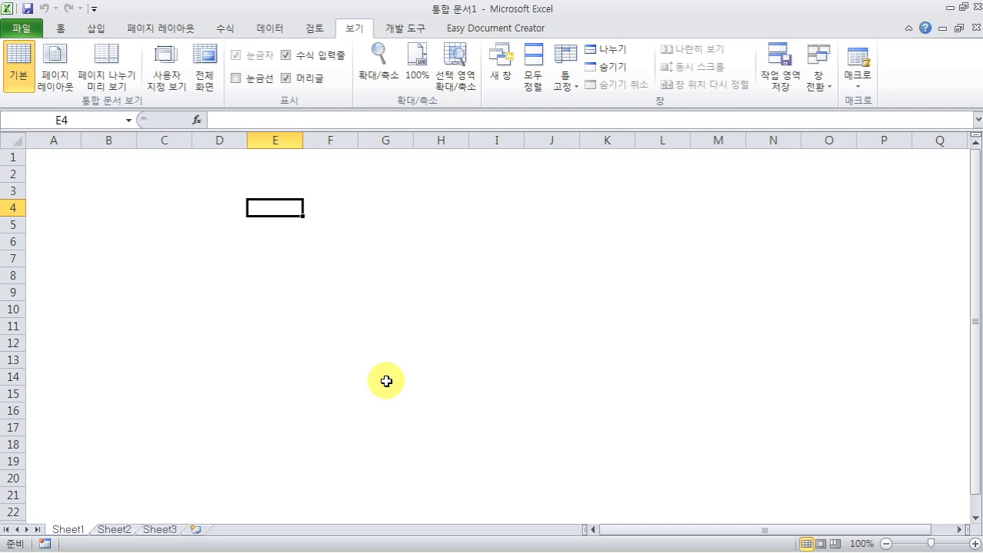
{"action": "left_click", "coordinate": [235, 79]}
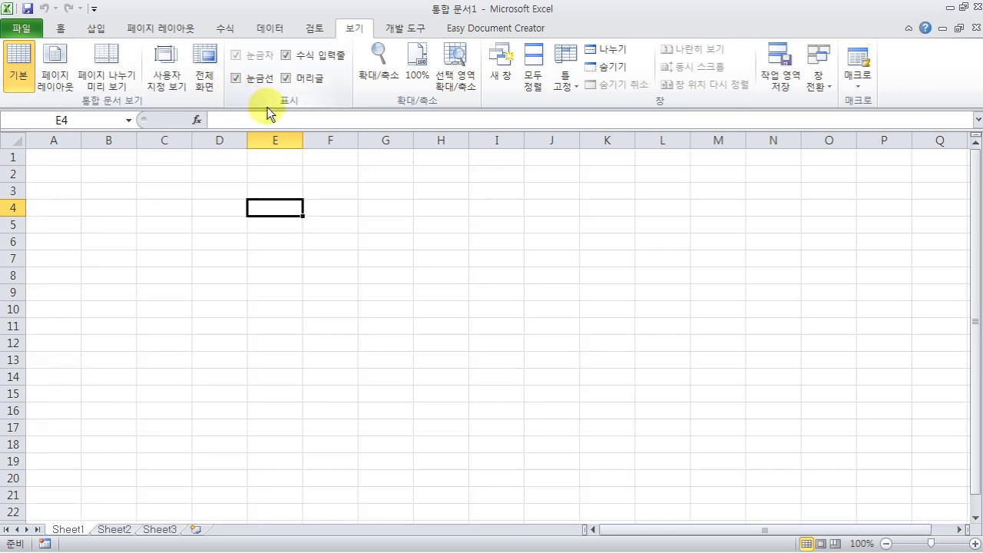
{"action": "left_click", "coordinate": [285, 78]}
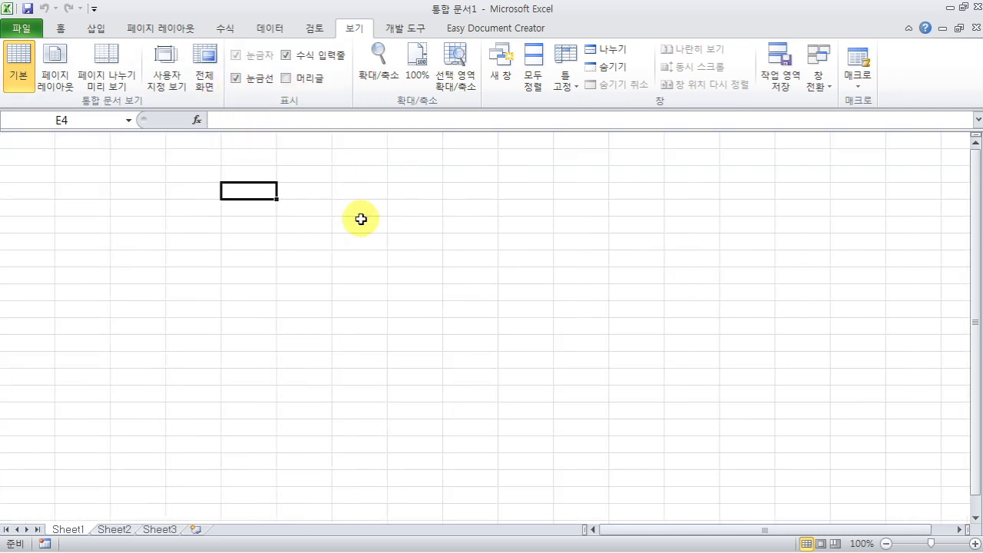
{"action": "left_click", "coordinate": [286, 78]}
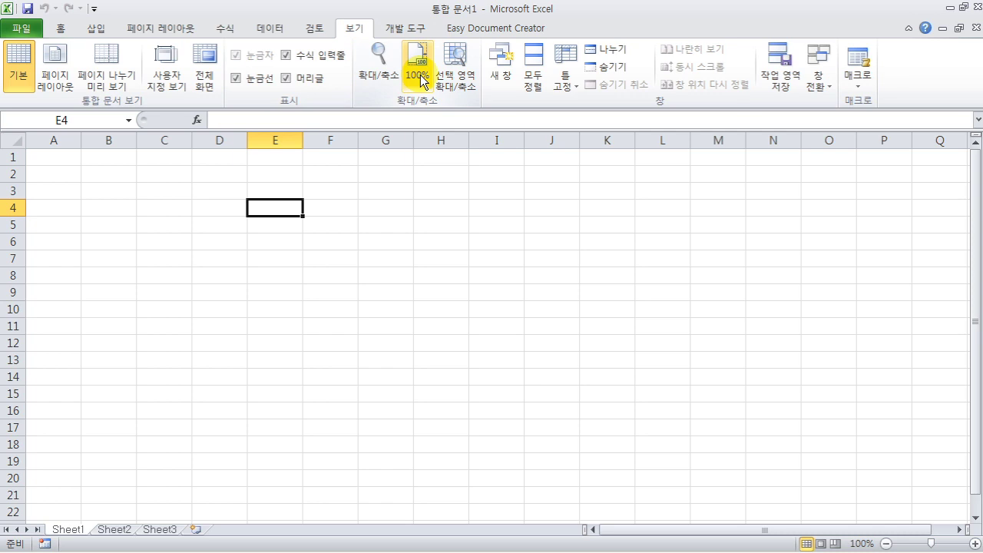
{"action": "left_click", "coordinate": [381, 68]}
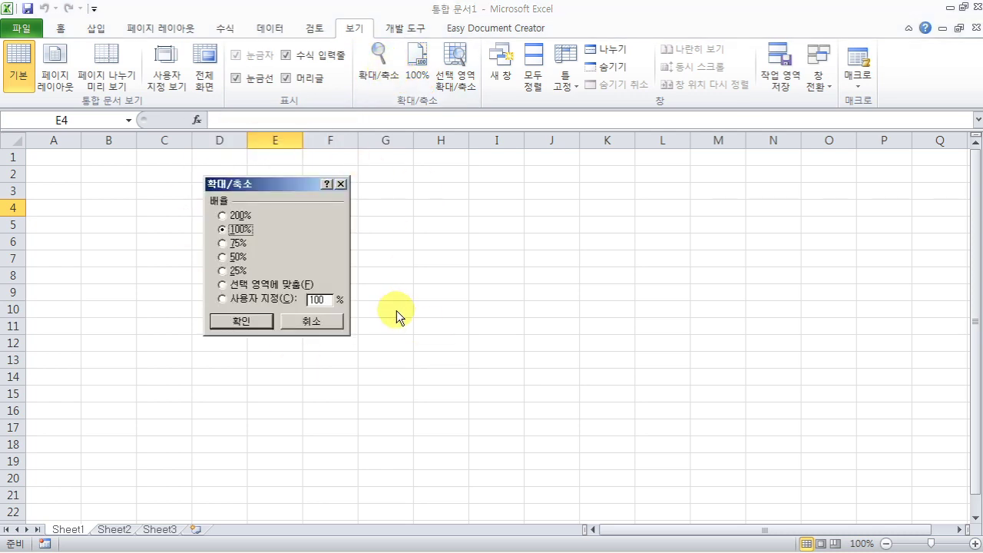
{"action": "left_click", "coordinate": [312, 321]}
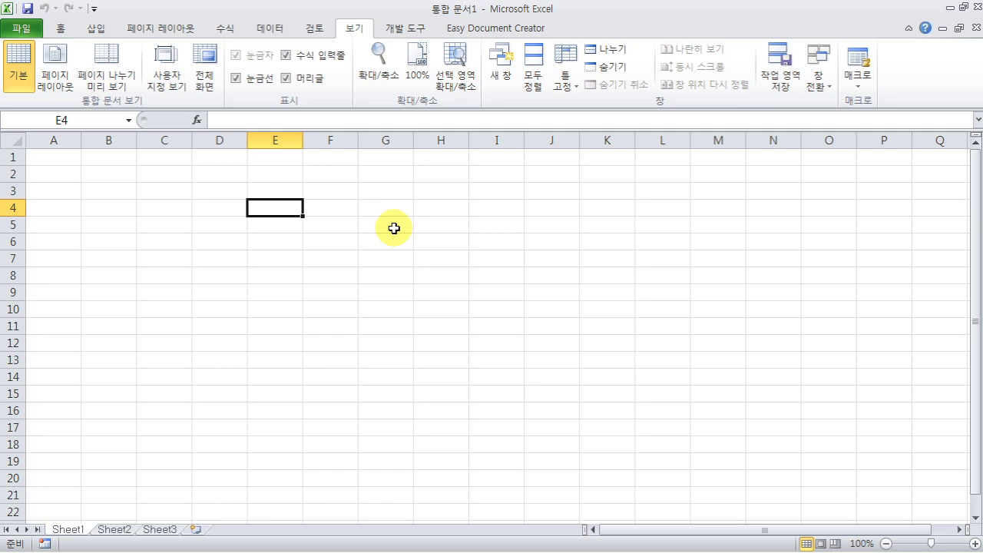
{"action": "scroll", "coordinate": [394, 228], "scroll_direction": "up", "scroll_amount": 4}
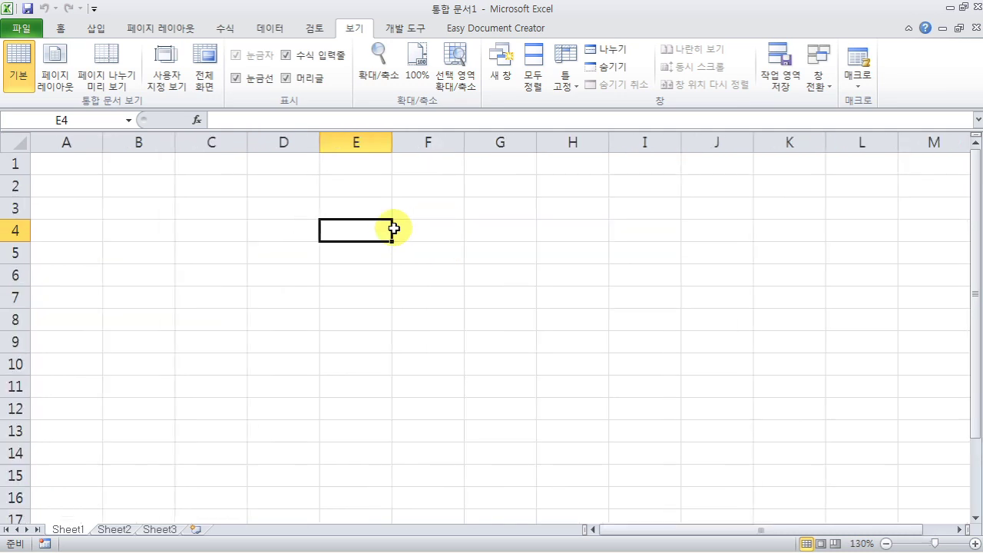
{"action": "scroll", "coordinate": [393, 228], "scroll_direction": "down", "scroll_amount": 5}
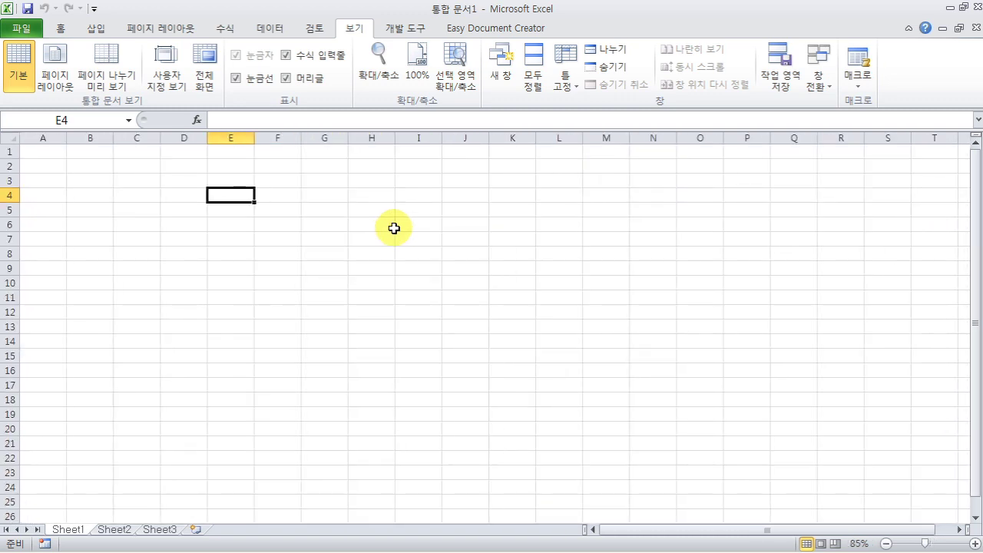
{"action": "left_click", "coordinate": [418, 65]}
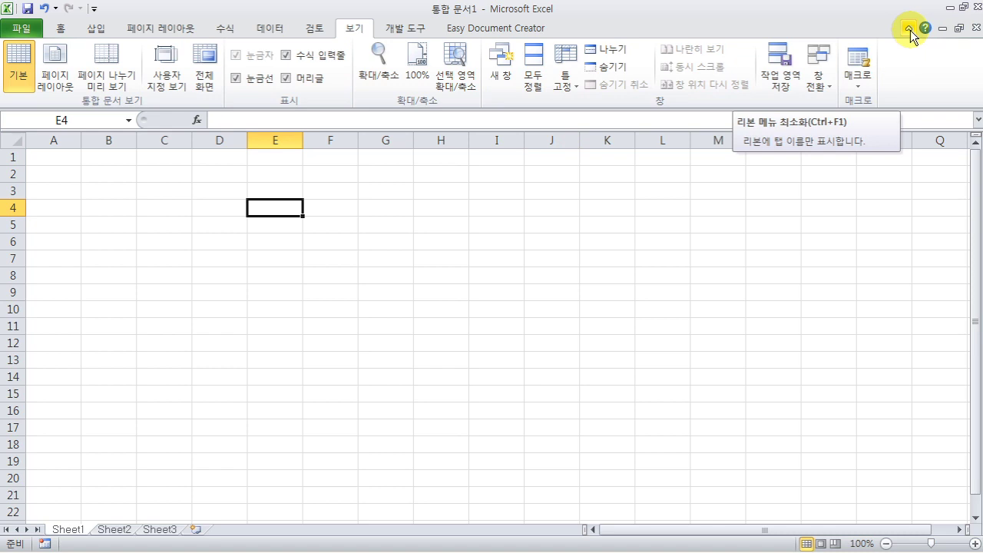
{"action": "left_click", "coordinate": [909, 30]}
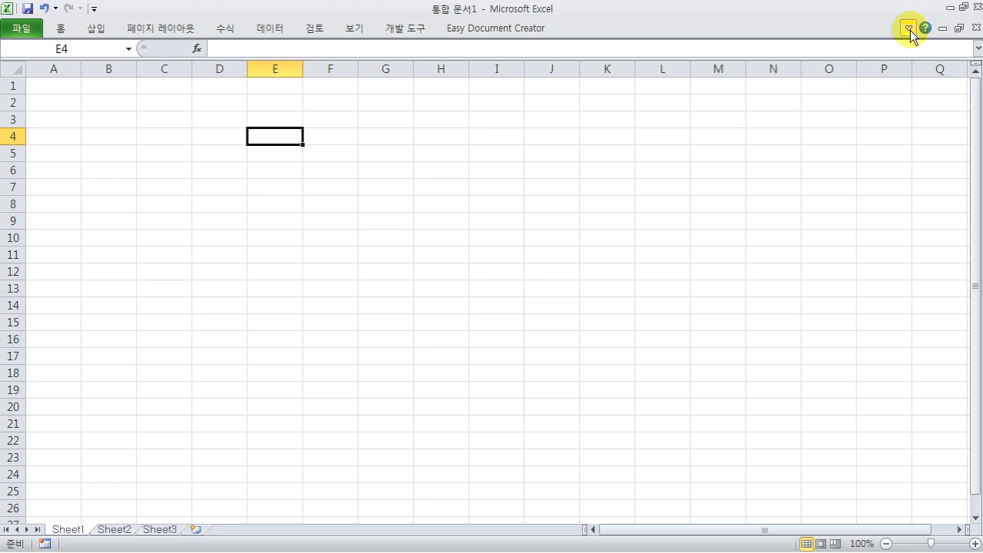
{"action": "left_click", "coordinate": [908, 29]}
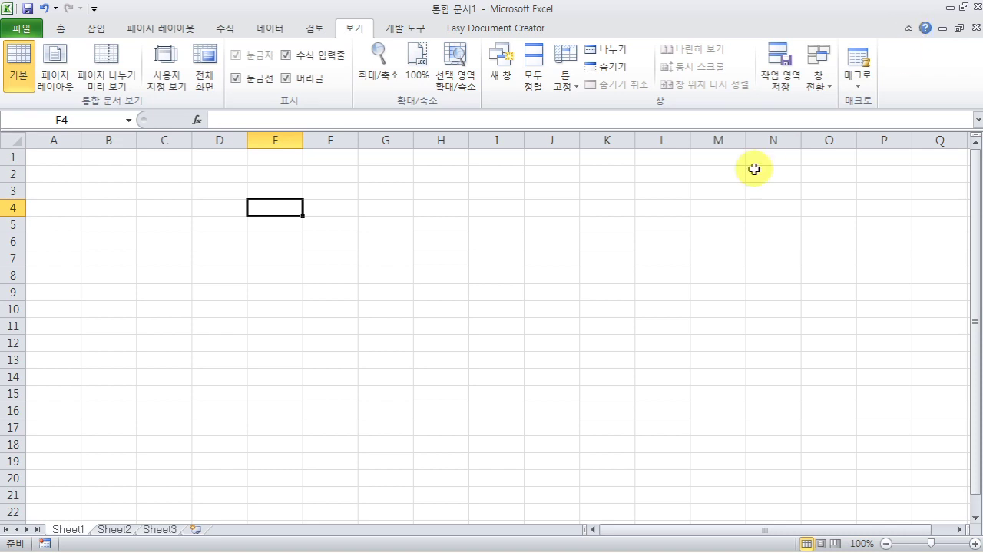
{"action": "left_click", "coordinate": [574, 229]}
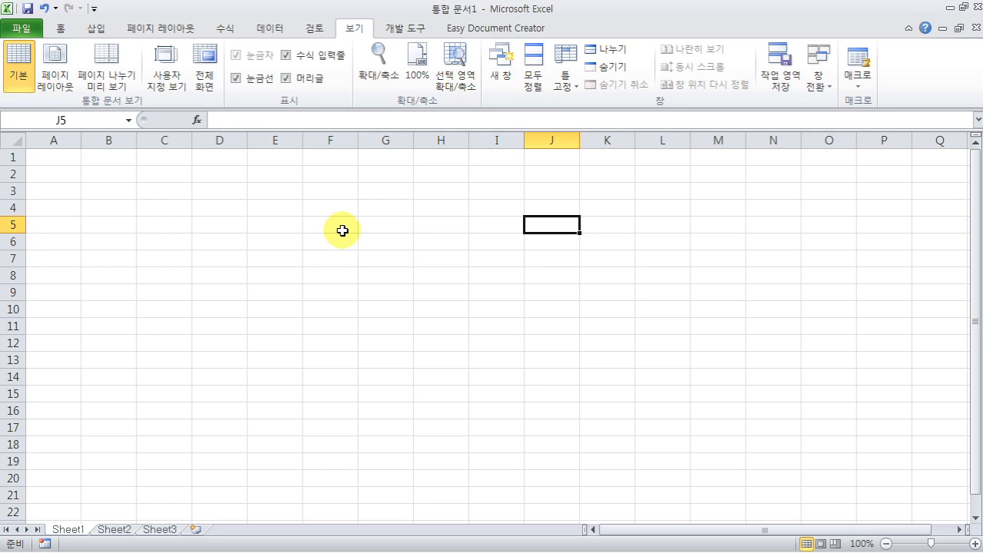
{"action": "left_click", "coordinate": [908, 30]}
{"action": "left_click", "coordinate": [189, 218]}
{"action": "left_click", "coordinate": [378, 215]}
{"action": "left_click", "coordinate": [274, 217]}
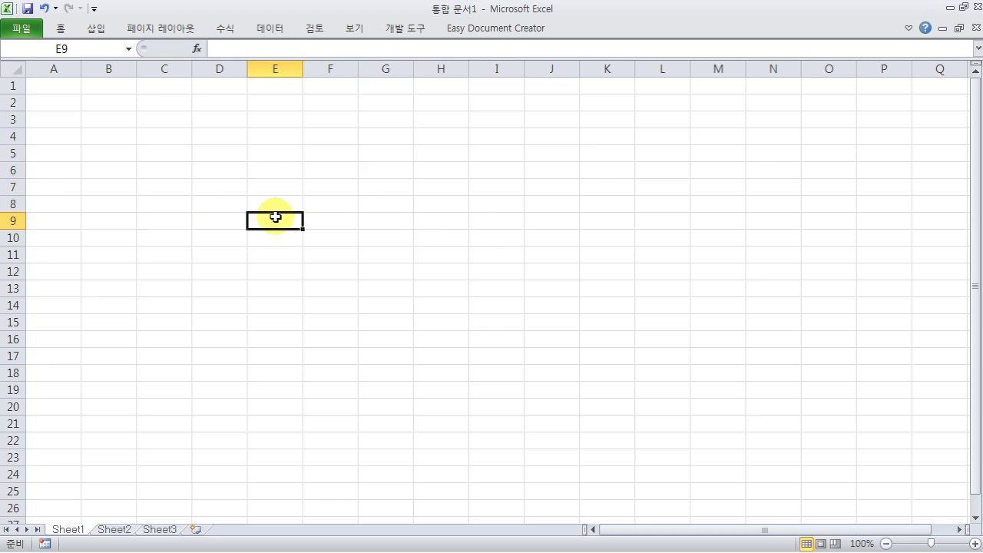
{"action": "left_click", "coordinate": [500, 216]}
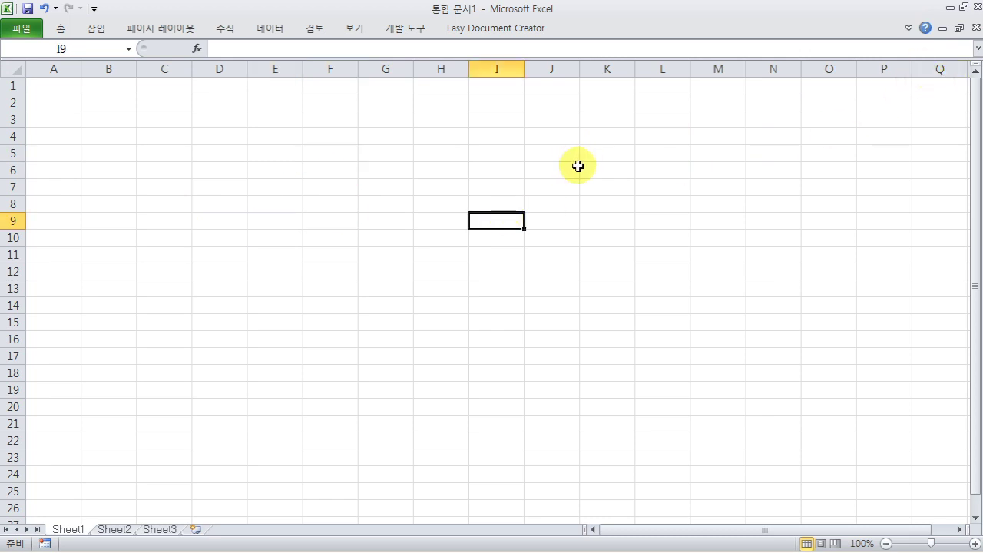
{"action": "left_click", "coordinate": [909, 29]}
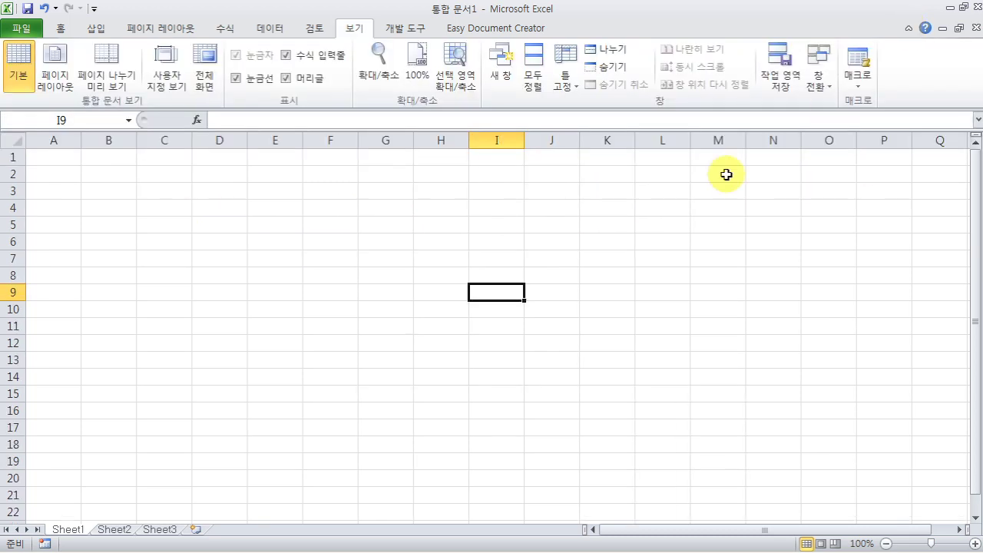
{"action": "left_click", "coordinate": [549, 242]}
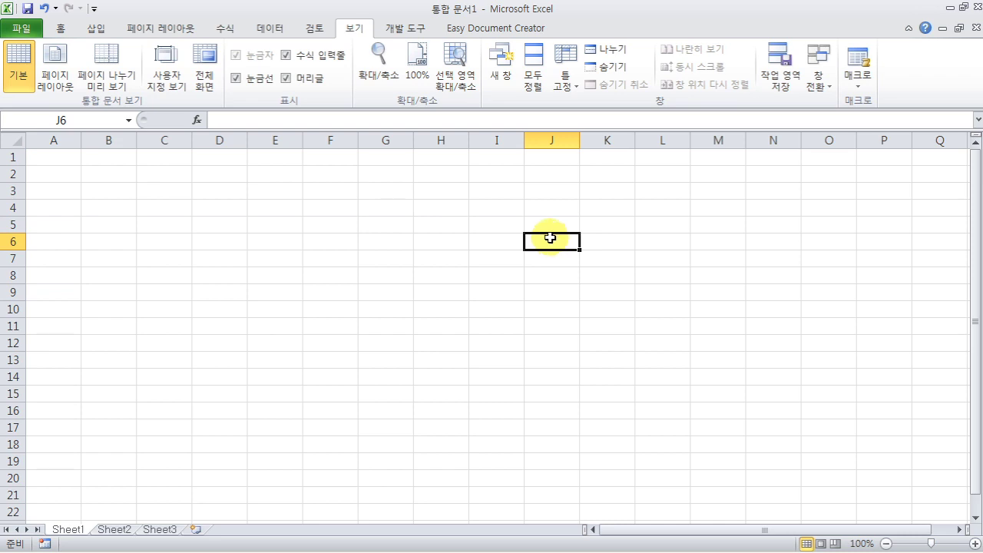
{"action": "key", "text": "ctrl+F1"}
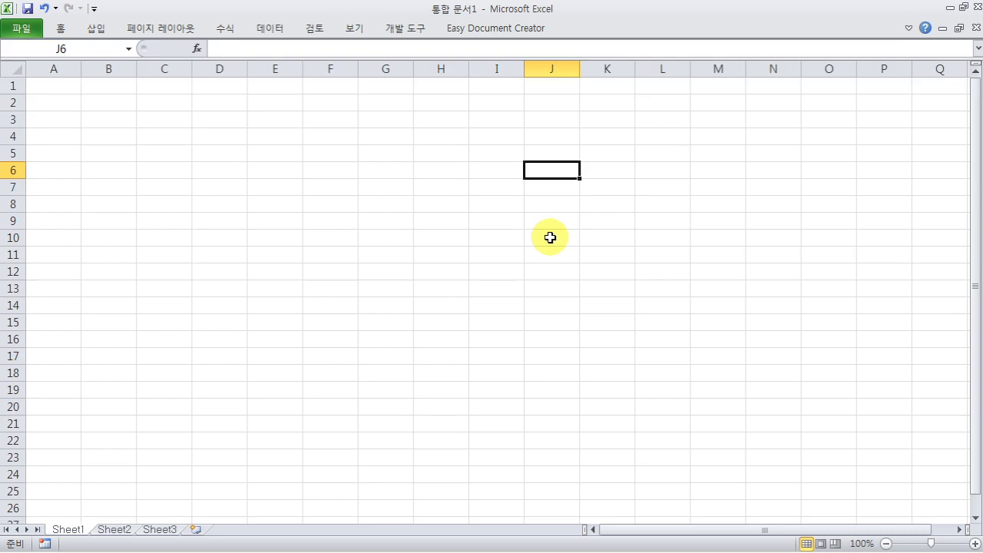
{"action": "key", "text": "ctrl+F1"}
{"action": "key", "text": "ctrl+F1"}
{"action": "key", "text": "ctrl+F1"}
{"action": "key", "text": "ctrl+F1"}
{"action": "key", "text": "ctrl+F1"}
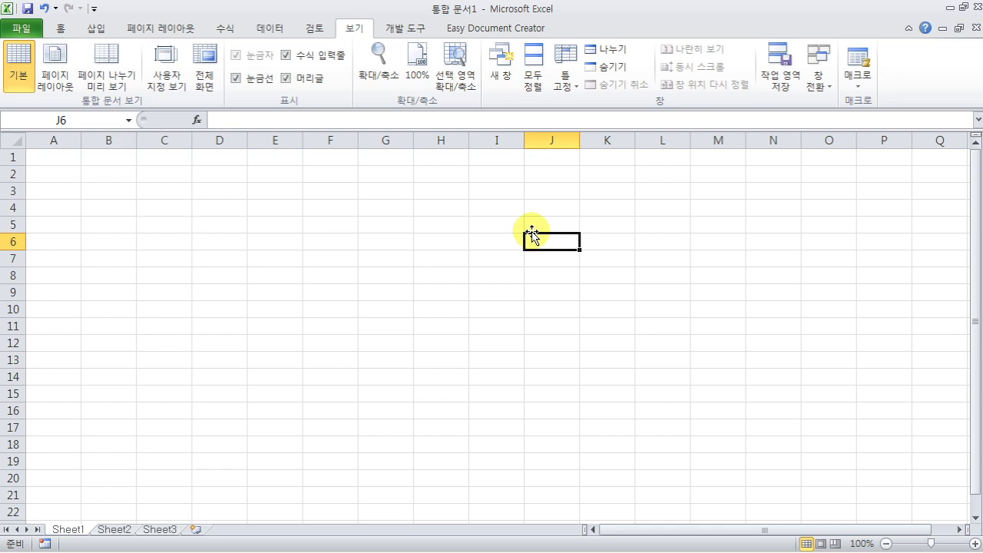
{"action": "double_click", "coordinate": [359, 30]}
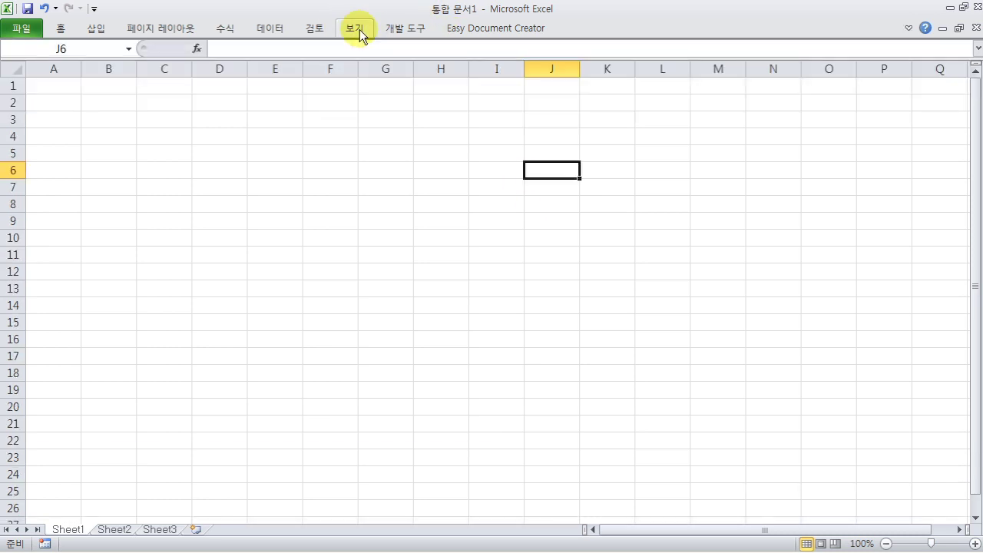
{"action": "double_click", "coordinate": [360, 29]}
{"action": "double_click", "coordinate": [359, 30]}
{"action": "double_click", "coordinate": [360, 29]}
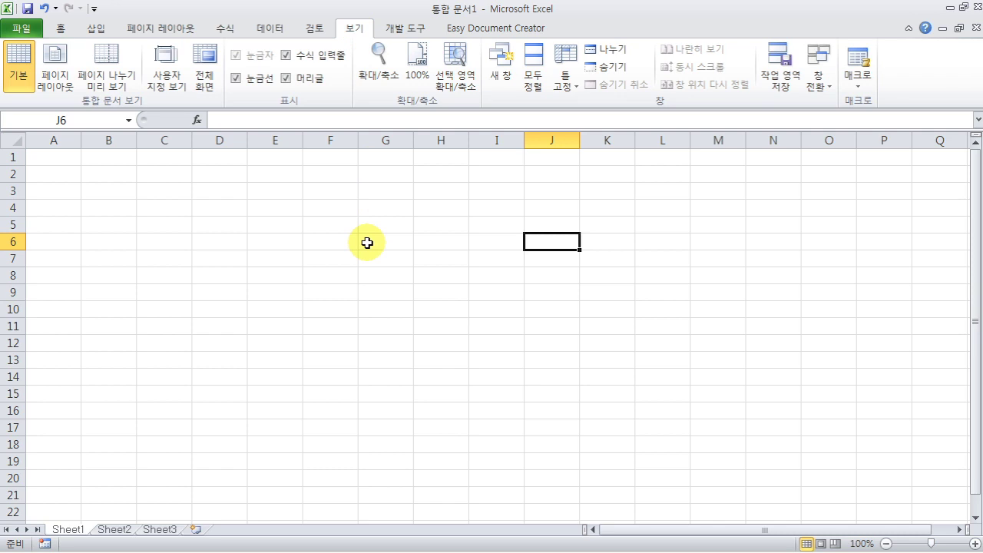
{"action": "left_click", "coordinate": [367, 243]}
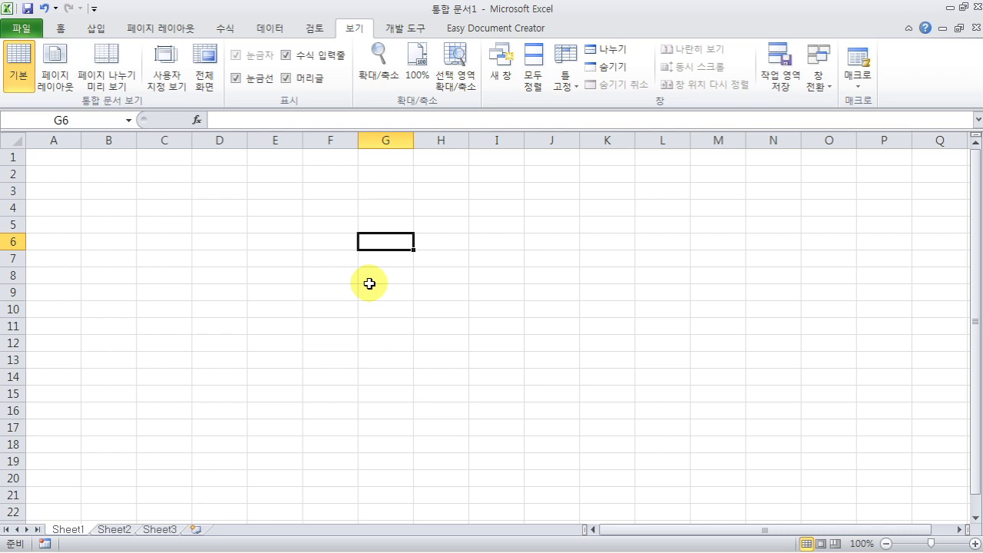
- Enter the person's name in A1 and 대한민국만세 in A2, then select A3
{"action": "left_click", "coordinate": [71, 161]}
{"action": "type", "text": "ANS"}
{"action": "key", "text": "BackSpace"}
{"action": "key", "text": "BackSpace"}
{"action": "key", "text": "BackSpace"}
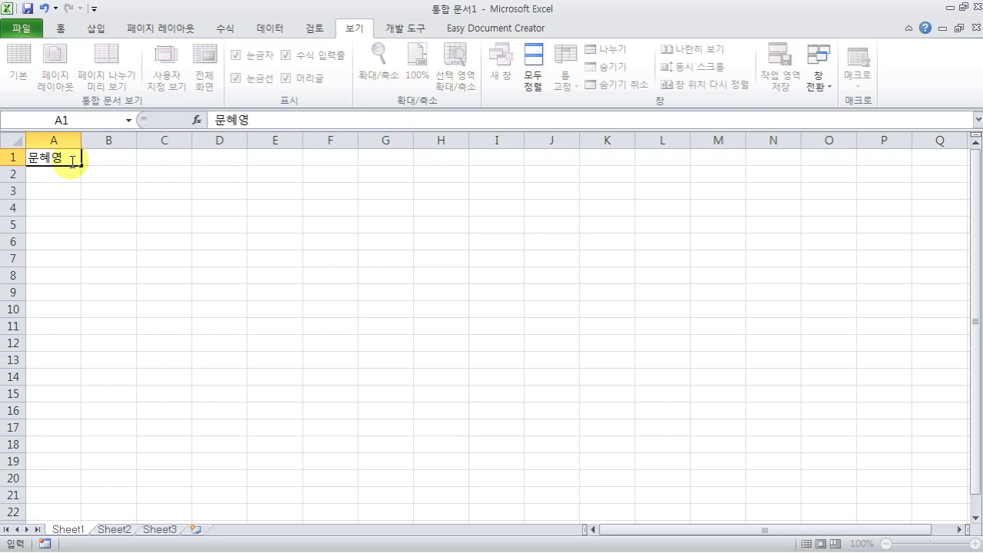
{"action": "key", "text": "Return"}
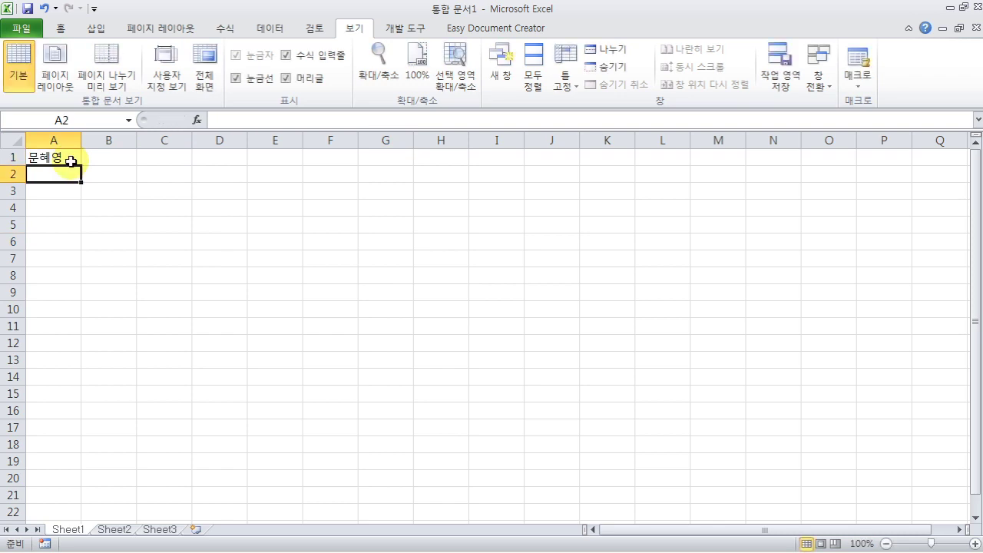
{"action": "type", "text": "대한"}
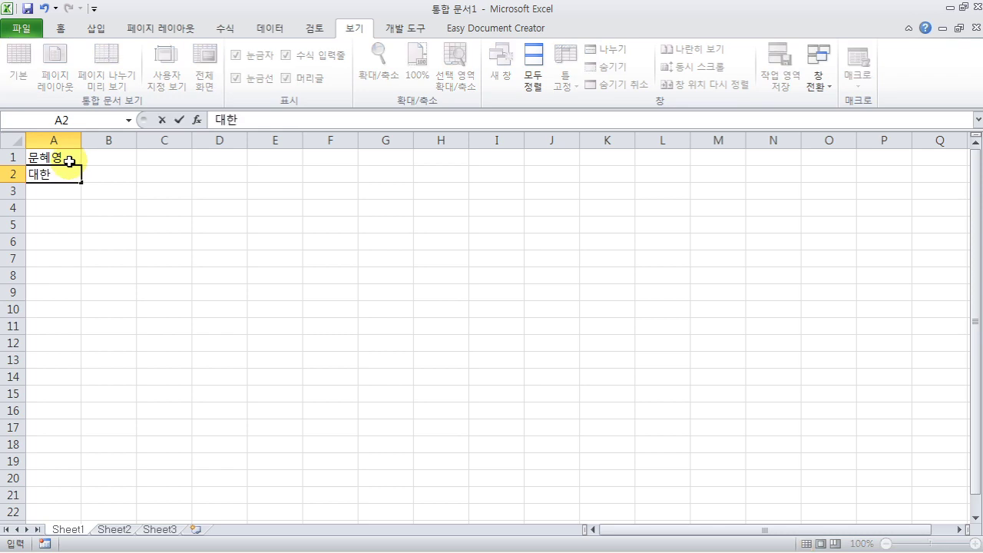
{"action": "type", "text": "민국만세"}
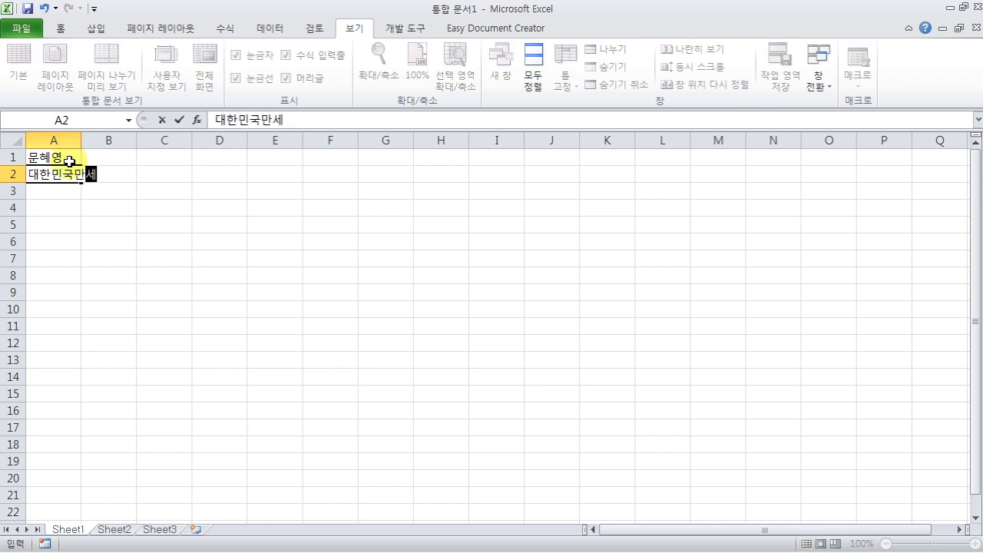
{"action": "key", "text": "Return"}
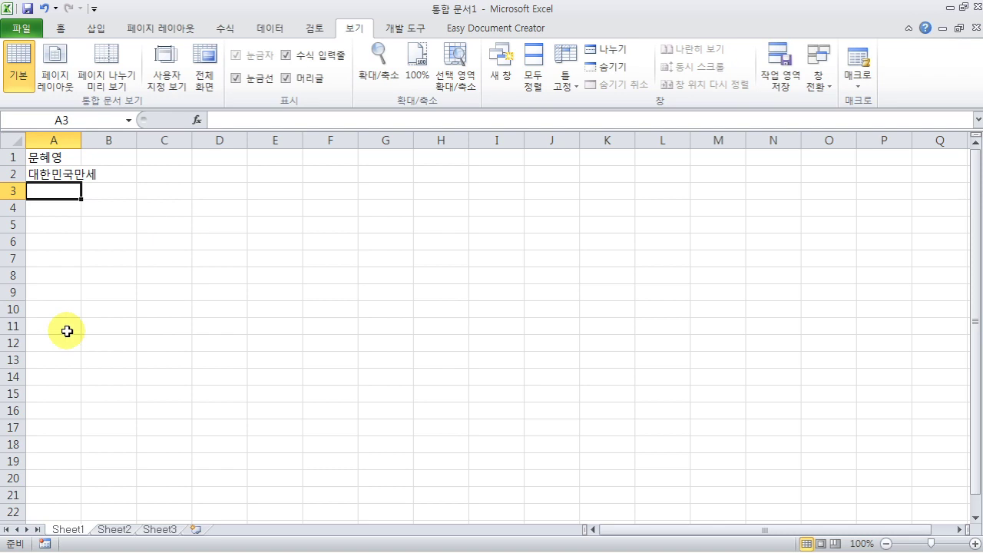
{"action": "left_click", "coordinate": [114, 234]}
{"action": "left_click", "coordinate": [57, 192]}
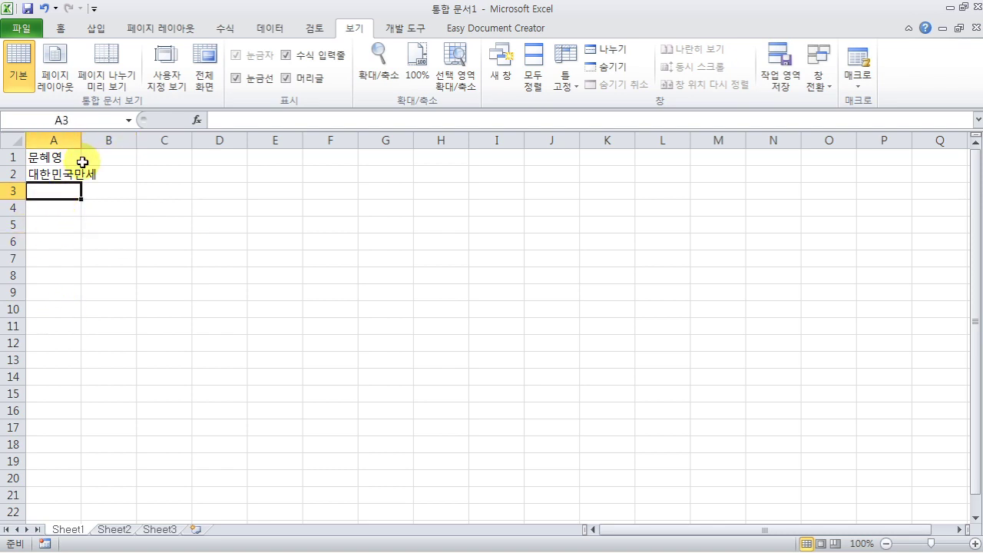
- Zoom in, enter 123 in A3, and recheck the A1 and A2 entries
{"action": "scroll", "coordinate": [547, 405], "scroll_direction": "up", "scroll_amount": 3}
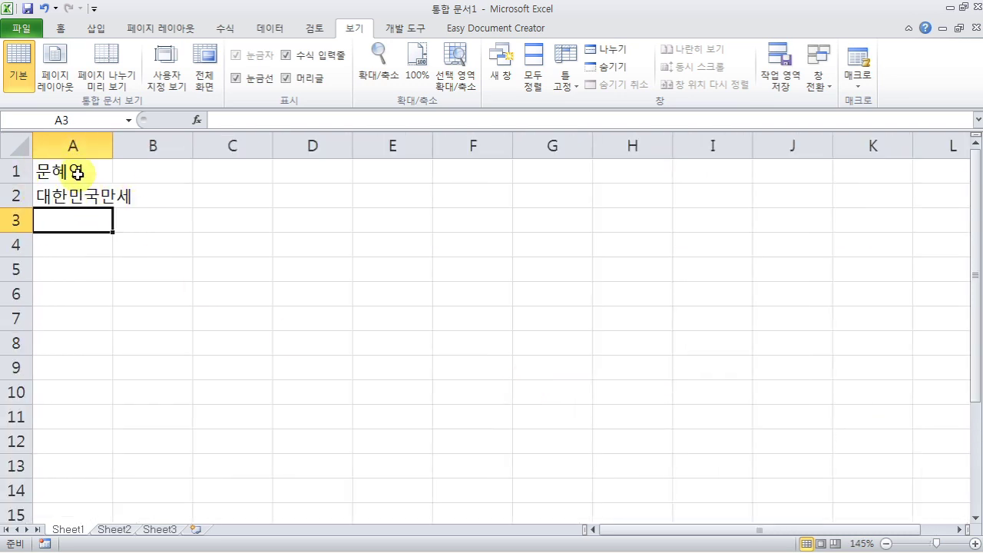
{"action": "left_click", "coordinate": [76, 171]}
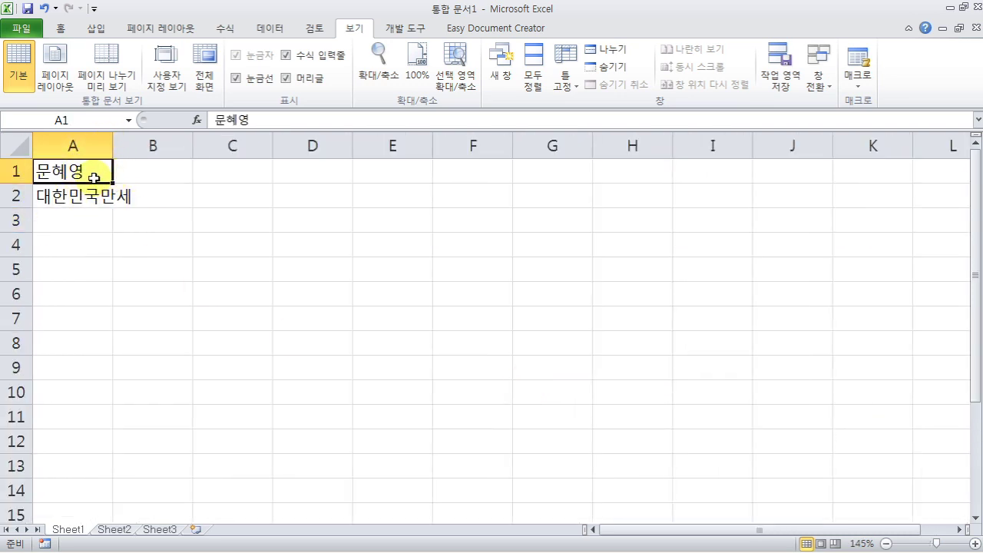
{"action": "left_click", "coordinate": [76, 199]}
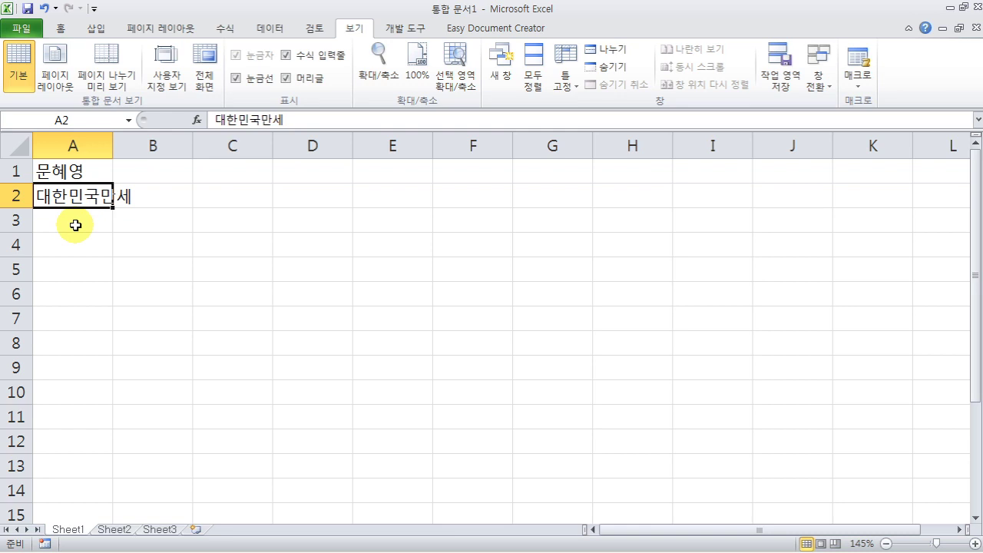
{"action": "left_click", "coordinate": [75, 225]}
{"action": "type", "text": "123"}
{"action": "key", "text": "Return"}
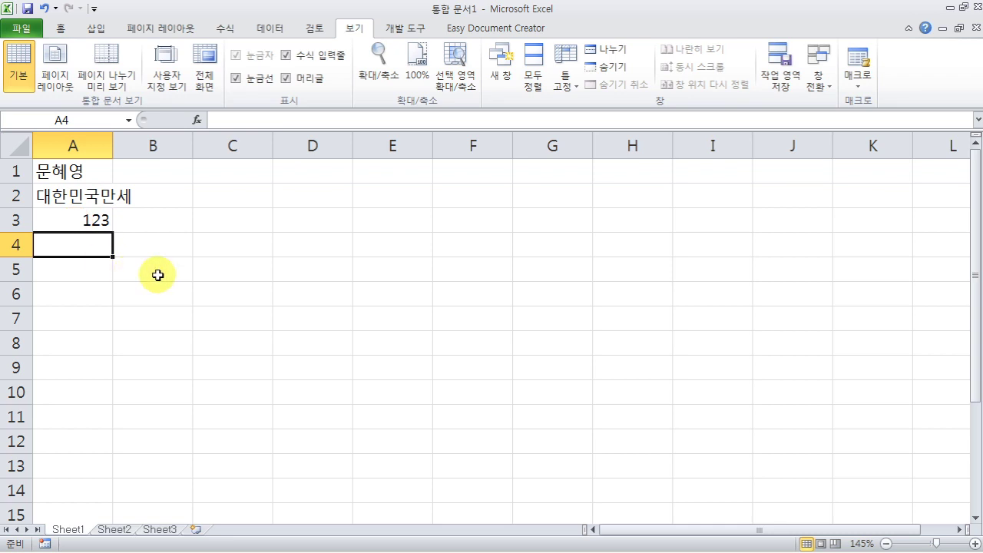
{"action": "left_click", "coordinate": [96, 177]}
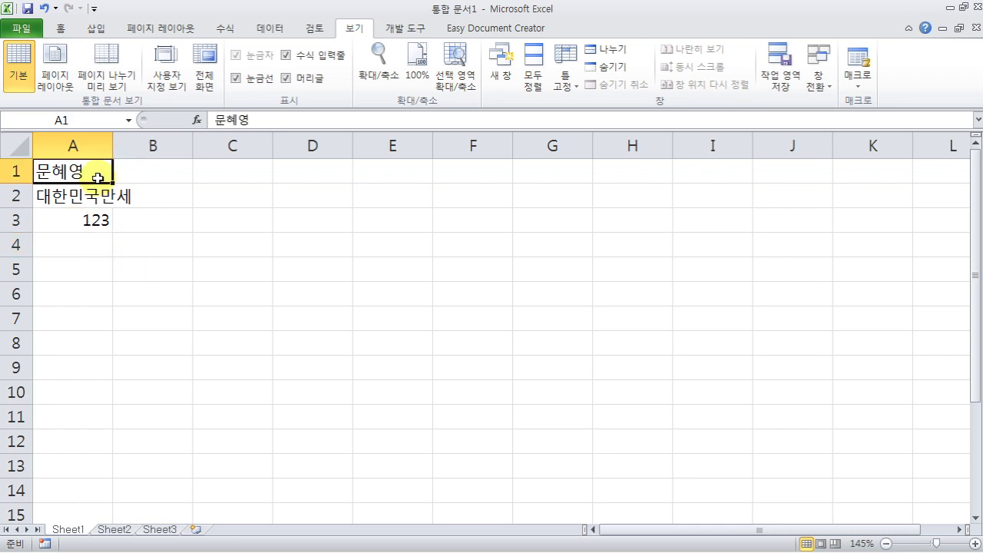
{"action": "left_click", "coordinate": [86, 201]}
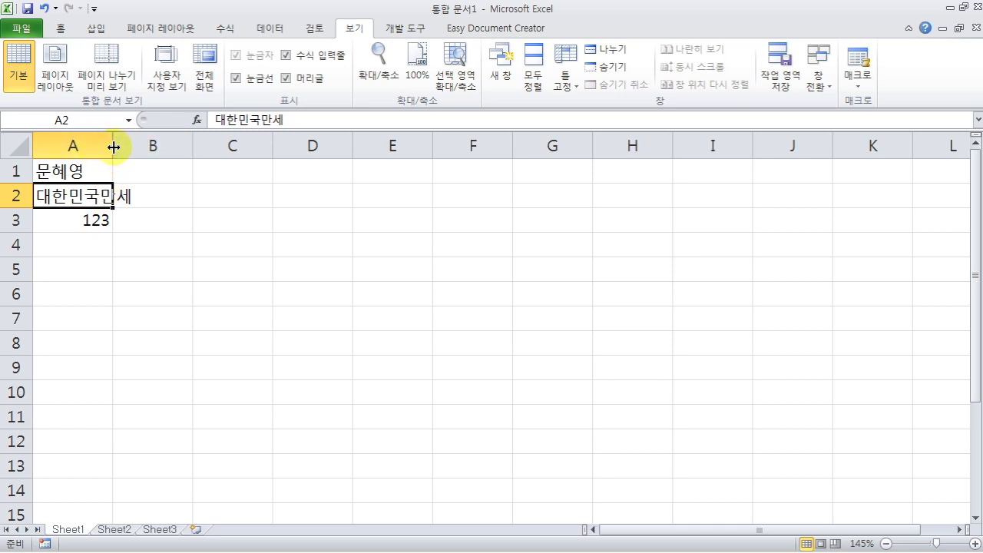
- Drag column A wider, then AutoFit it to the 대한민국만세 entry and select A4
{"action": "left_click_drag", "start_coordinate": [113, 146], "coordinate": [328, 151]}
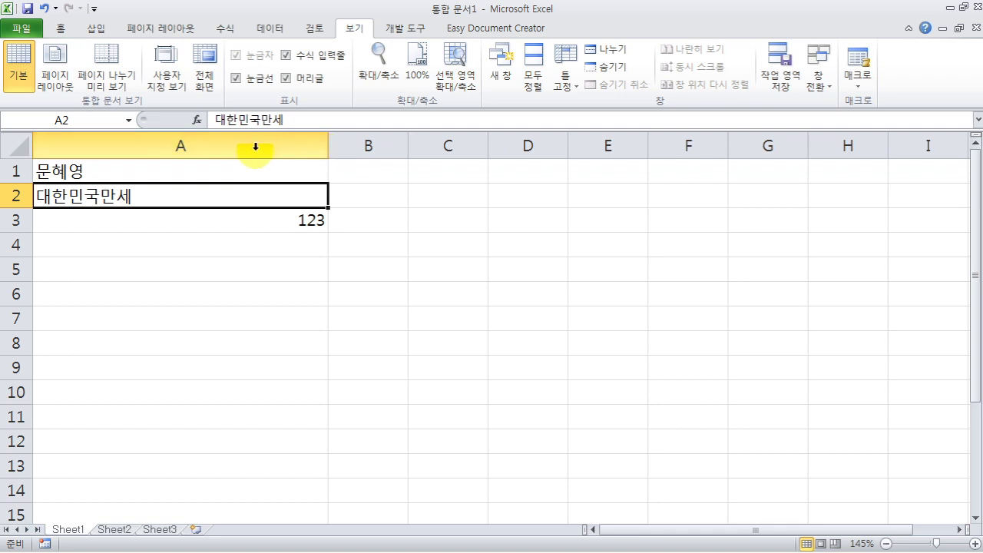
{"action": "double_click", "coordinate": [326, 149]}
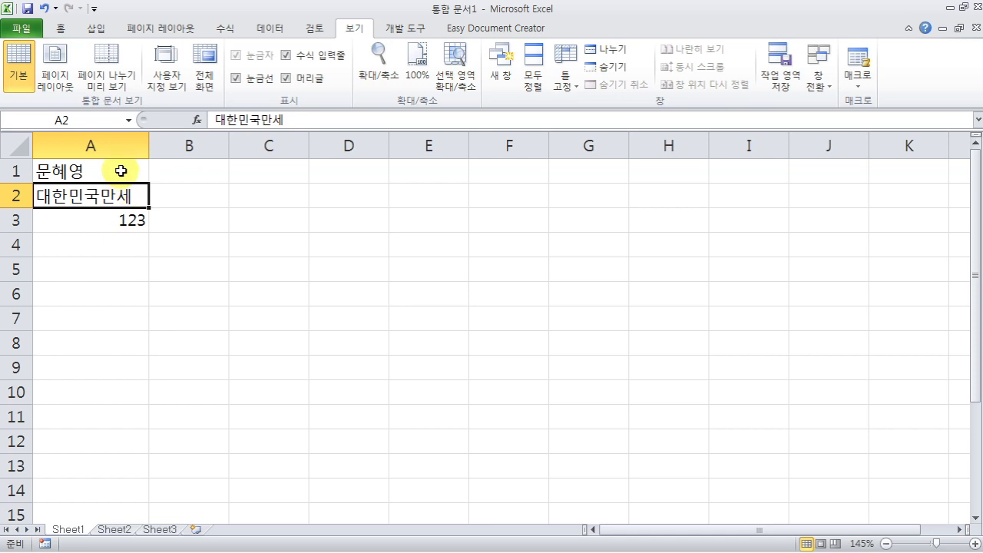
{"action": "left_click", "coordinate": [113, 173]}
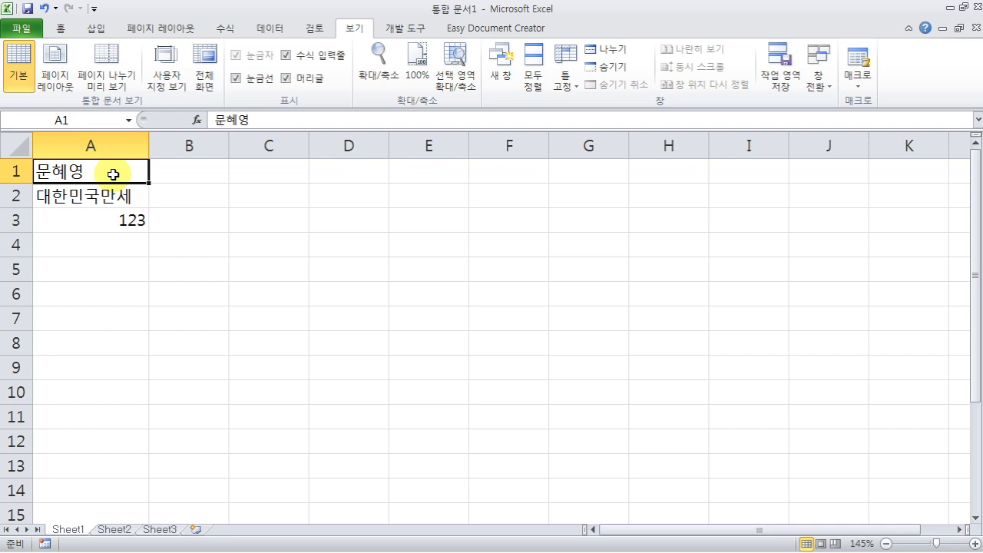
{"action": "left_click", "coordinate": [98, 220]}
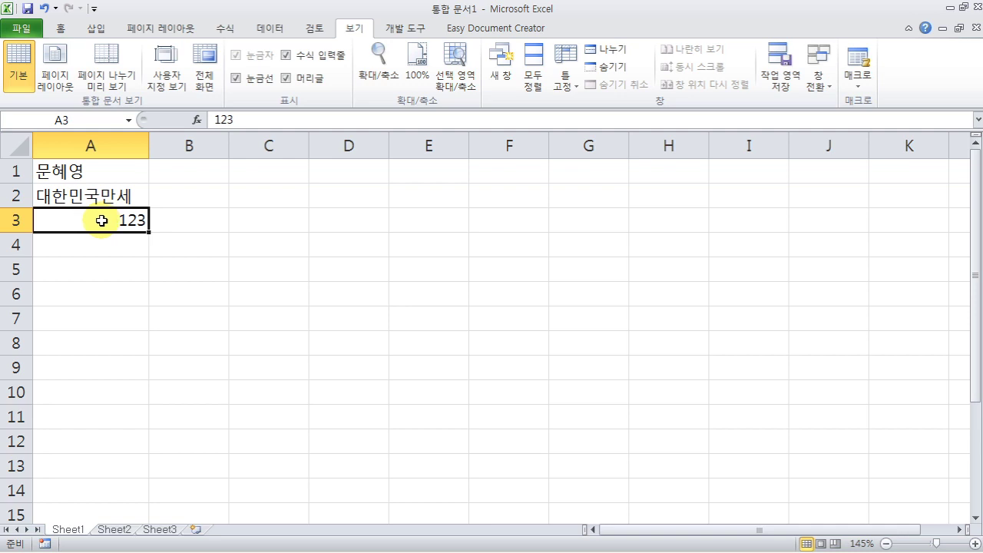
{"action": "left_click", "coordinate": [100, 246]}
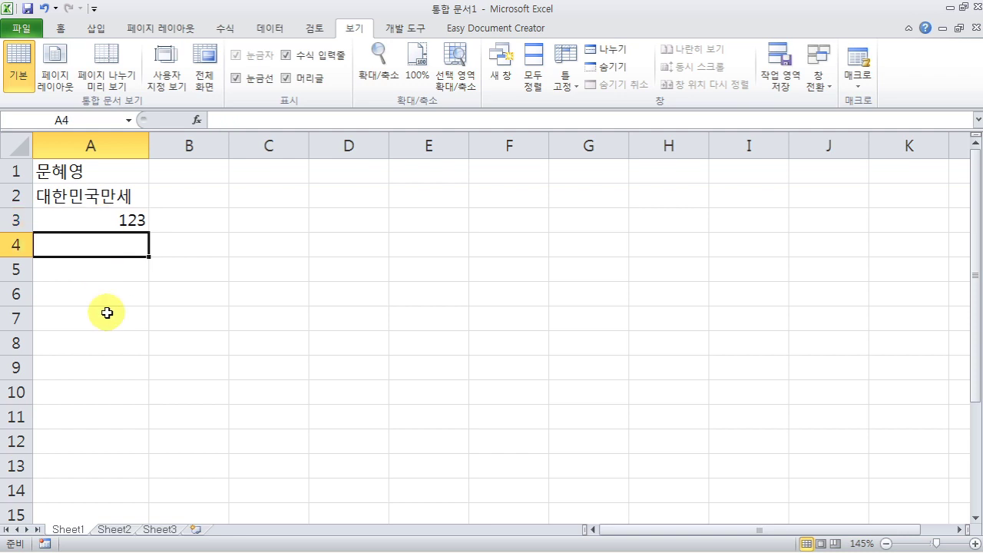
- Type 대한 in A4 and convert it to the Hanja 大韓
{"action": "type", "text": "대"}
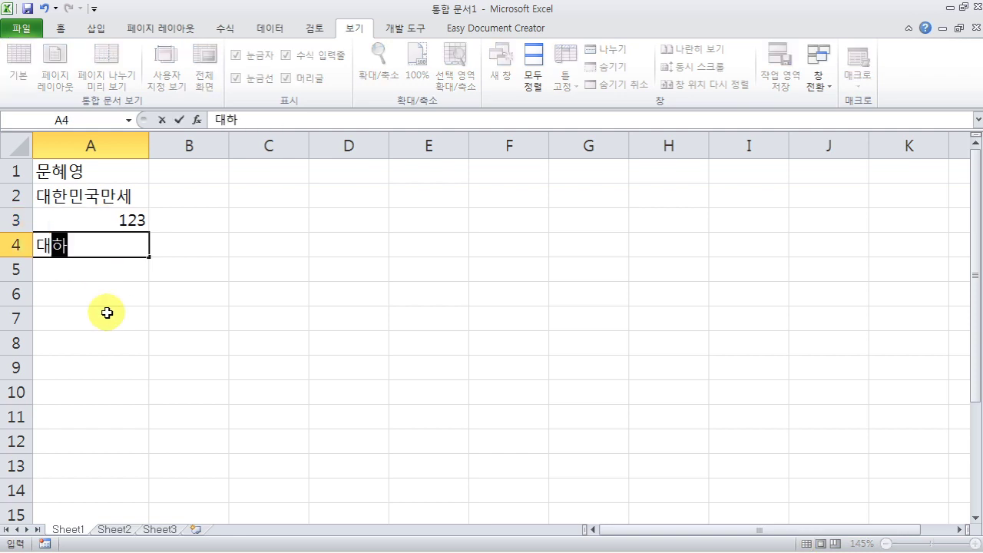
{"action": "type", "text": "한"}
{"action": "key", "text": "Hangul_Hanja"}
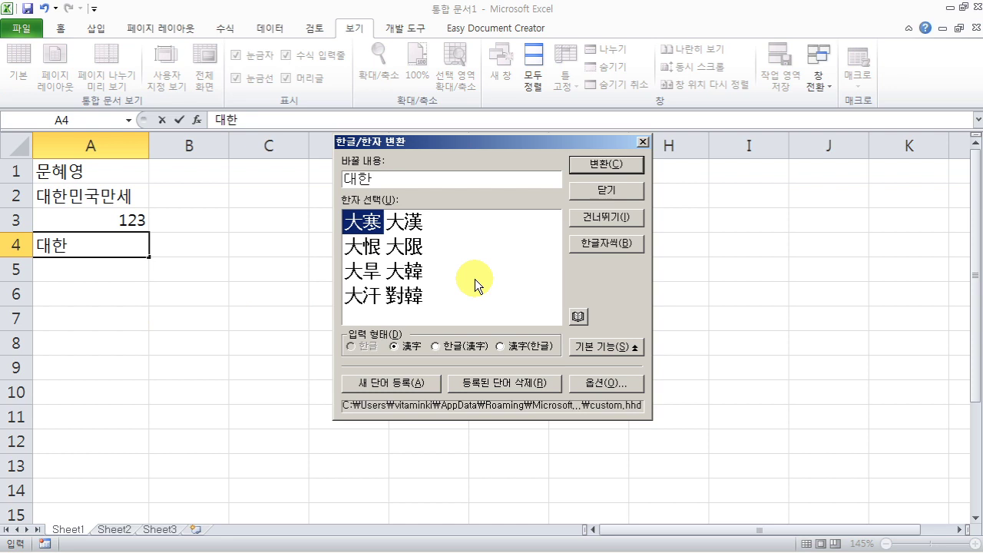
{"action": "left_click", "coordinate": [397, 272]}
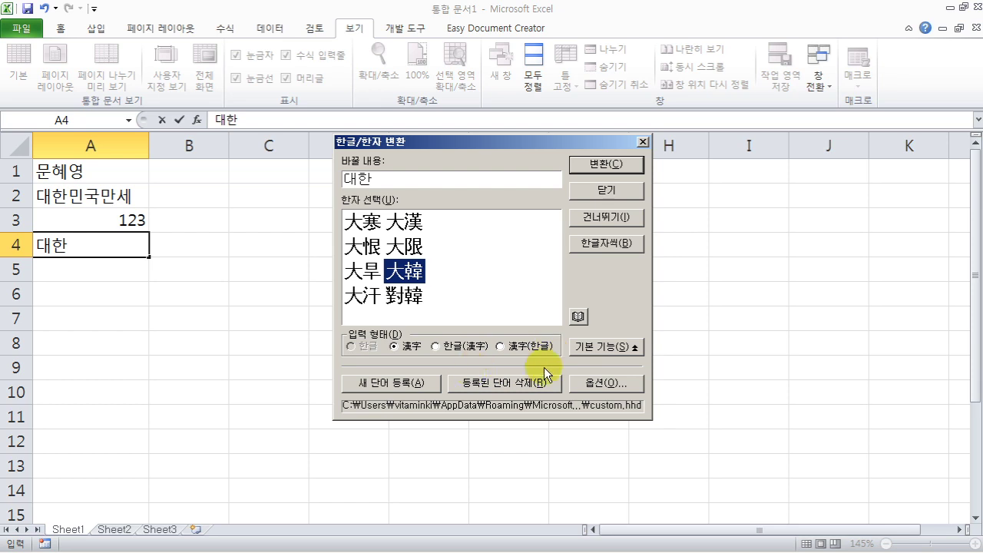
{"action": "left_click", "coordinate": [596, 164]}
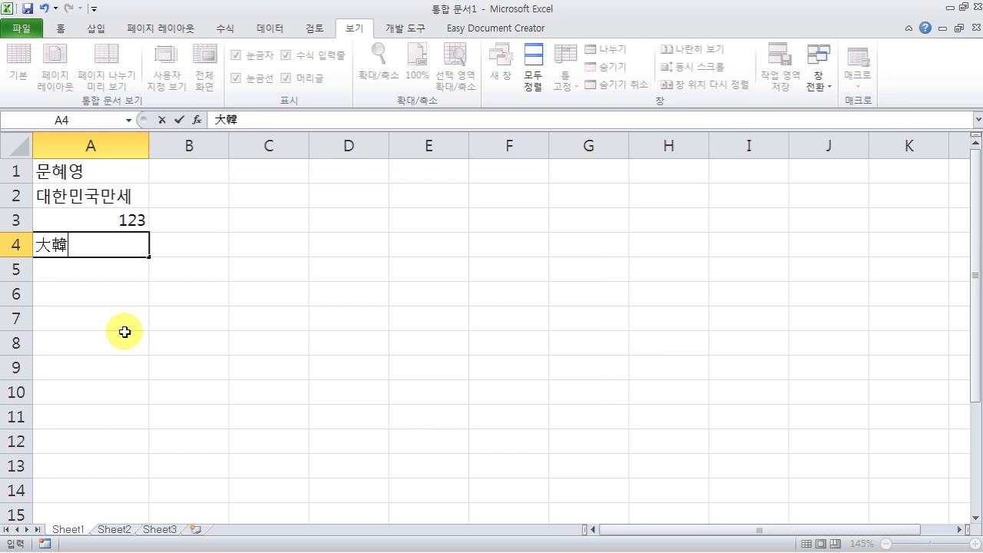
{"action": "key", "text": "Return"}
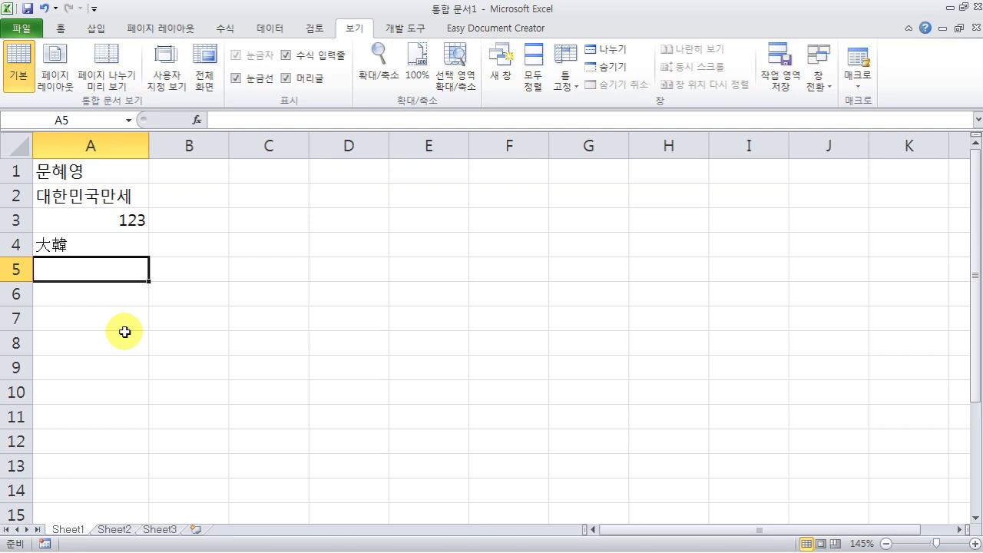
- Enter ▣ 안내 ◆ in A5, picking both symbols from the ㅁ special-character grid
{"action": "type", "text": "ㅁ"}
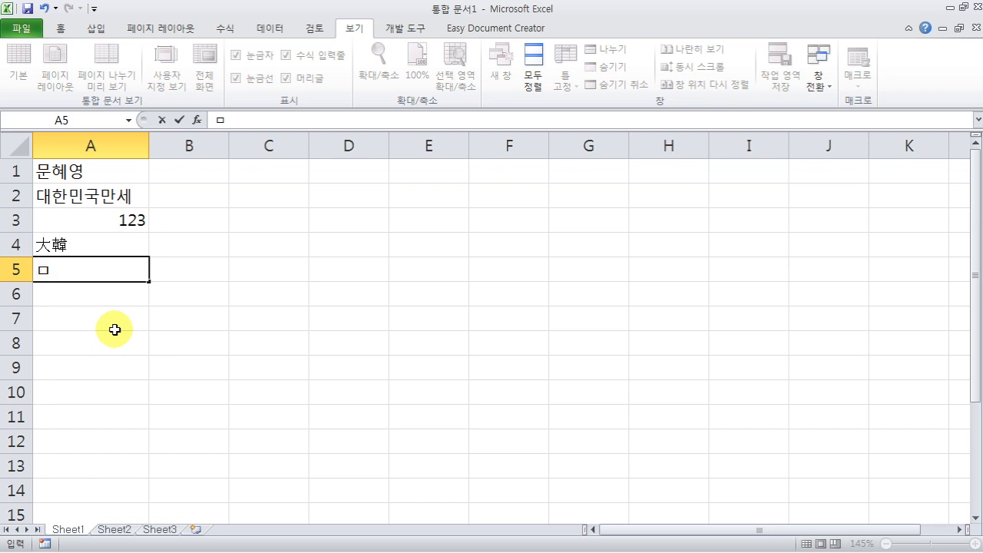
{"action": "key", "text": "Hangul_Hanja"}
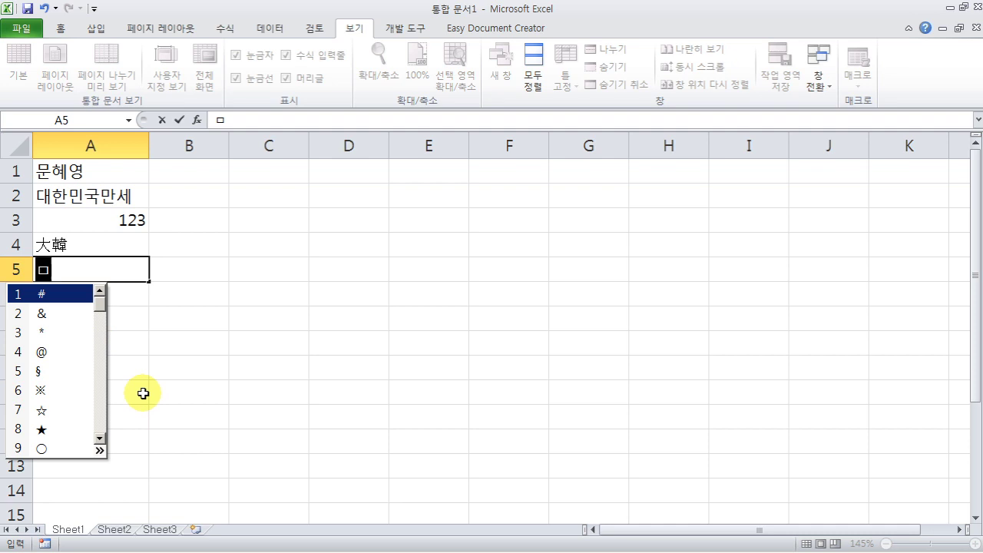
{"action": "key", "text": "Tab"}
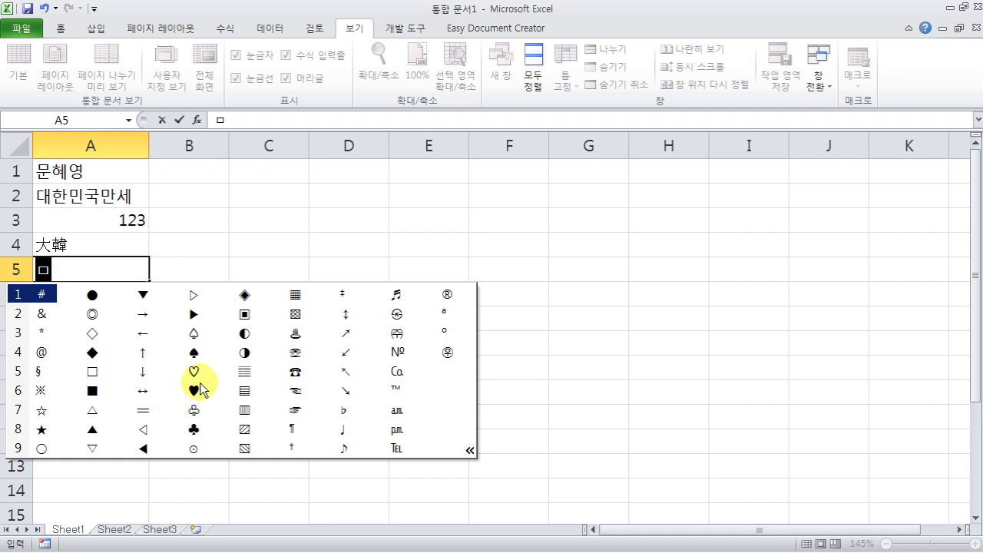
{"action": "left_click", "coordinate": [246, 317]}
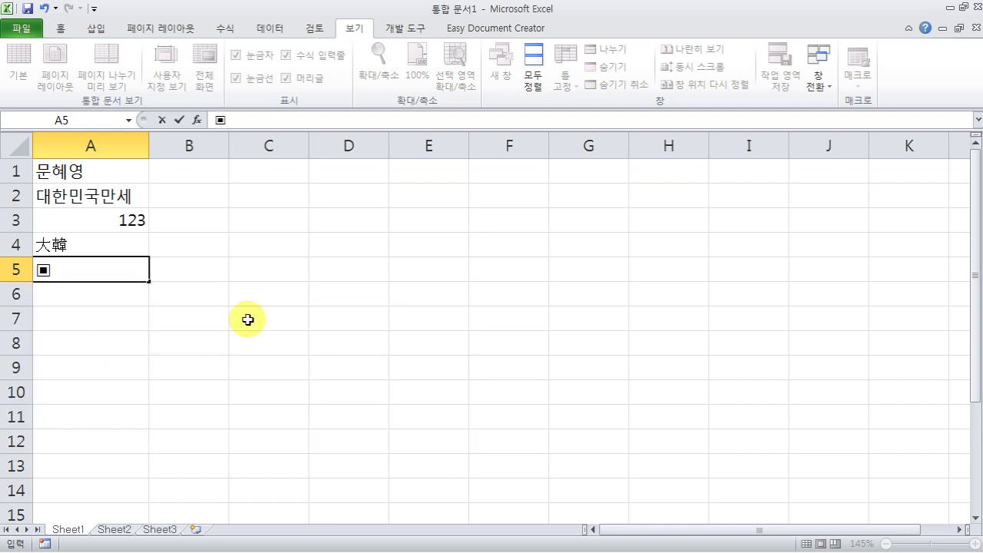
{"action": "type", "text": "안내 ㅁ"}
{"action": "key", "text": "Hangul_Hanja"}
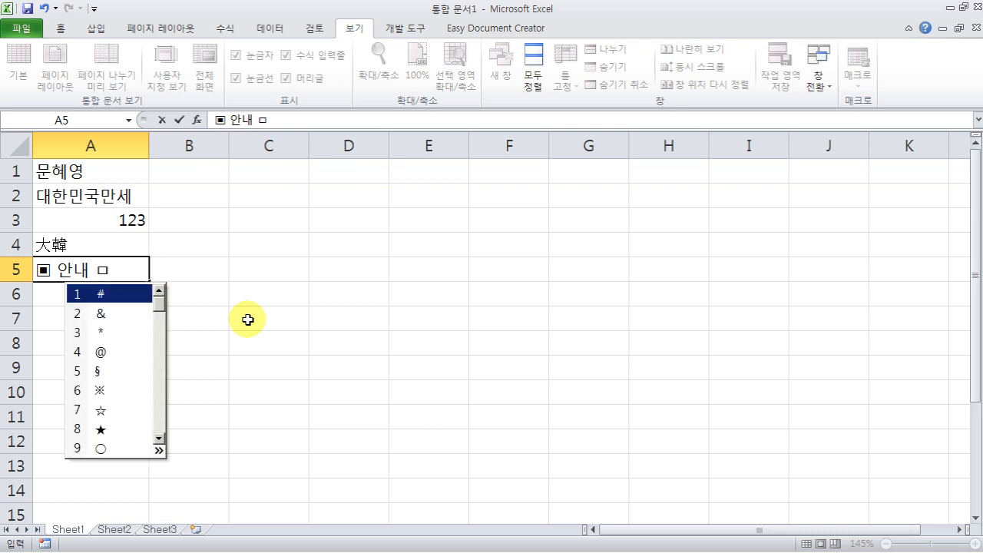
{"action": "key", "text": "Tab"}
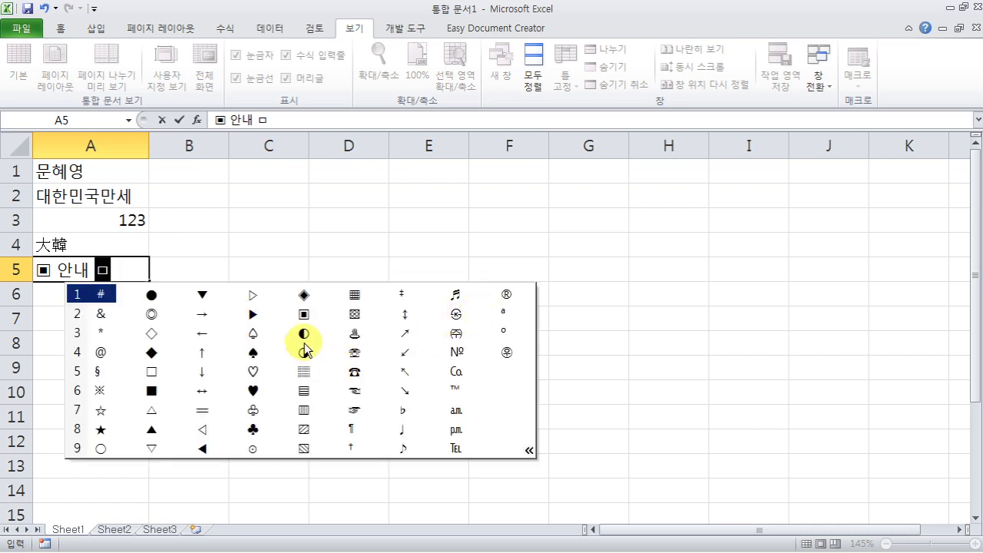
{"action": "left_click", "coordinate": [305, 296]}
{"action": "key", "text": "Return"}
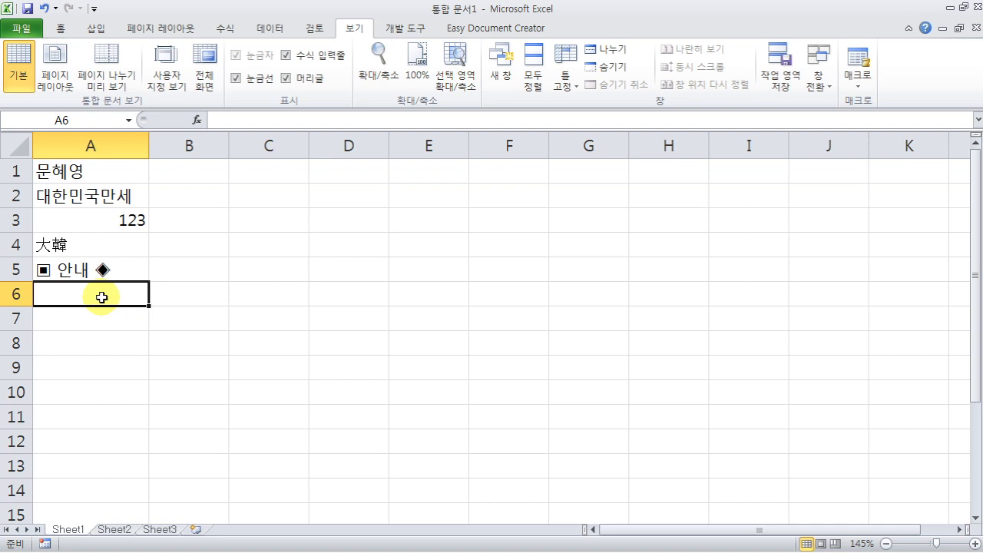
- Insert a middle dot into A6 from the ㄱ special-character grid
{"action": "type", "text": "ㄱ"}
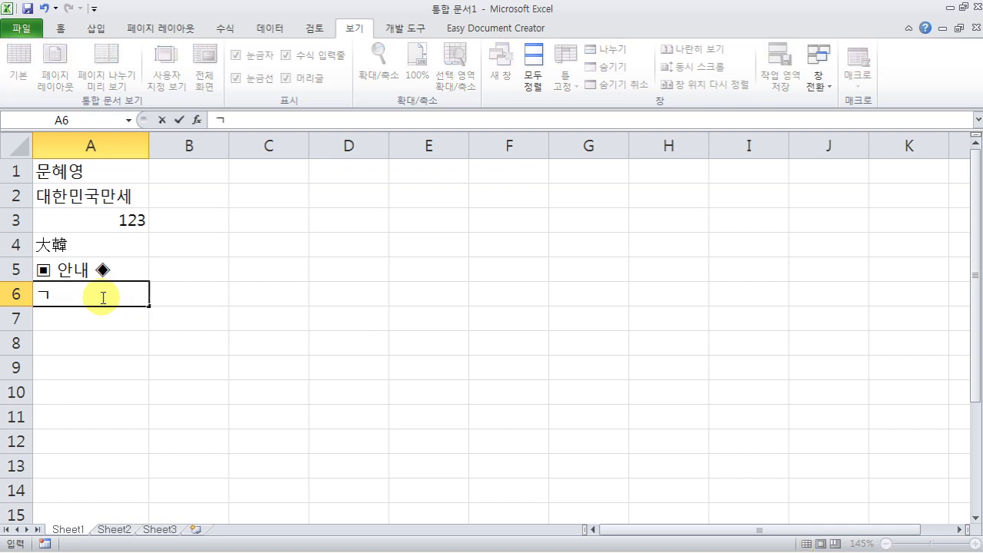
{"action": "key", "text": "Hangul_Hanja"}
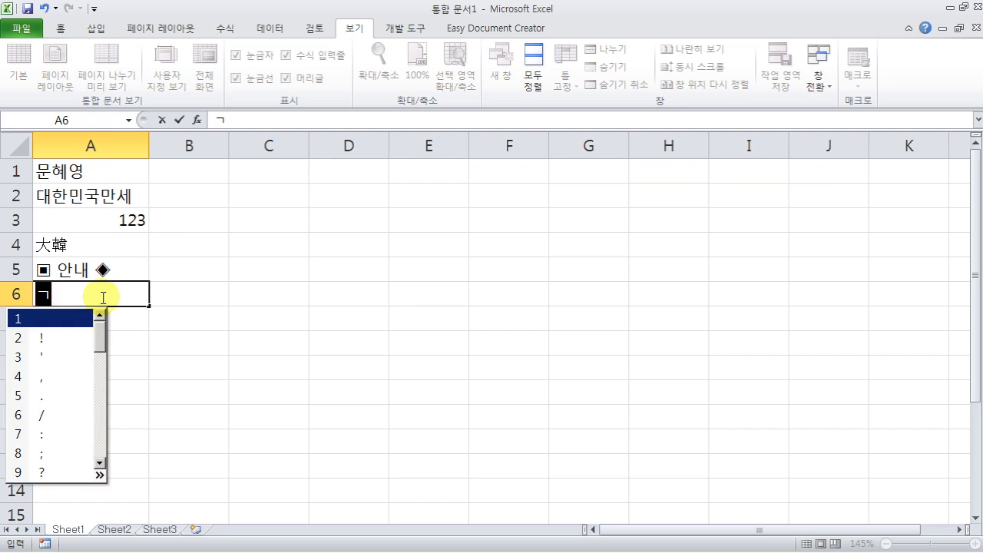
{"action": "key", "text": "Tab"}
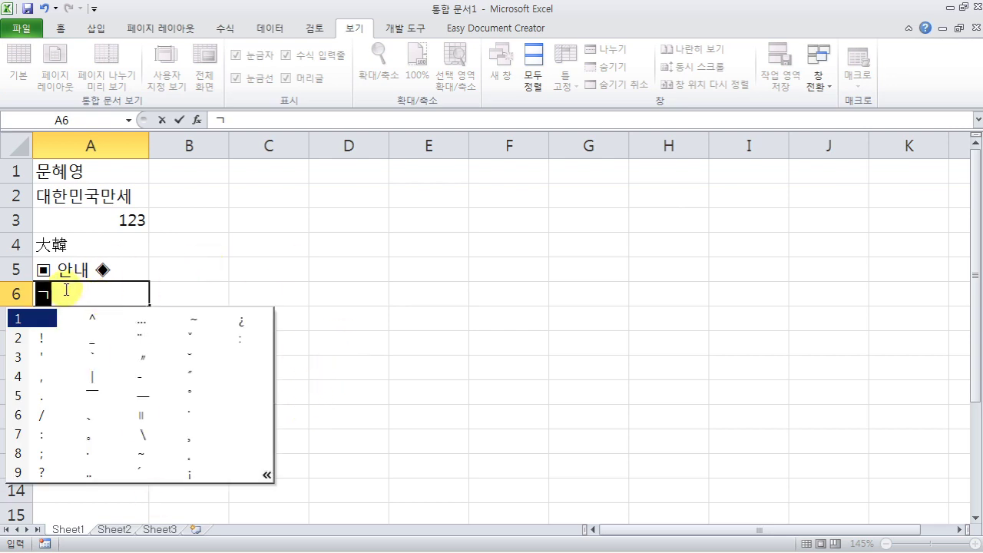
{"action": "left_click", "coordinate": [87, 456]}
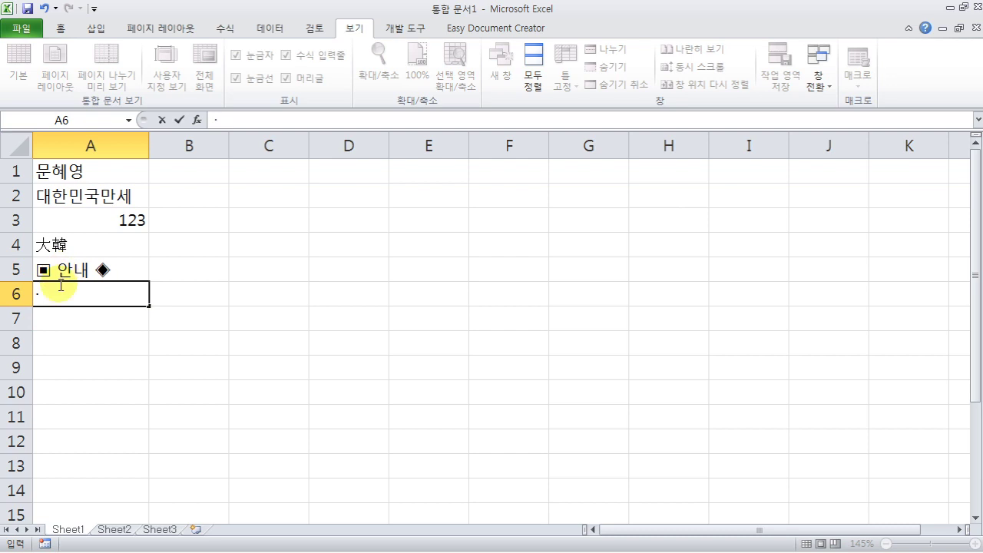
- Add the circled number ⑪ after the dot from the ㅇ symbol grid and commit A6
{"action": "type", "text": "ㄴ"}
{"action": "key", "text": "Hangul_Hanja"}
{"action": "key", "text": "Tab"}
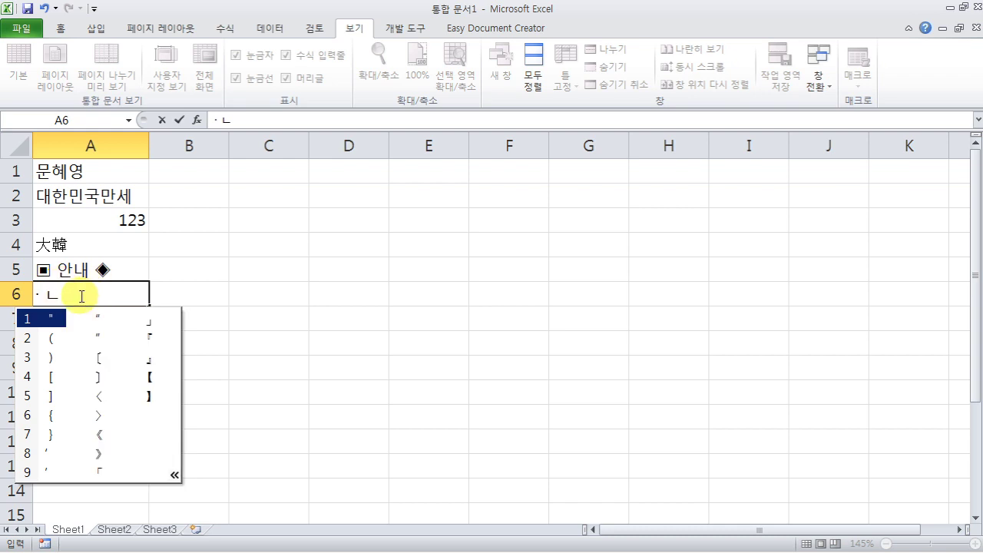
{"action": "key", "text": "Escape"}
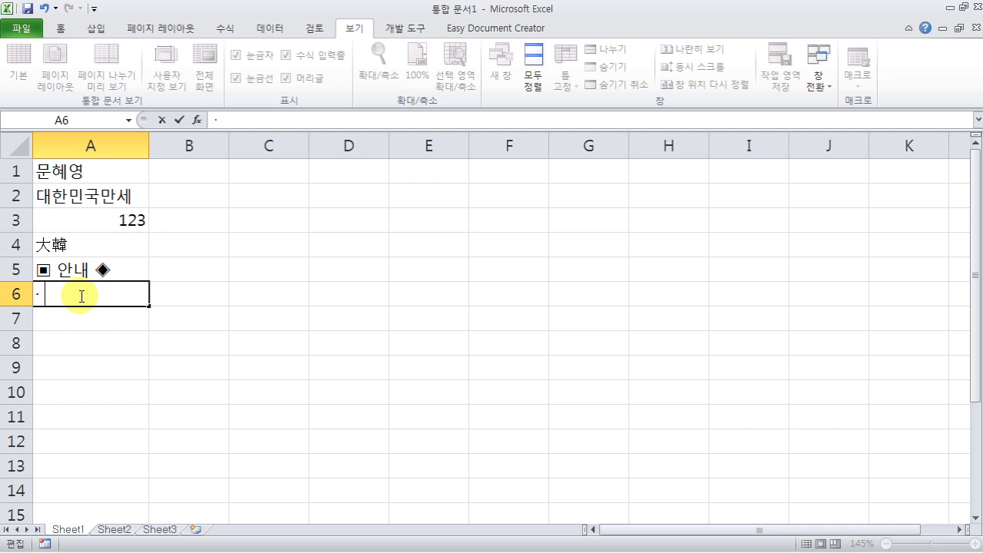
{"action": "type", "text": "ㅁ"}
{"action": "key", "text": "BackSpace"}
{"action": "type", "text": "D"}
{"action": "key", "text": "BackSpace"}
{"action": "type", "text": "ㅇ"}
{"action": "key", "text": "Hangul_Hanja"}
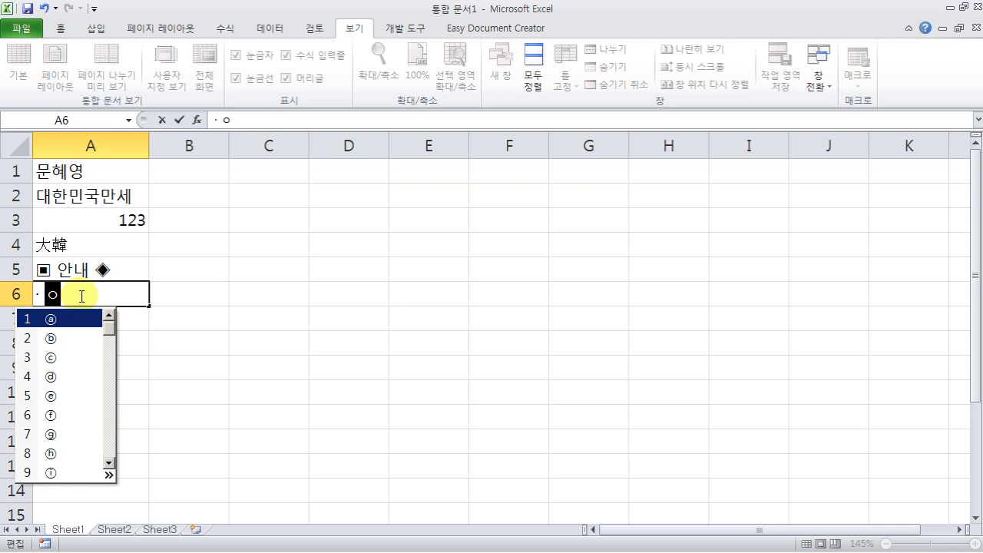
{"action": "key", "text": "Tab"}
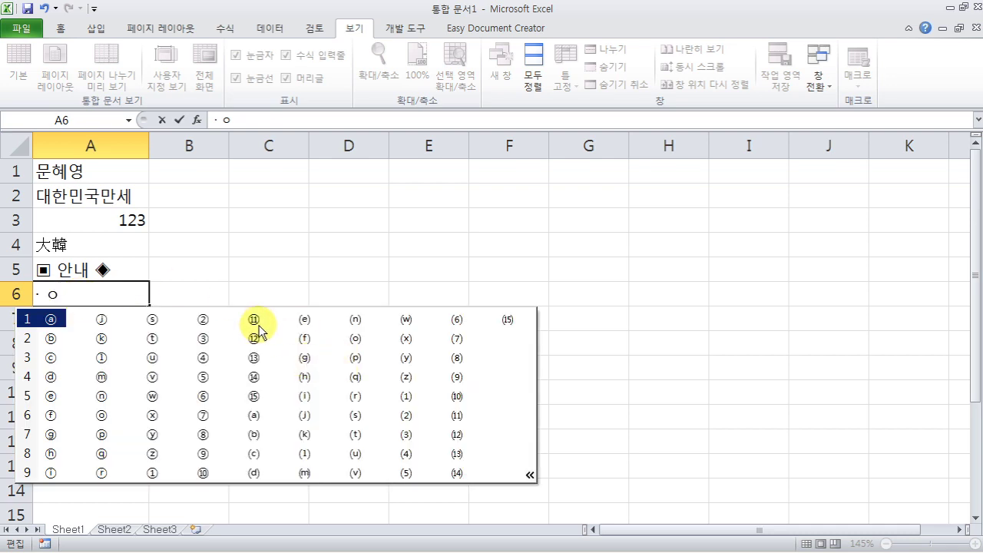
{"action": "left_click", "coordinate": [261, 323]}
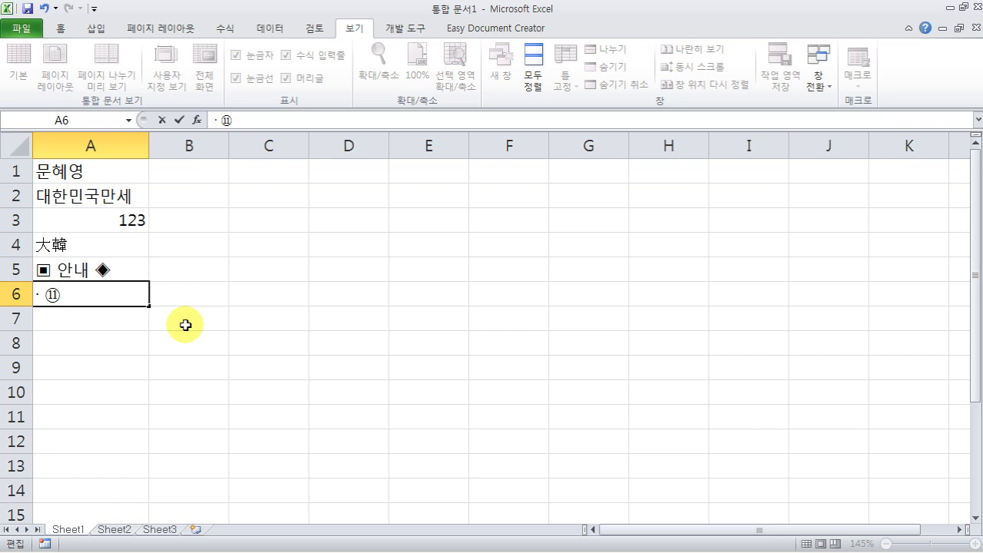
{"action": "left_click", "coordinate": [104, 316]}
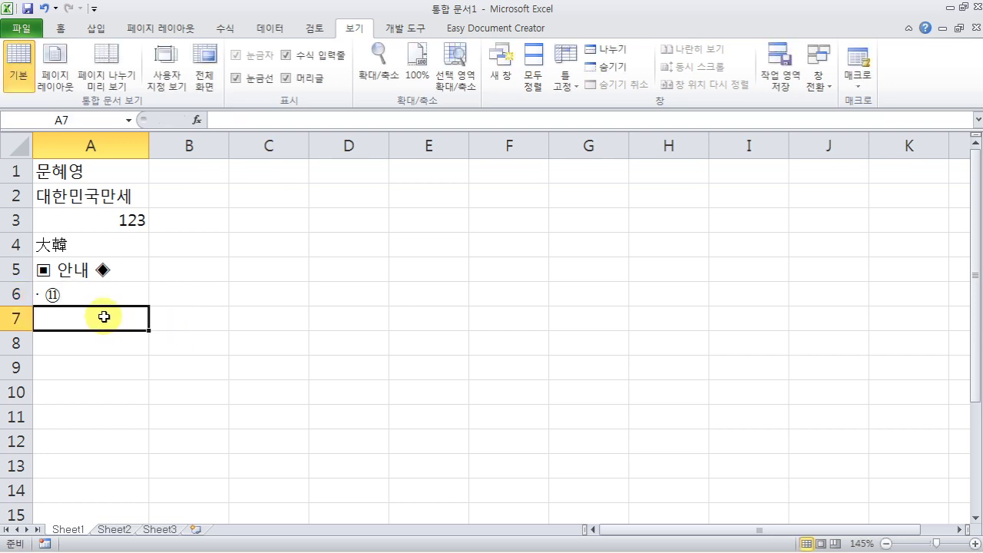
- Insert the yen sign ¥ into A7 from the Latin-1 Supplement subset of the Symbol dialog
{"action": "left_click", "coordinate": [103, 33]}
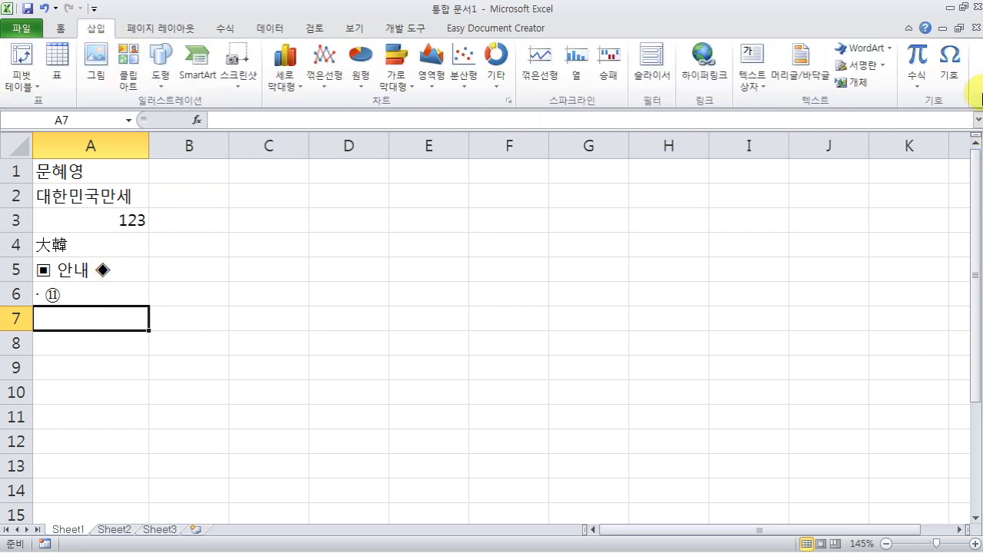
{"action": "left_click", "coordinate": [956, 75]}
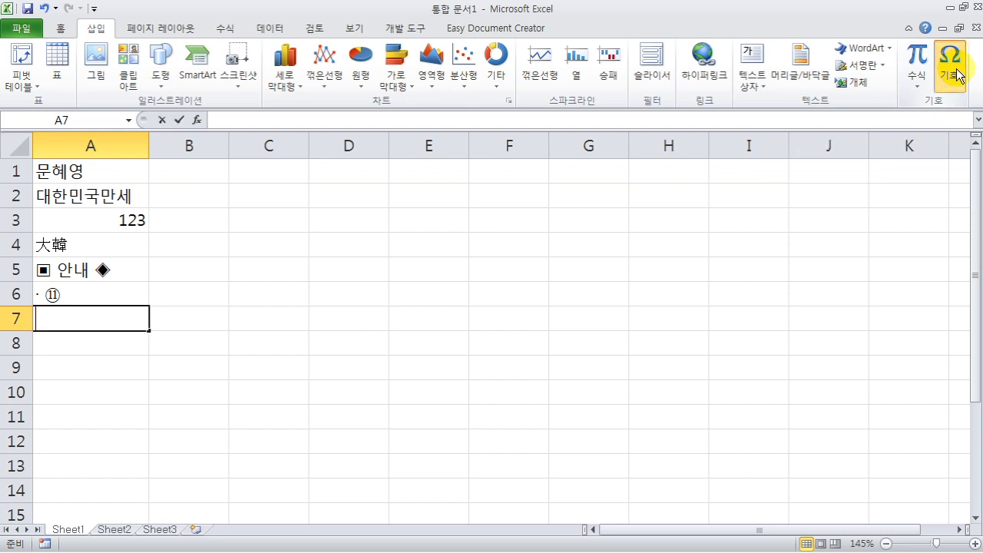
{"action": "left_click", "coordinate": [484, 116]}
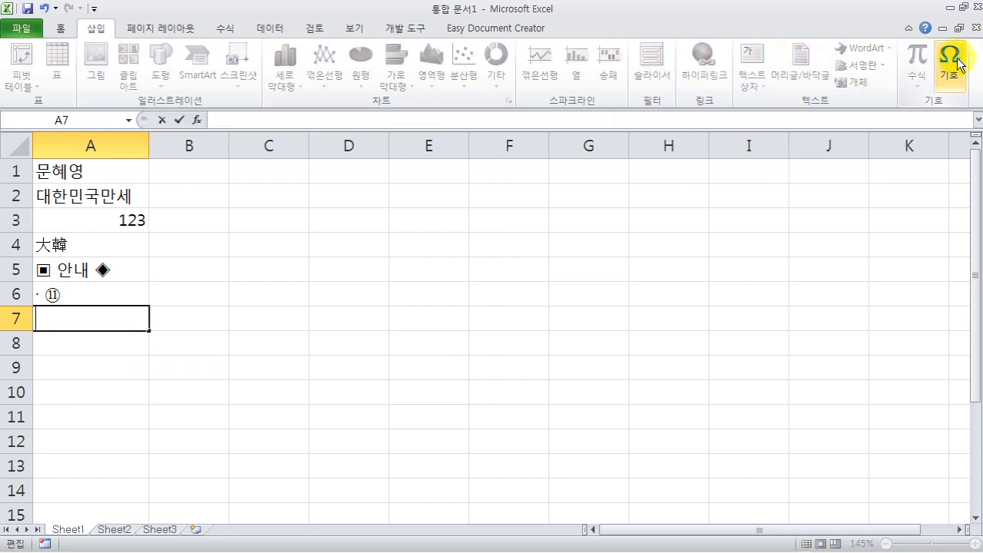
{"action": "left_click", "coordinate": [953, 67]}
{"action": "left_click_drag", "start_coordinate": [363, 116], "coordinate": [576, 79]}
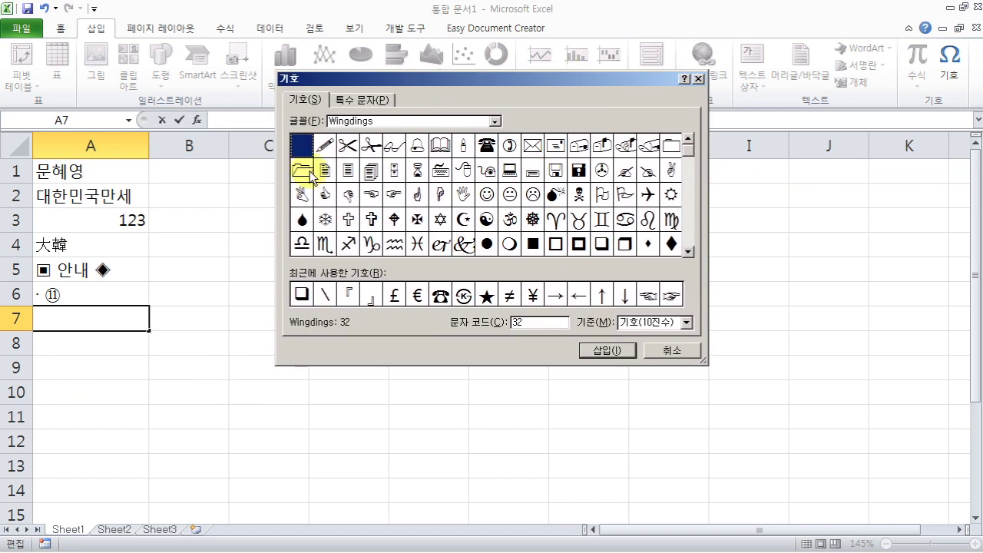
{"action": "left_click", "coordinate": [495, 122]}
{"action": "left_click_drag", "start_coordinate": [495, 172], "coordinate": [495, 138]}
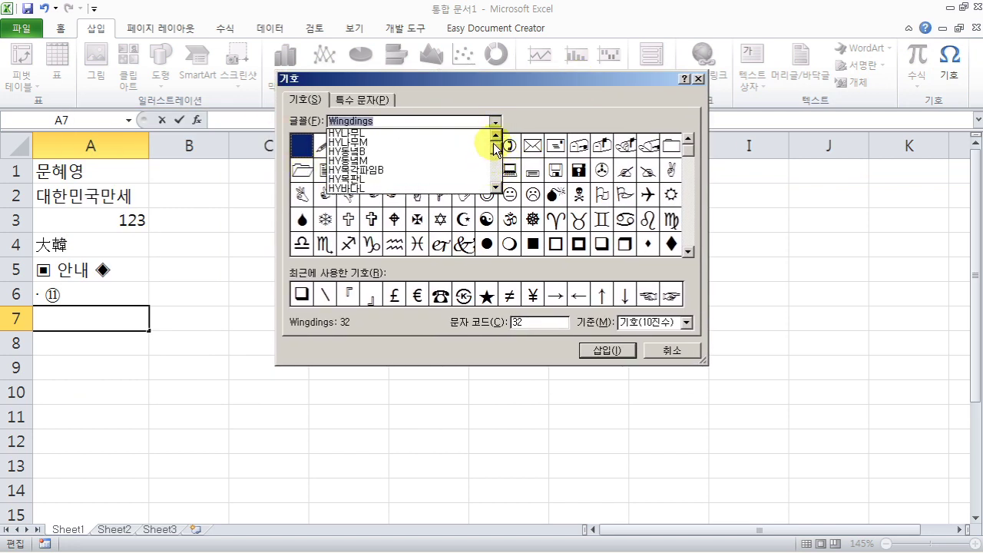
{"action": "left_click", "coordinate": [392, 135]}
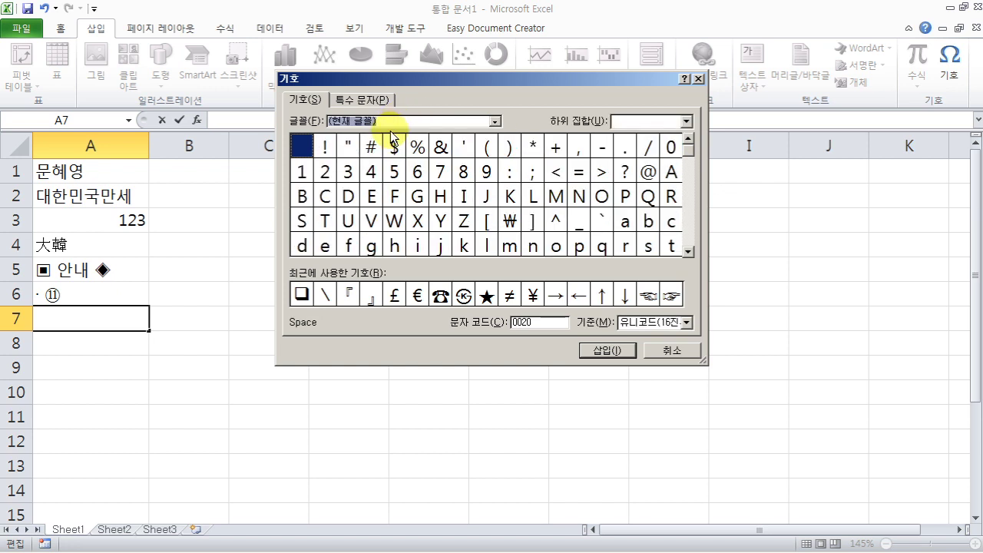
{"action": "left_click", "coordinate": [686, 121]}
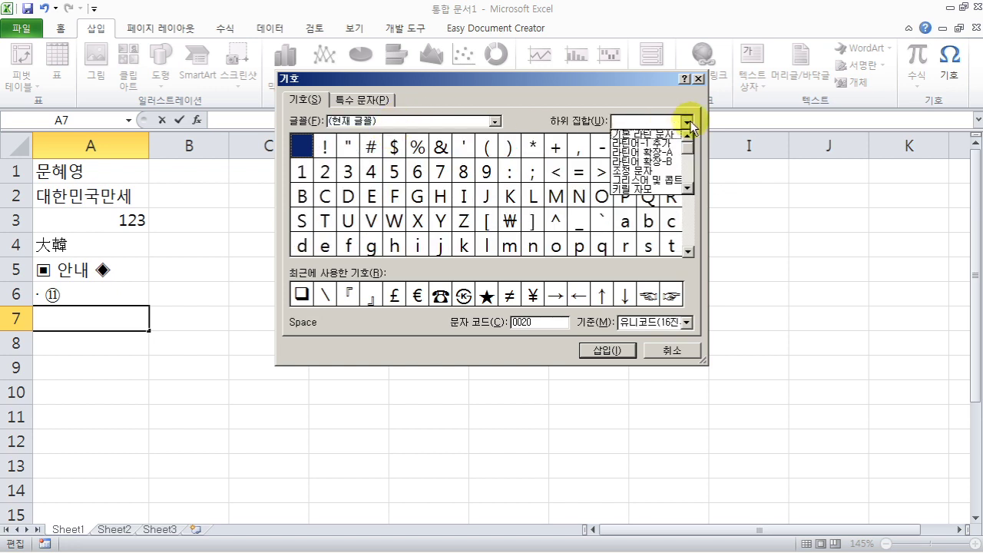
{"action": "left_click", "coordinate": [649, 153]}
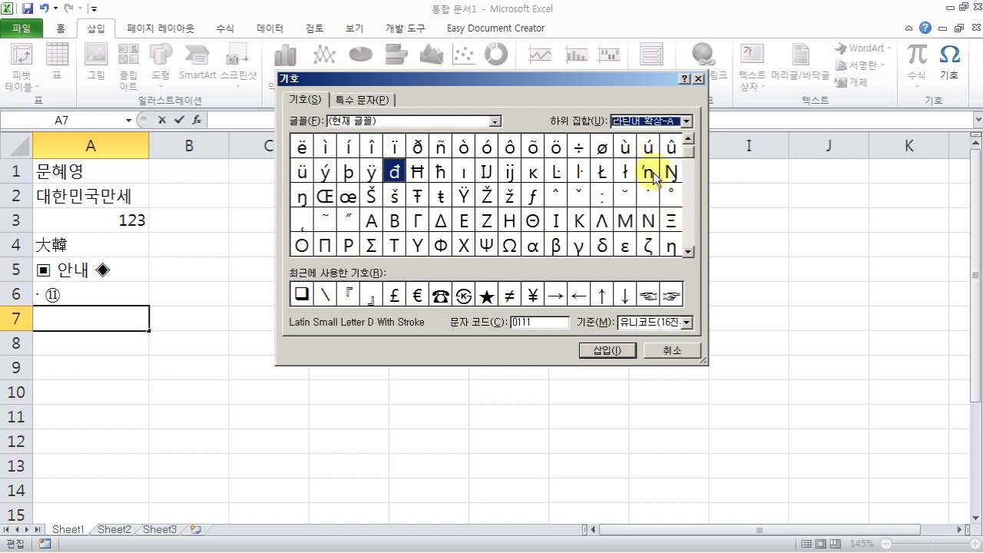
{"action": "left_click", "coordinate": [687, 121]}
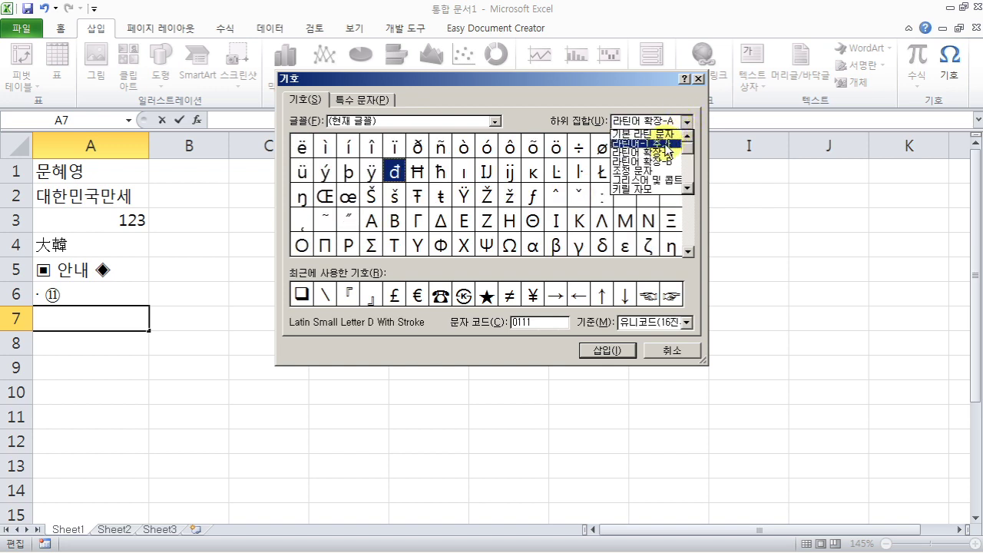
{"action": "left_click", "coordinate": [667, 144]}
{"action": "left_click", "coordinate": [648, 171]}
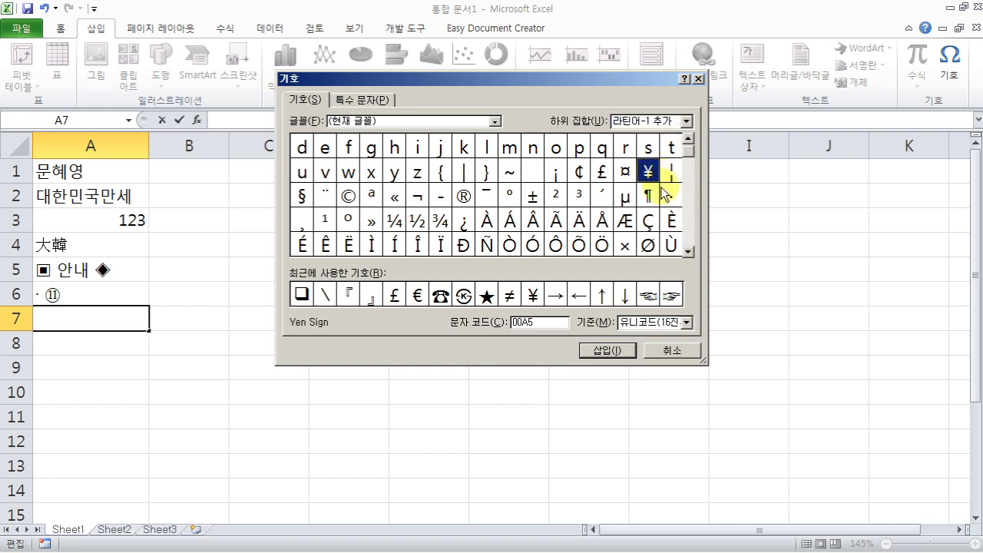
{"action": "left_click", "coordinate": [619, 349]}
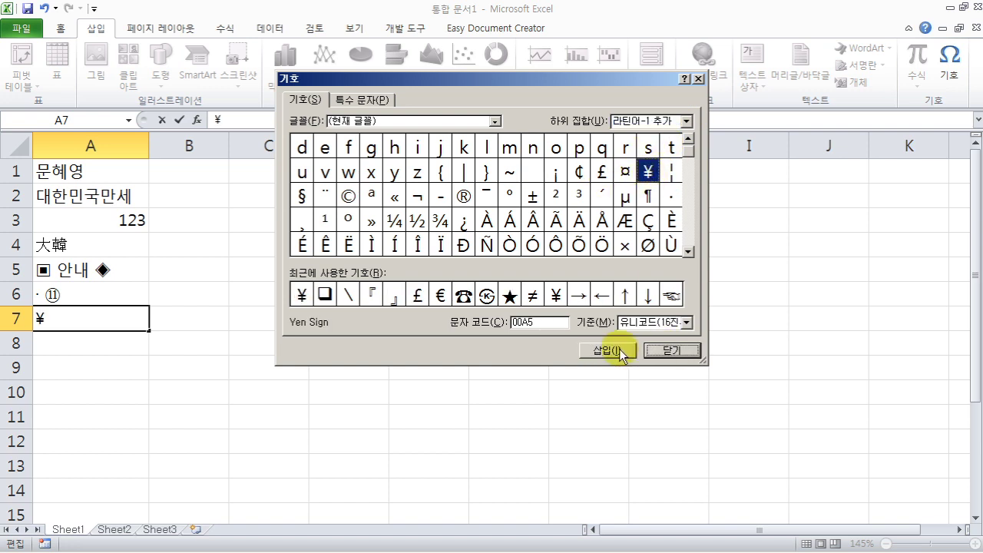
- Add the Wingdings envelope symbol to A7
{"action": "left_click", "coordinate": [495, 121]}
{"action": "left_click_drag", "start_coordinate": [496, 138], "coordinate": [500, 177]}
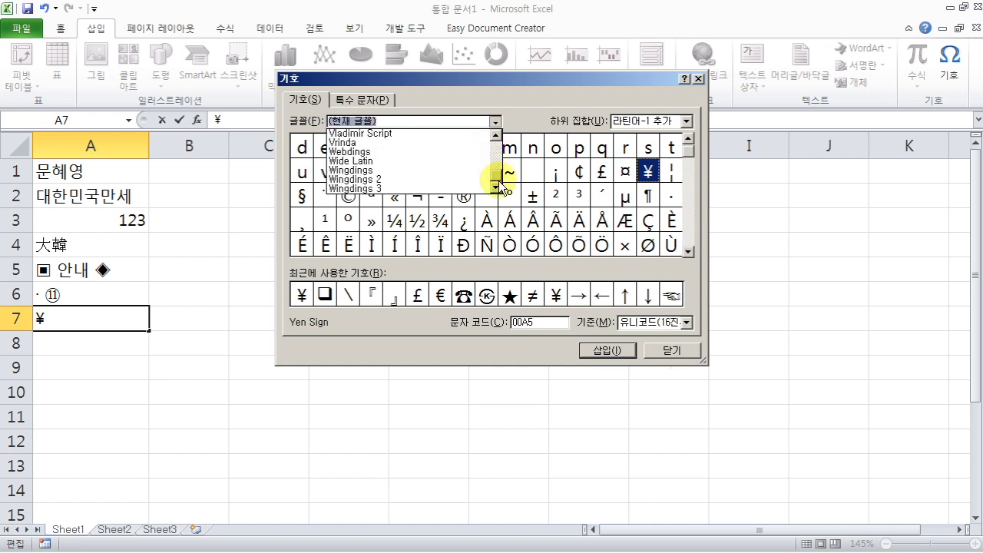
{"action": "left_click", "coordinate": [386, 172]}
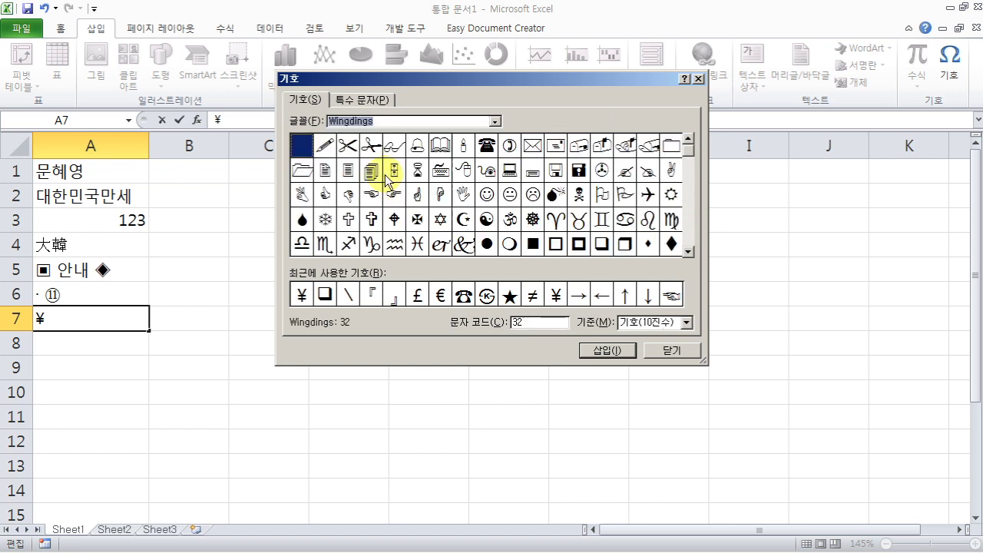
{"action": "left_click", "coordinate": [534, 147]}
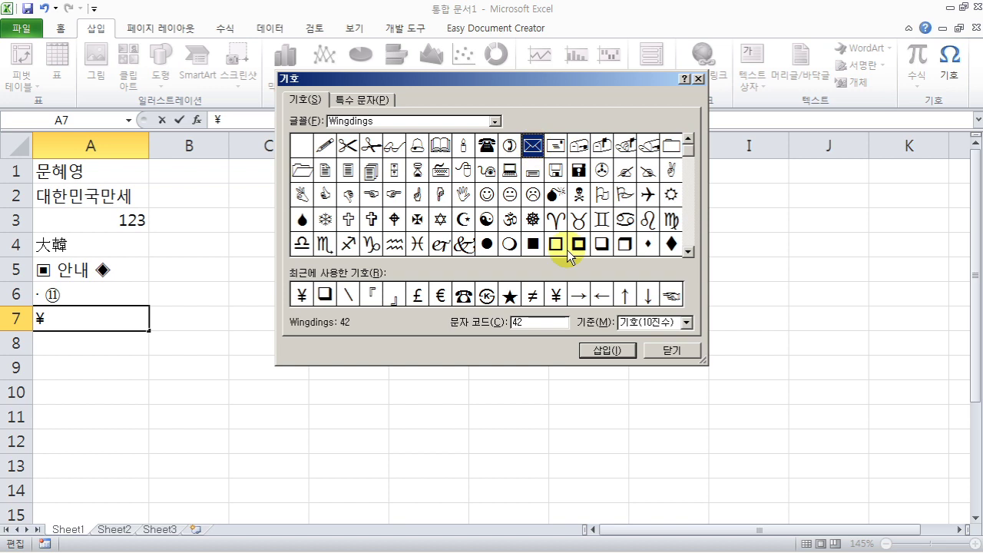
{"action": "left_click", "coordinate": [605, 350]}
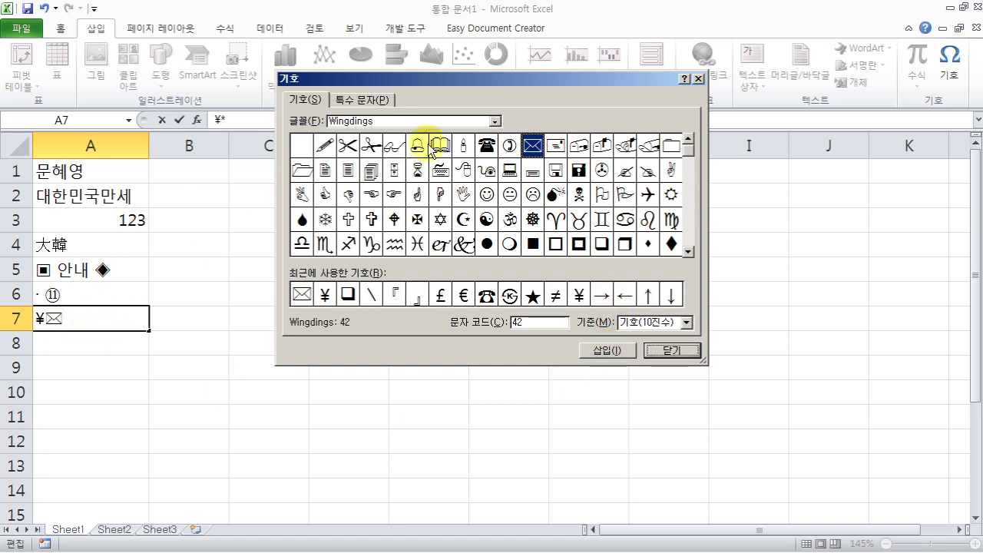
- Add the Wingdings 2 pointing-hand symbol to A7 and close the Symbol dialog
{"action": "left_click", "coordinate": [496, 121]}
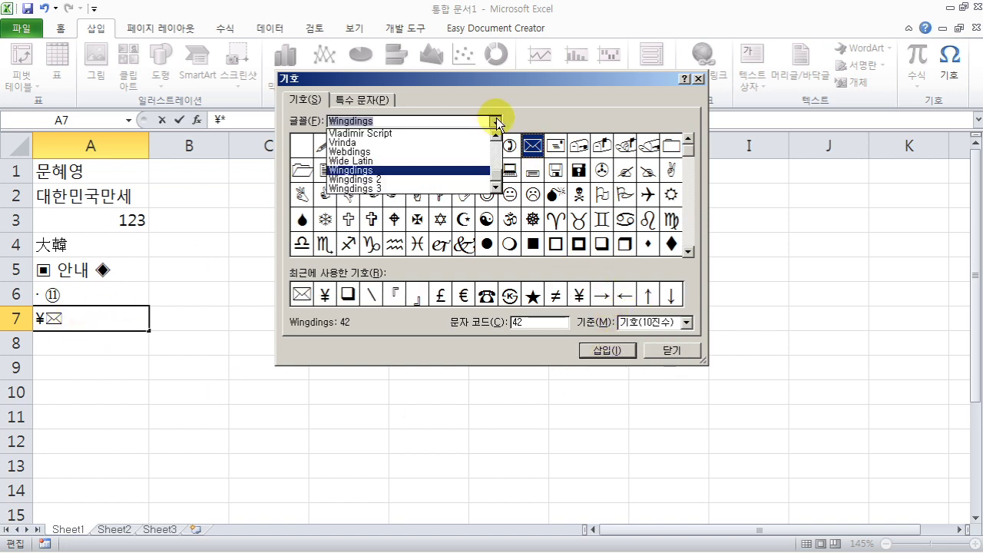
{"action": "left_click", "coordinate": [399, 182]}
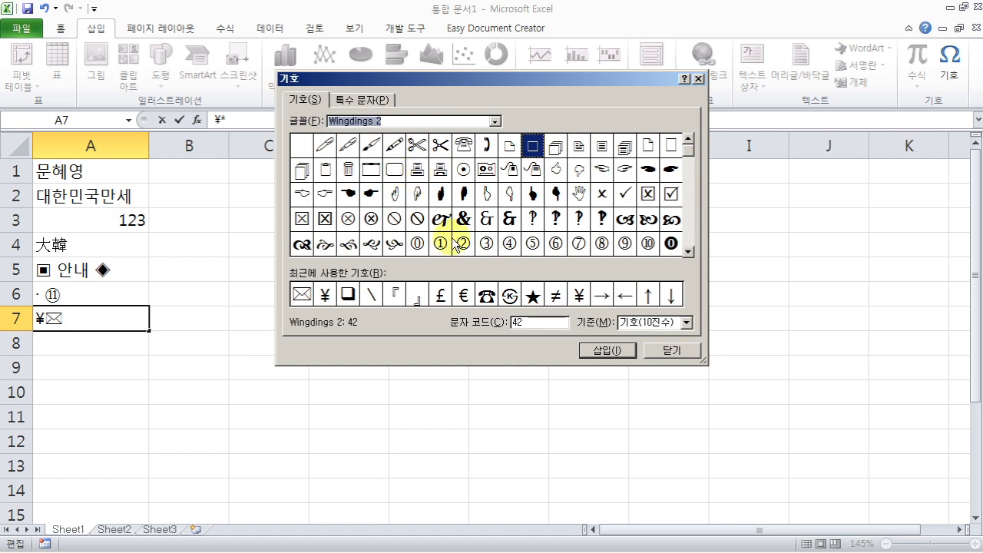
{"action": "left_click", "coordinate": [625, 167]}
{"action": "left_click", "coordinate": [606, 350]}
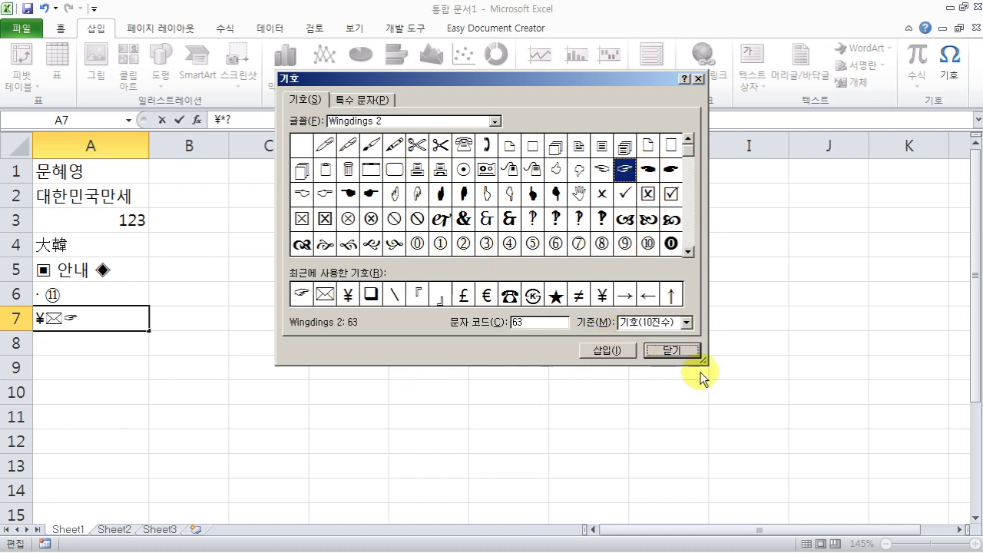
{"action": "left_click", "coordinate": [671, 350]}
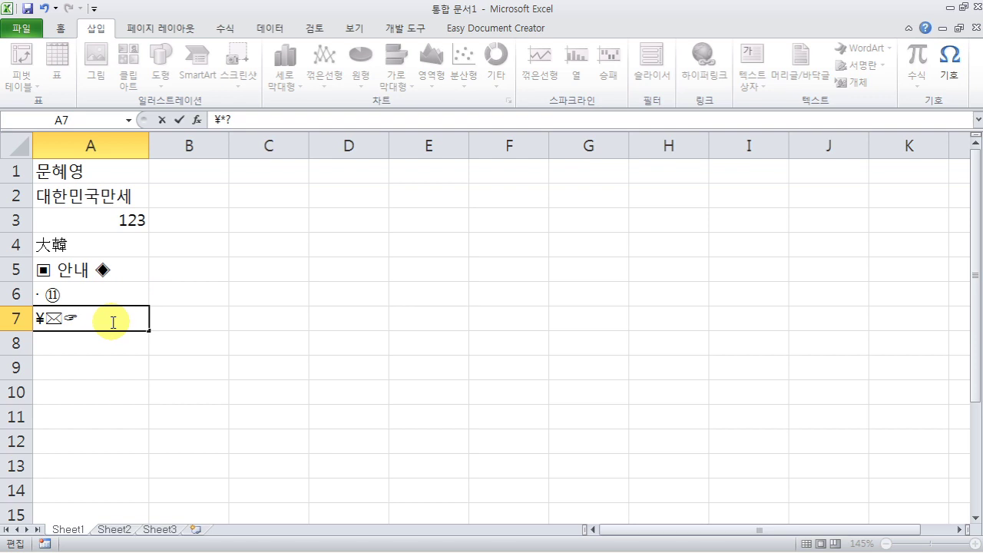
{"action": "key", "text": "Return"}
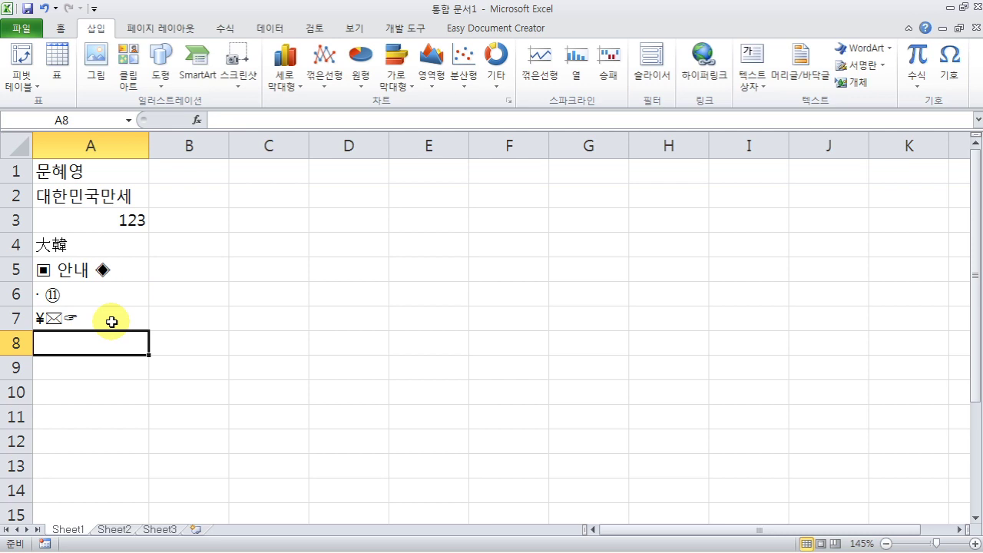
{"action": "type", "text": "1234546545"}
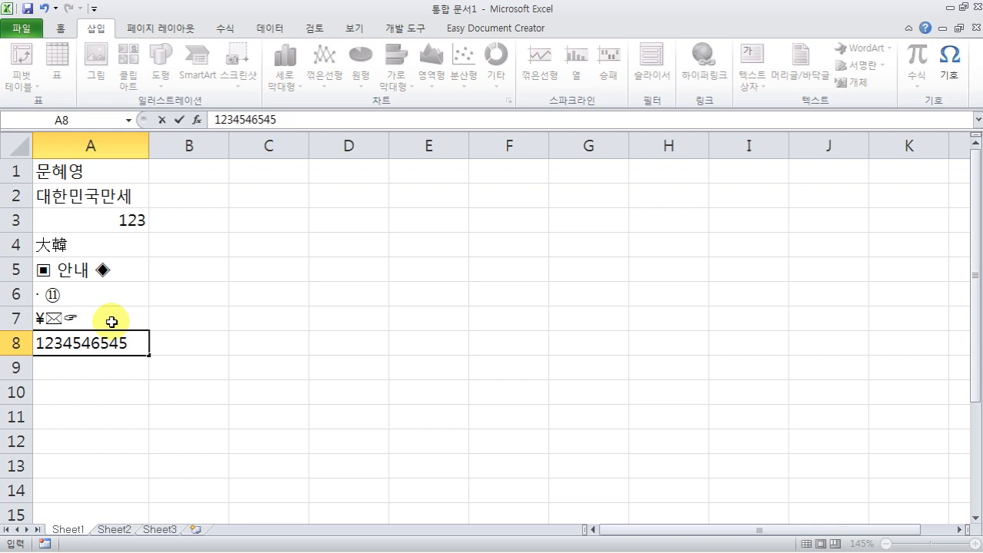
{"action": "key", "text": "Return"}
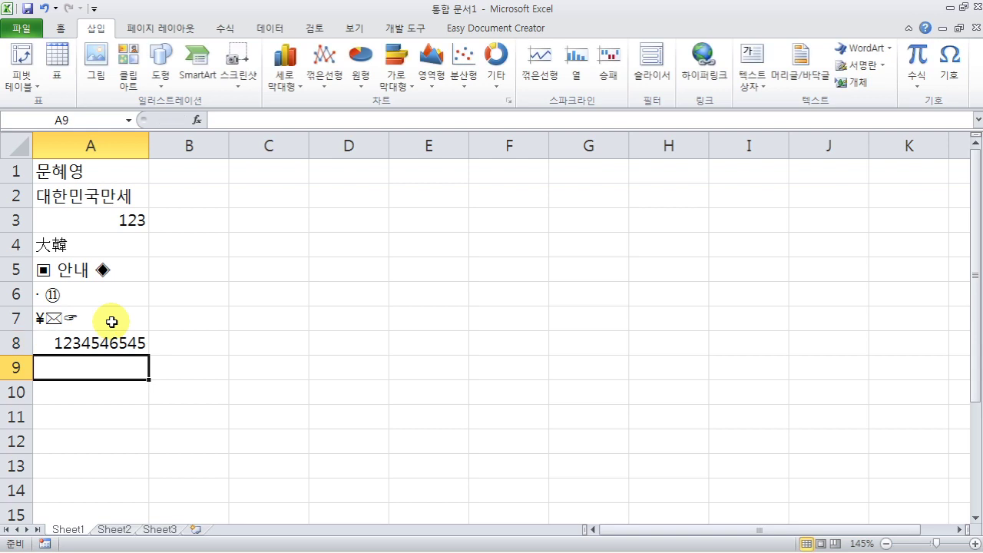
{"action": "left_click_drag", "start_coordinate": [148, 145], "coordinate": [80, 146]}
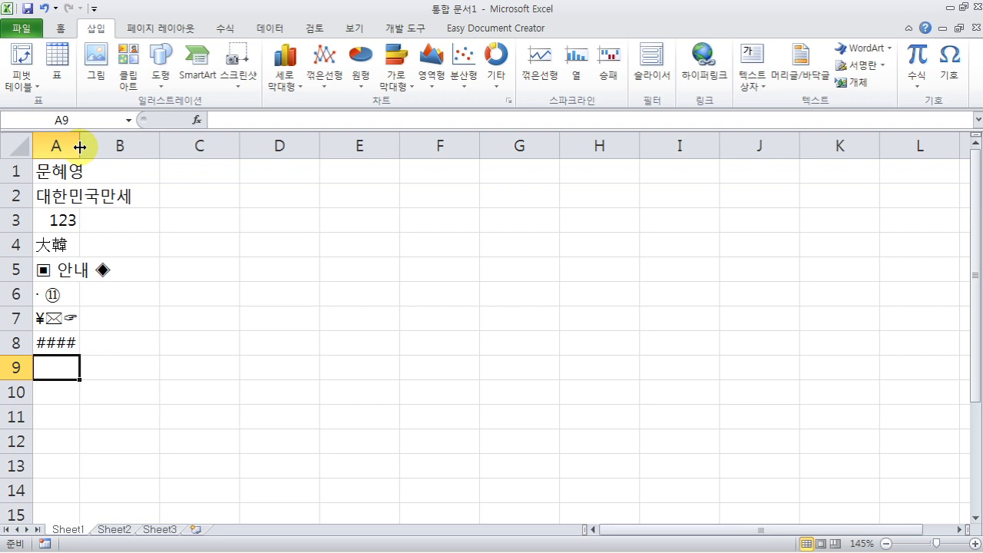
{"action": "double_click", "coordinate": [79, 146]}
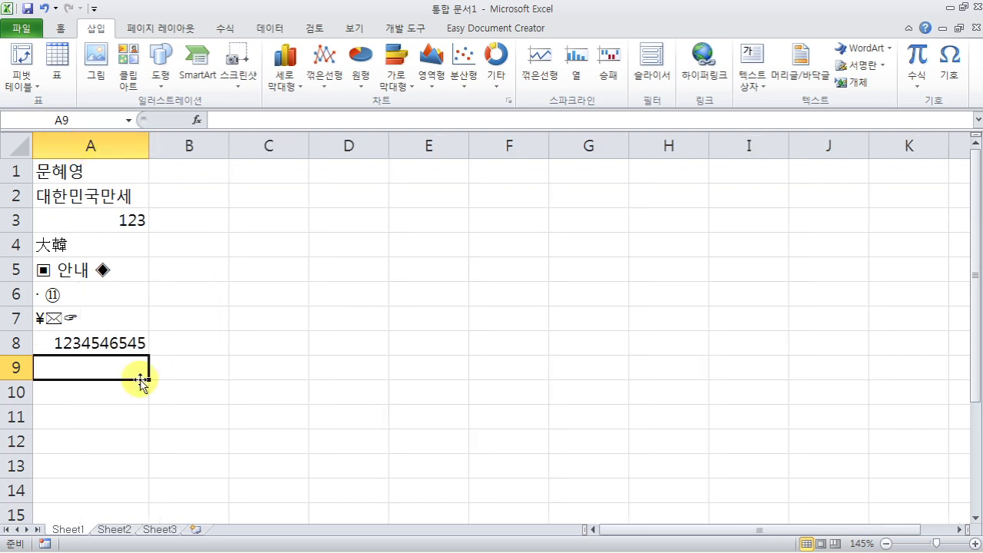
{"action": "left_click_drag", "start_coordinate": [149, 148], "coordinate": [115, 147]}
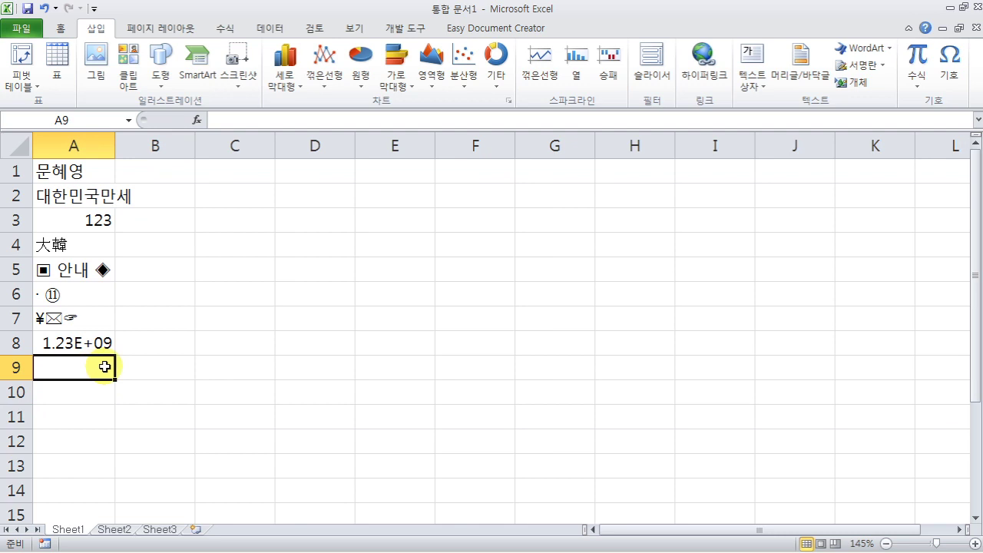
{"action": "left_click_drag", "start_coordinate": [115, 146], "coordinate": [115, 146]}
{"action": "double_click", "coordinate": [114, 146]}
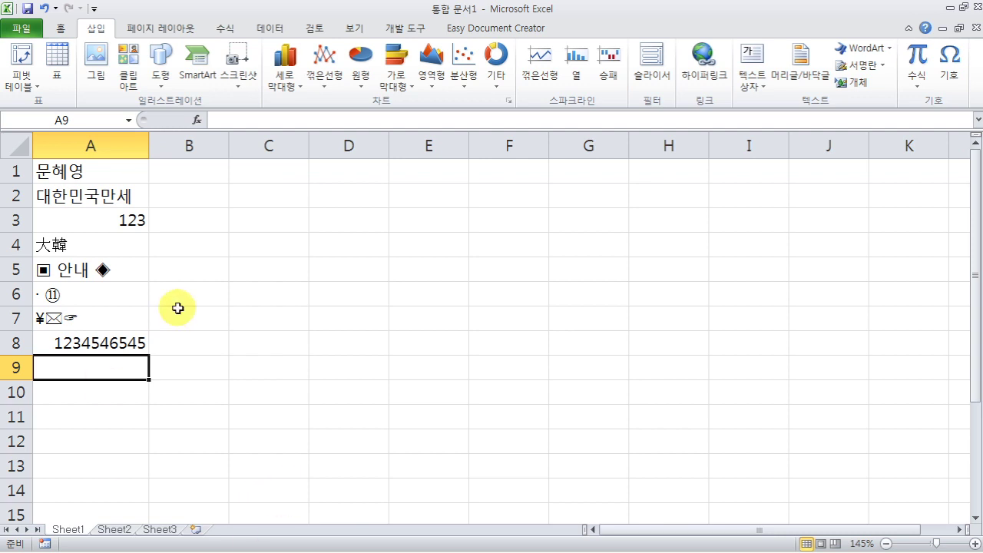
- Enter 대한, 민국 and 만세 on three separate lines inside cell B1
{"action": "left_click", "coordinate": [216, 179]}
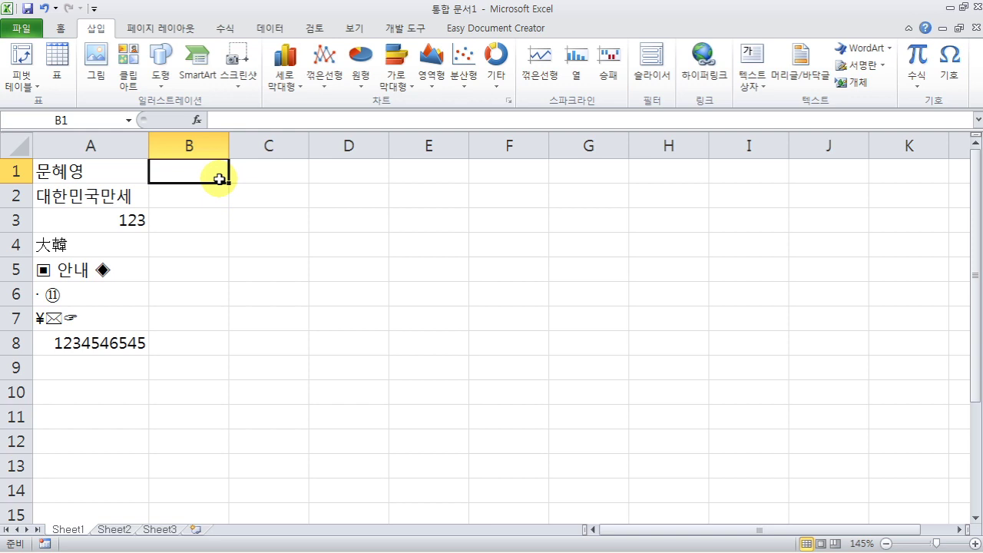
{"action": "type", "text": "대한"}
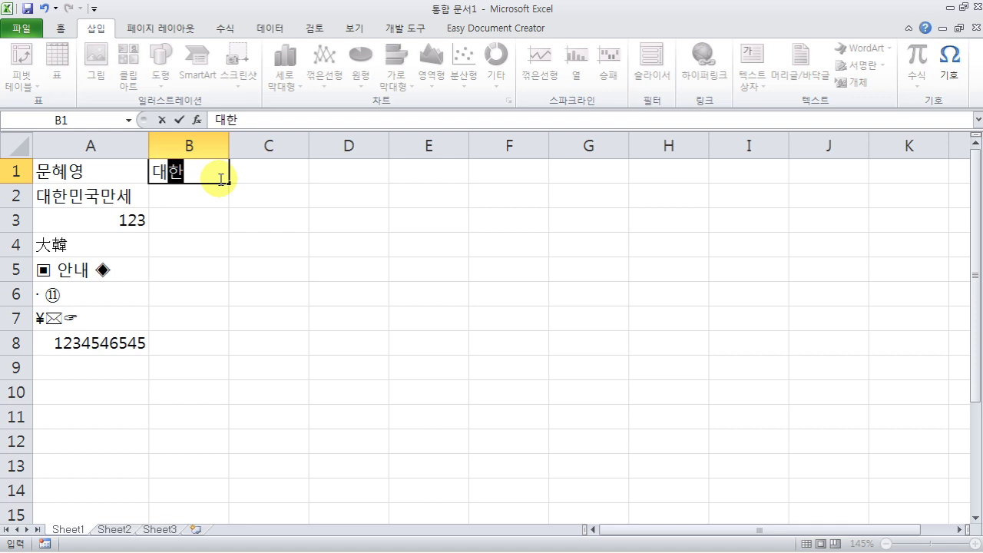
{"action": "key", "text": "Return"}
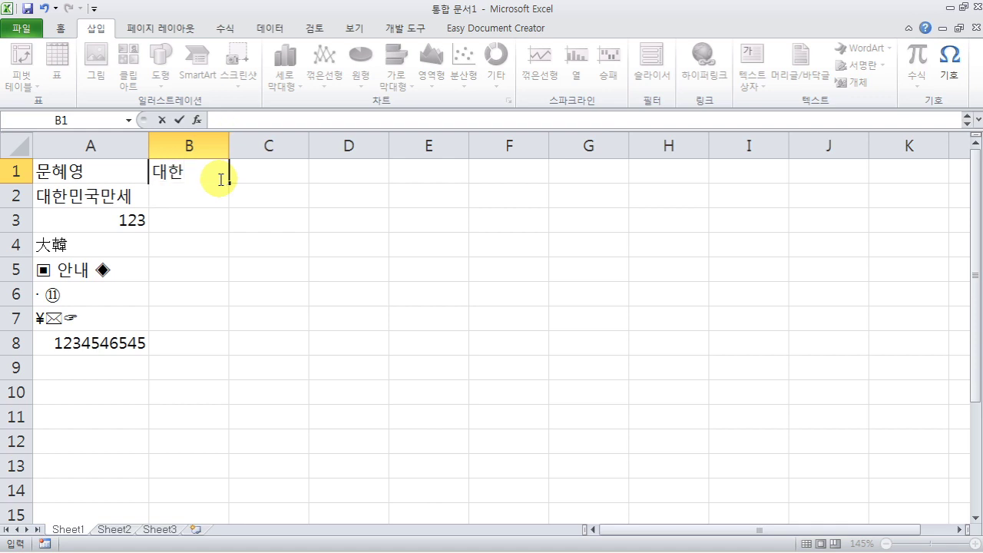
{"action": "type", "text": "민국"}
{"action": "key", "text": "Return"}
{"action": "type", "text": "ㅁ만세"}
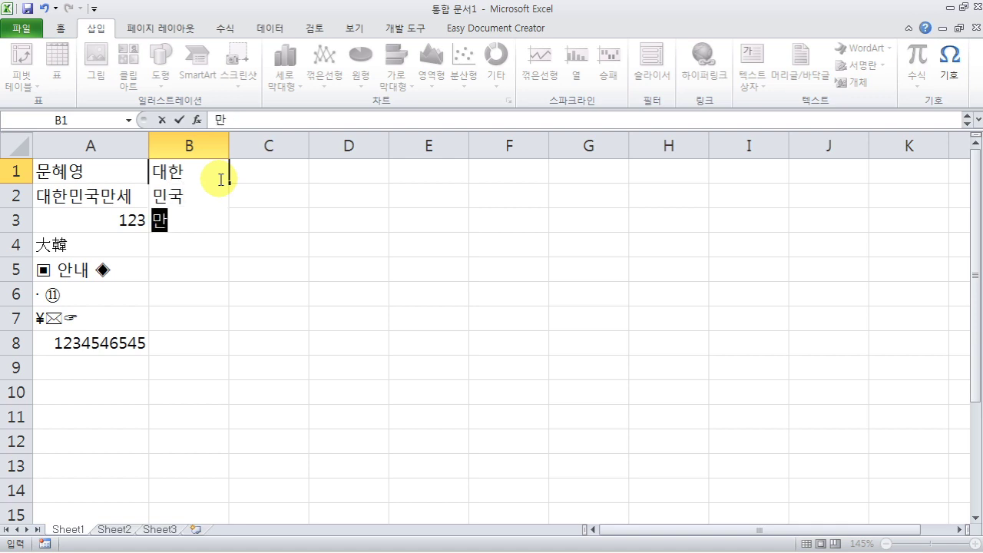
{"action": "key", "text": "Return"}
{"action": "key", "text": "Return"}
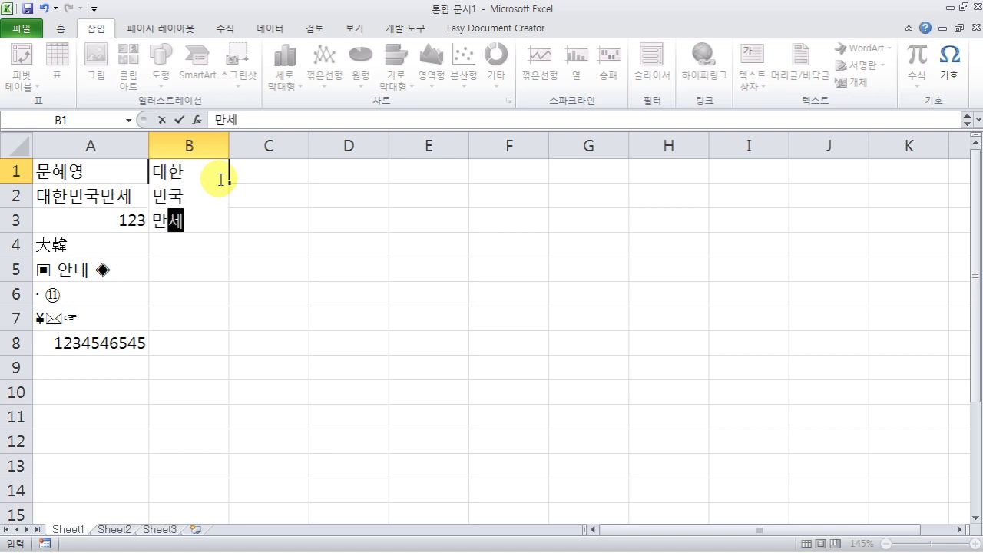
{"action": "left_click", "coordinate": [219, 179]}
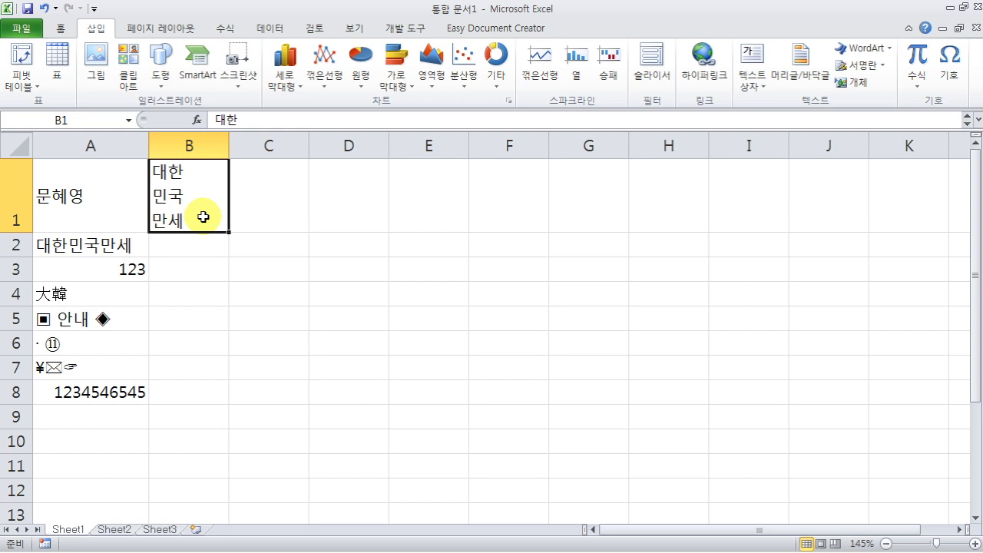
- Enter 123, 0.2 and 12345 down cells B2 to B4
{"action": "left_click", "coordinate": [201, 242]}
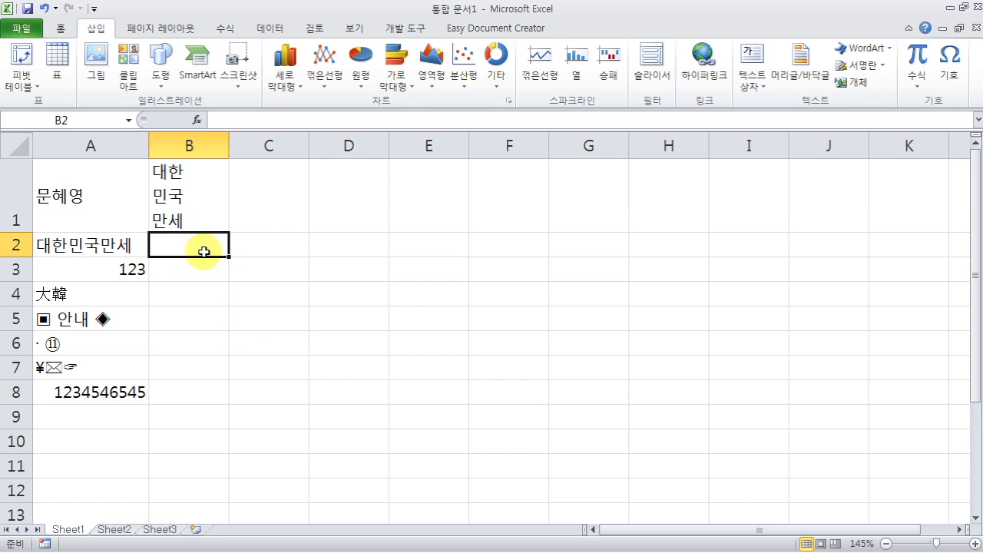
{"action": "type", "text": "123"}
{"action": "key", "text": "Return"}
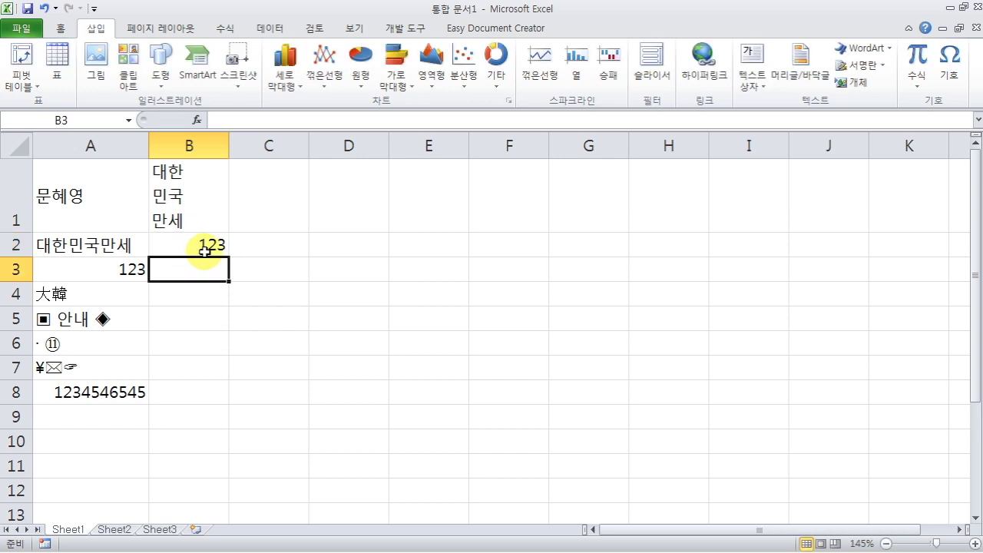
{"action": "type", "text": "0.2"}
{"action": "key", "text": "Return"}
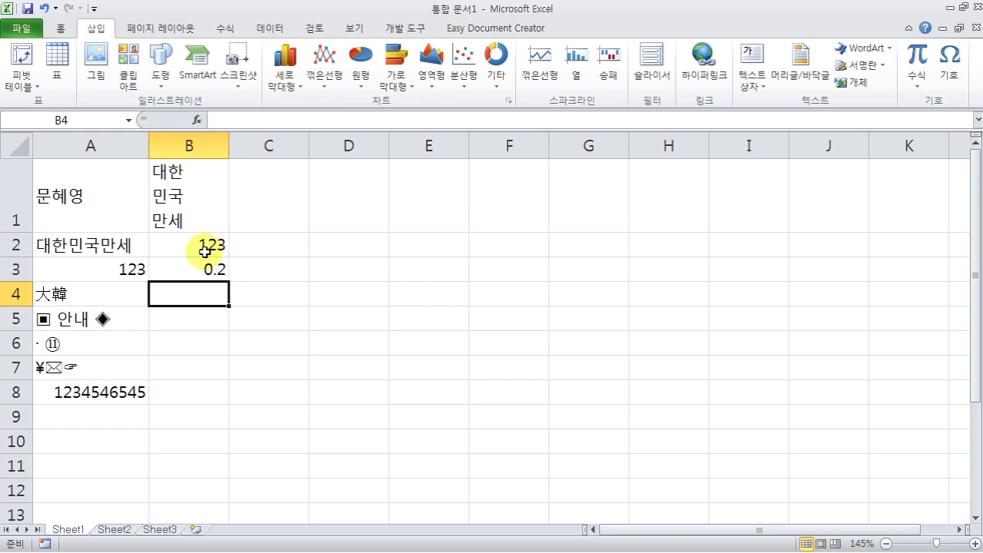
{"action": "type", "text": "12345"}
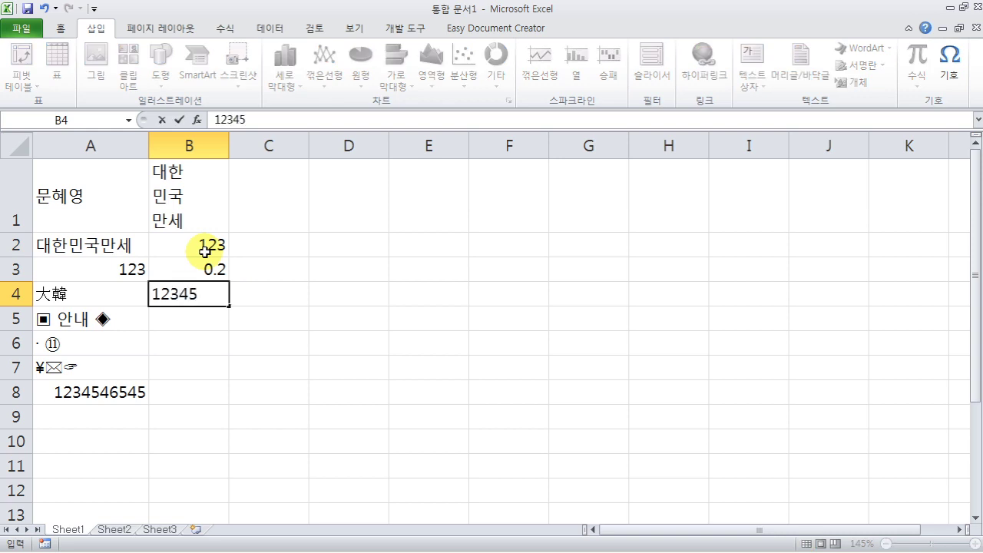
{"action": "key", "text": "Return"}
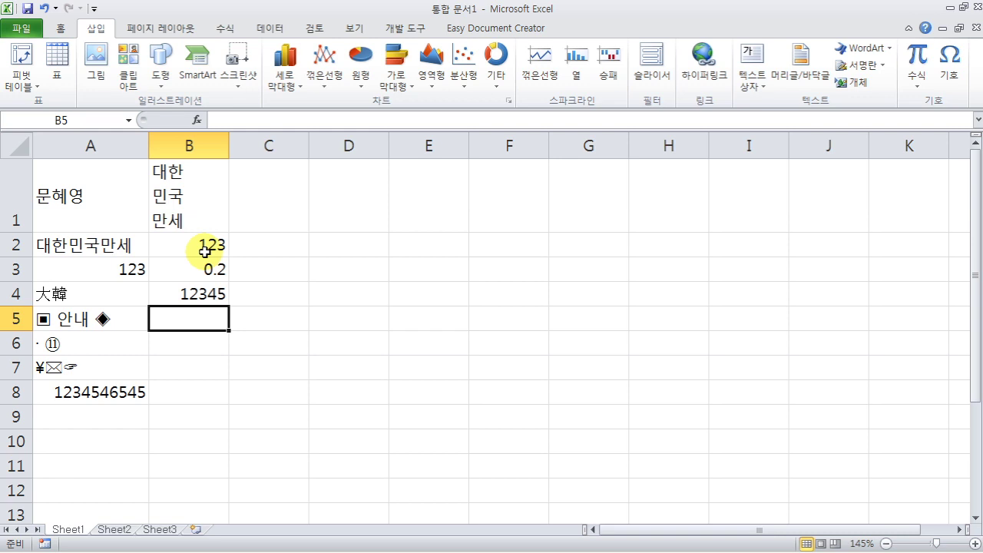
- Give 12345 in B4 Comma Style and show 0.2 in B3 as 20% with Percent Style
{"action": "left_click", "coordinate": [60, 29]}
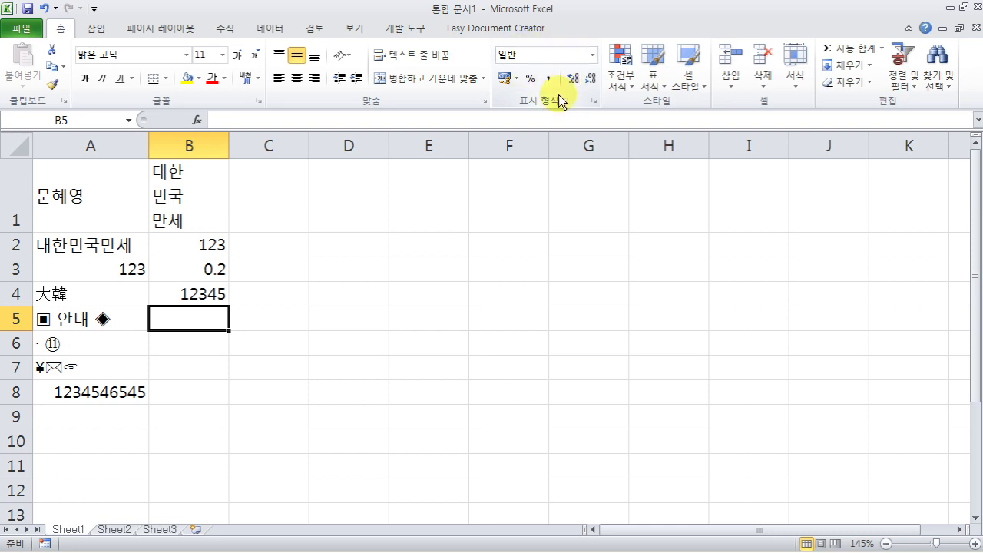
{"action": "left_click", "coordinate": [213, 293]}
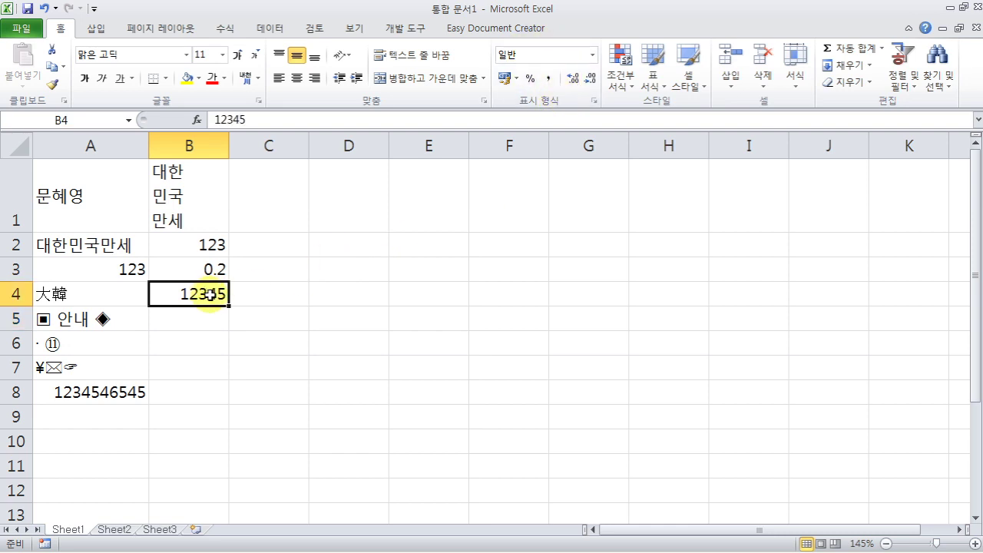
{"action": "left_click", "coordinate": [549, 78]}
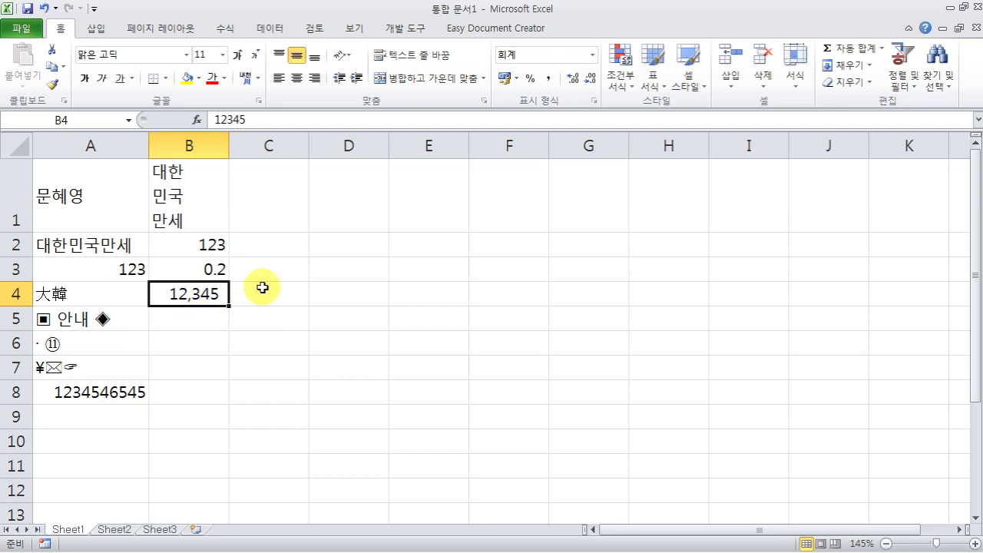
{"action": "left_click", "coordinate": [193, 267]}
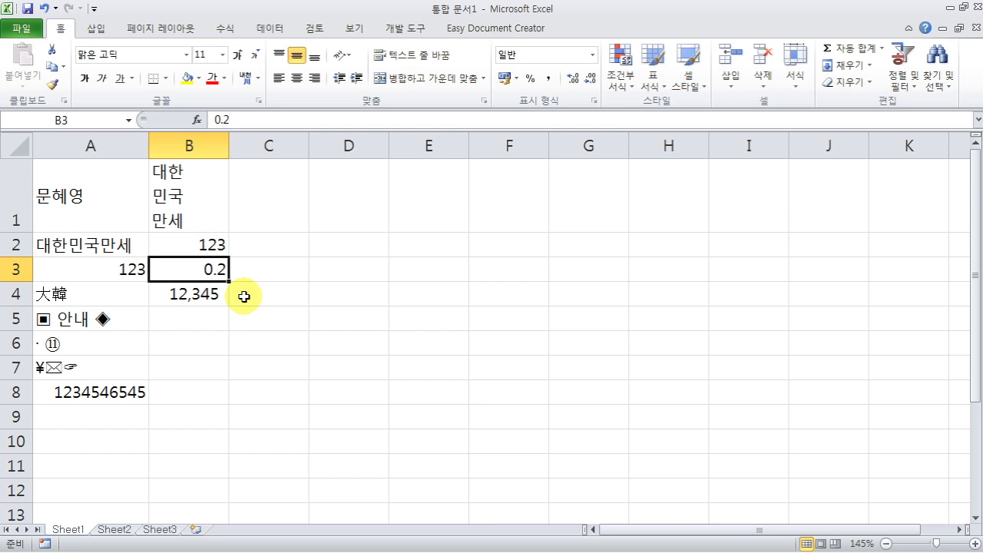
{"action": "left_click", "coordinate": [529, 80]}
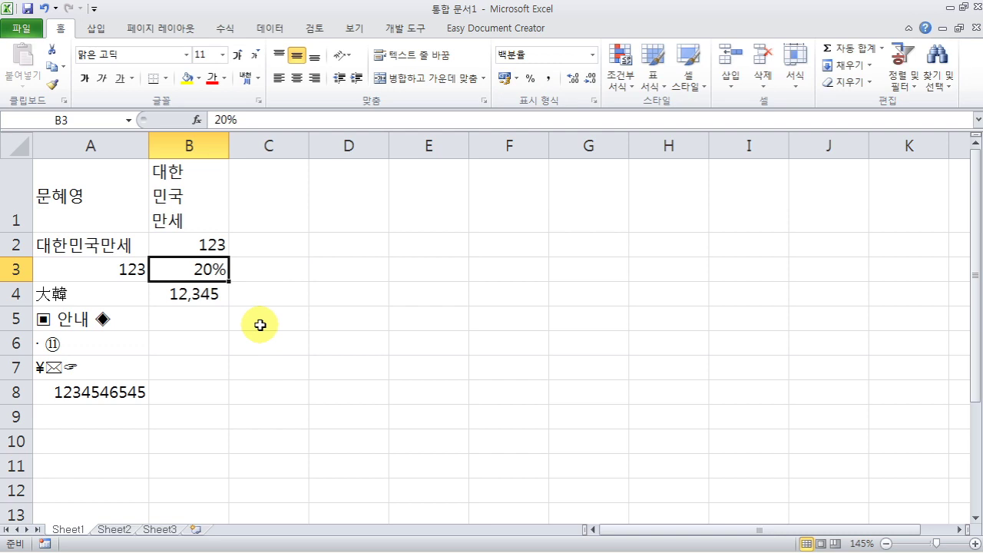
- Format 123 in B2 as ₩ 한국어 accounting currency with no decimal places
{"action": "left_click", "coordinate": [212, 244]}
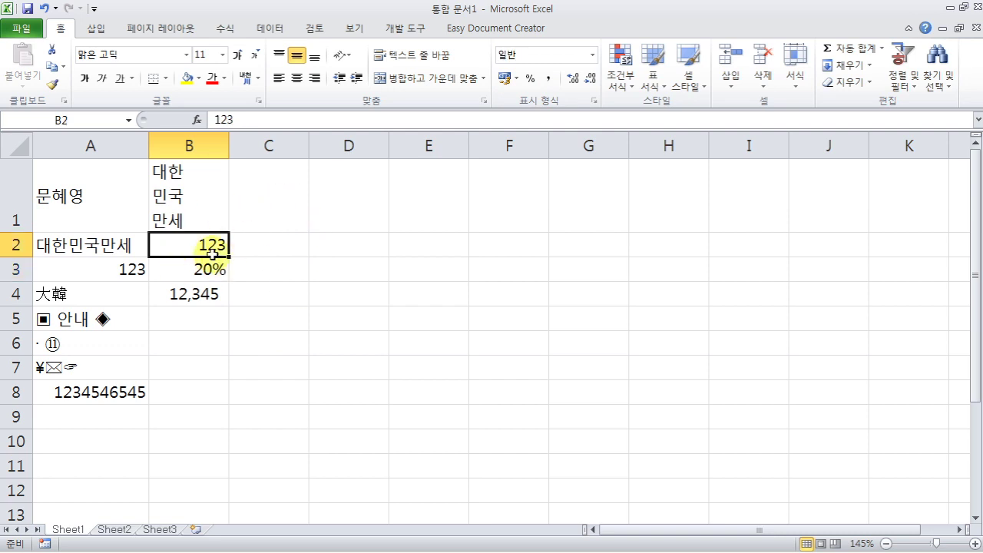
{"action": "left_click", "coordinate": [518, 79]}
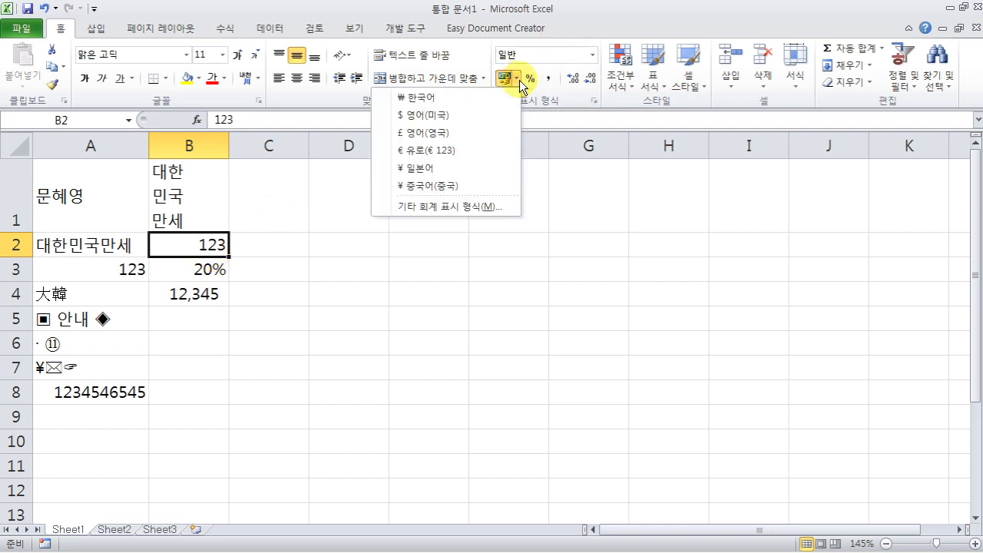
{"action": "left_click", "coordinate": [425, 98]}
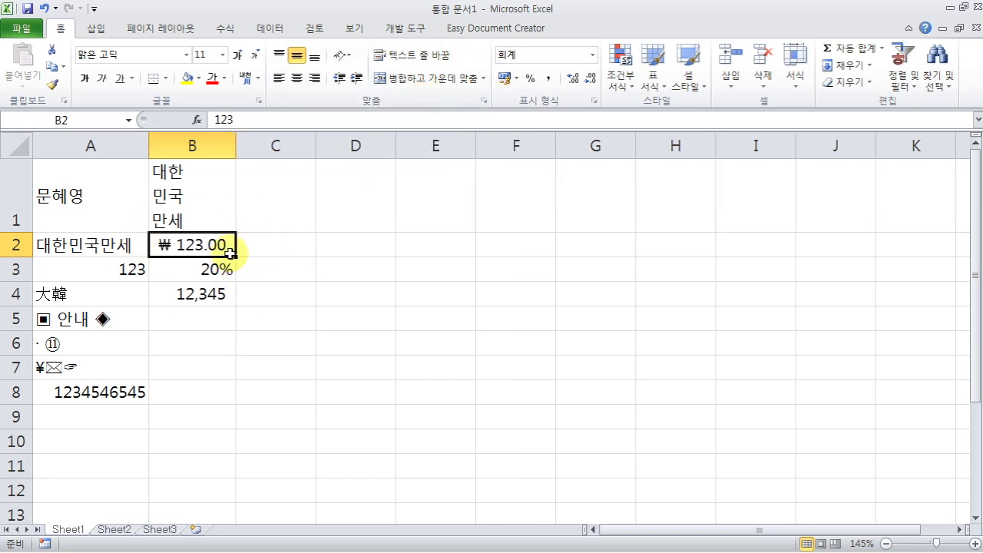
{"action": "left_click", "coordinate": [592, 82]}
{"action": "left_click", "coordinate": [592, 81]}
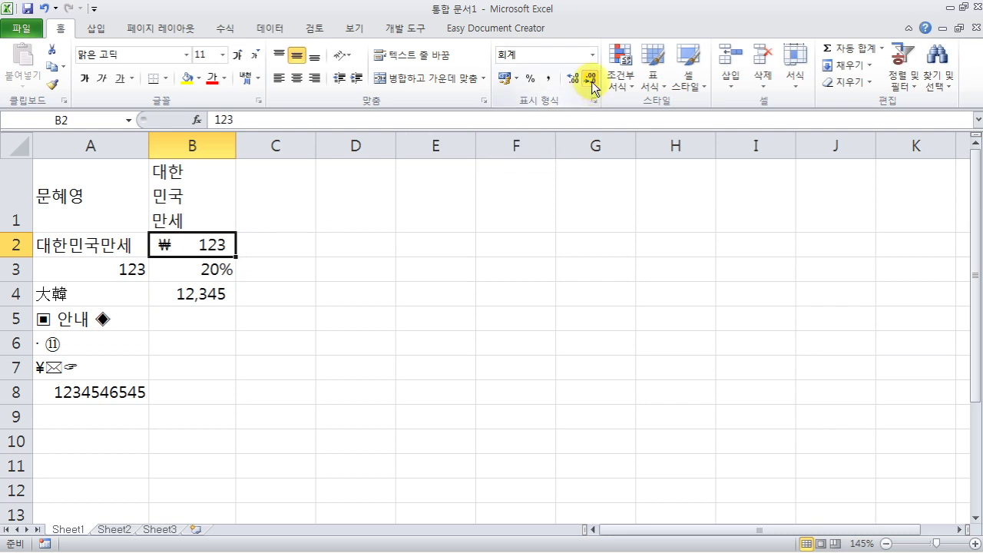
{"action": "left_click", "coordinate": [573, 78]}
{"action": "left_click", "coordinate": [573, 76]}
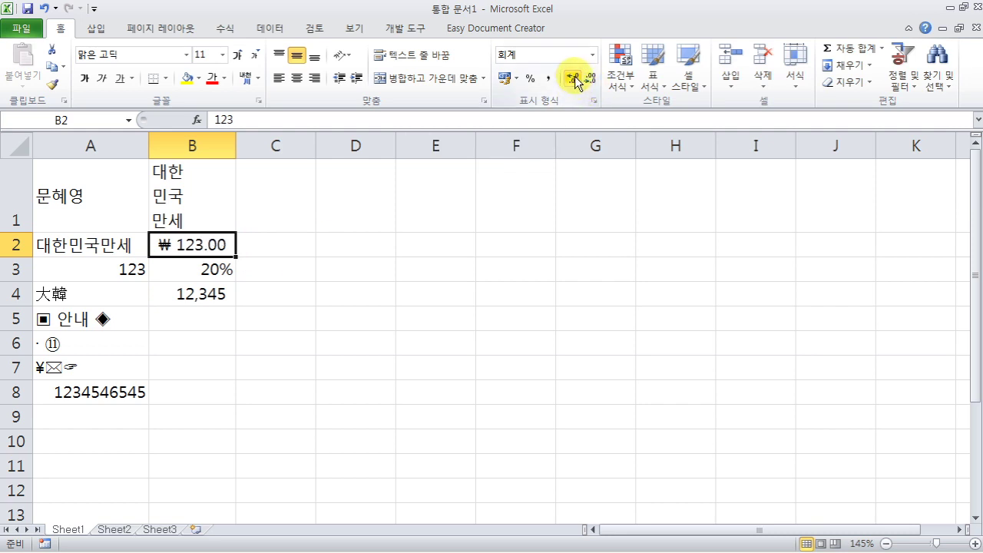
{"action": "left_click", "coordinate": [592, 79]}
{"action": "left_click", "coordinate": [592, 80]}
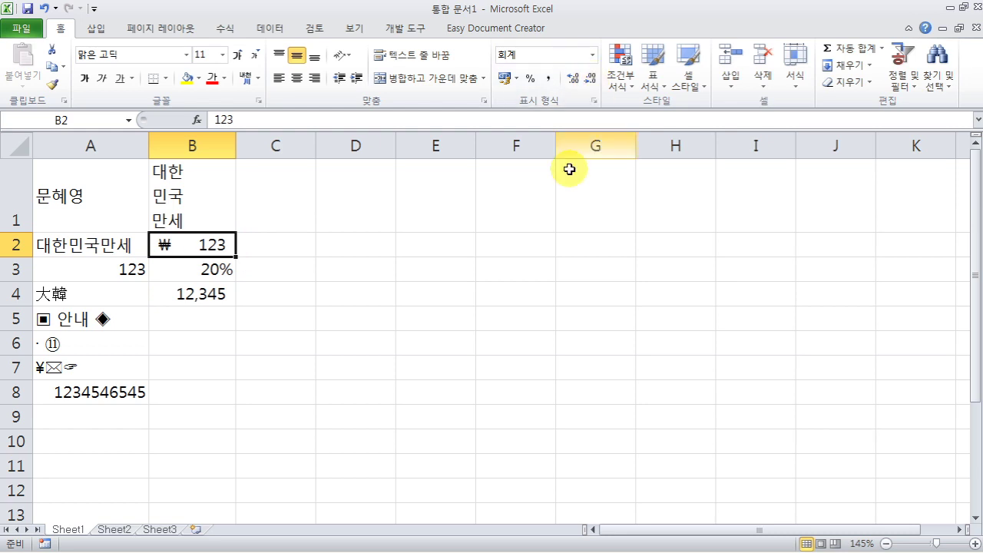
{"action": "left_click", "coordinate": [418, 331]}
{"action": "left_click", "coordinate": [309, 332]}
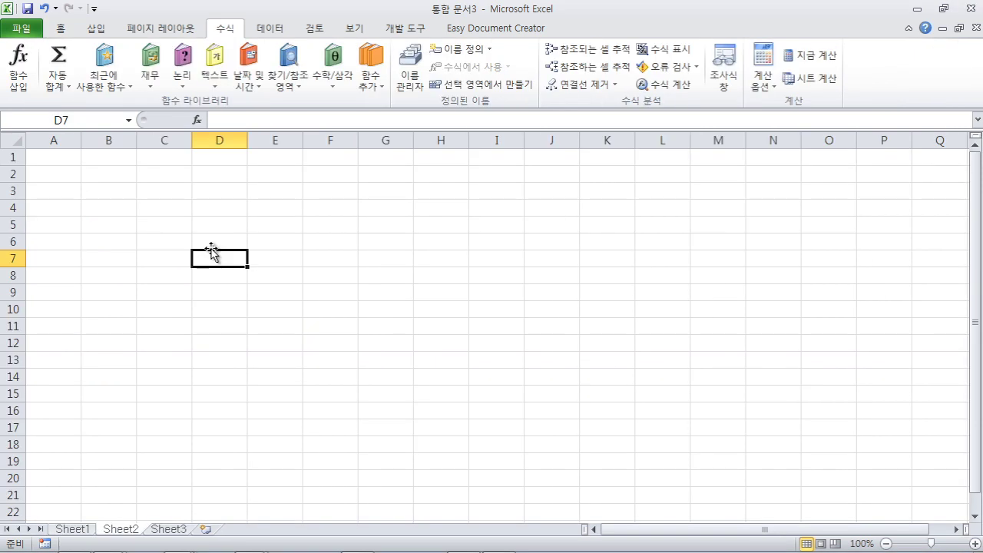
- Type the label CTRL into cell B2 on Sheet2 of 통합 문서3
{"action": "left_click", "coordinate": [114, 176]}
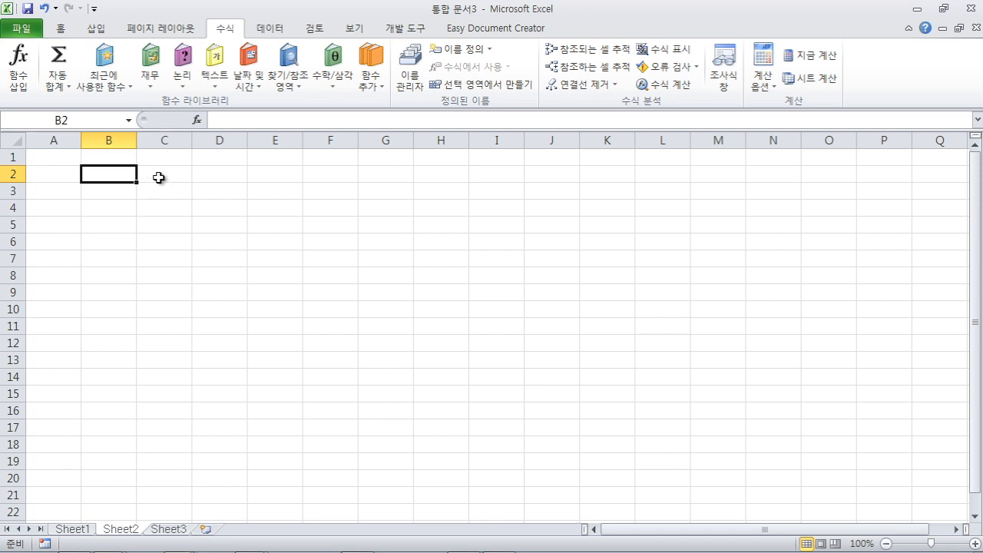
{"action": "type", "text": "CT"}
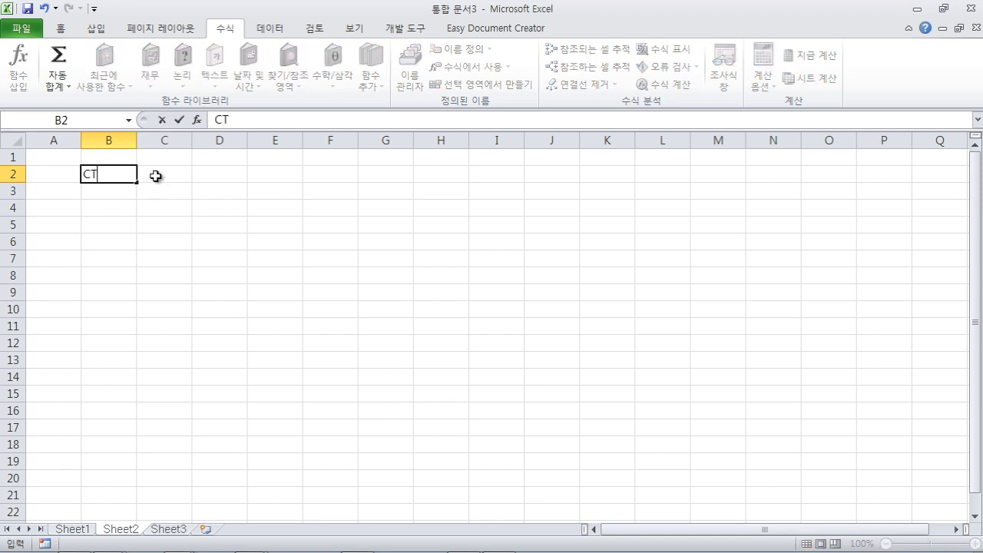
{"action": "type", "text": "RL"}
{"action": "left_click", "coordinate": [115, 202]}
{"action": "left_click", "coordinate": [116, 178]}
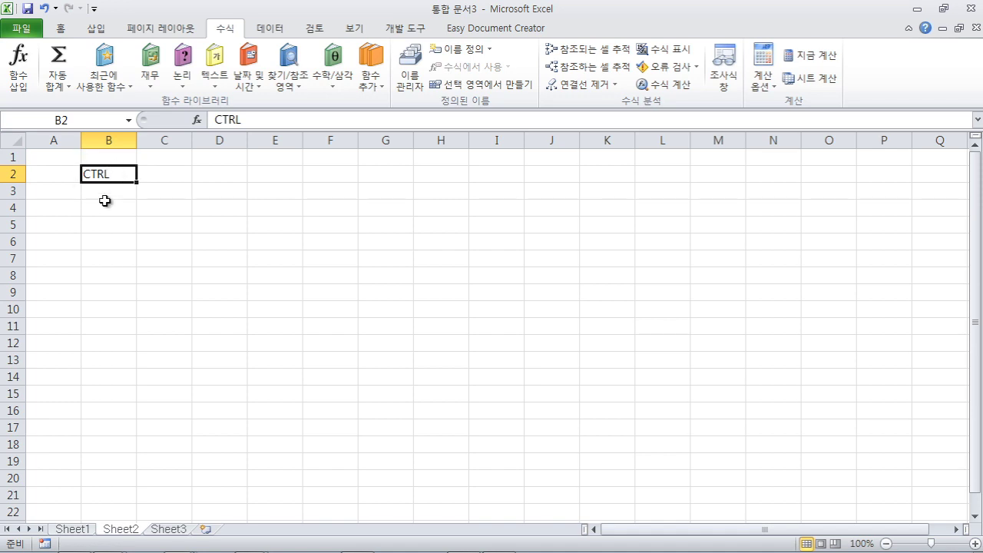
- Select B3, then B4, and open the File (파일) backstage view
{"action": "left_click", "coordinate": [100, 194]}
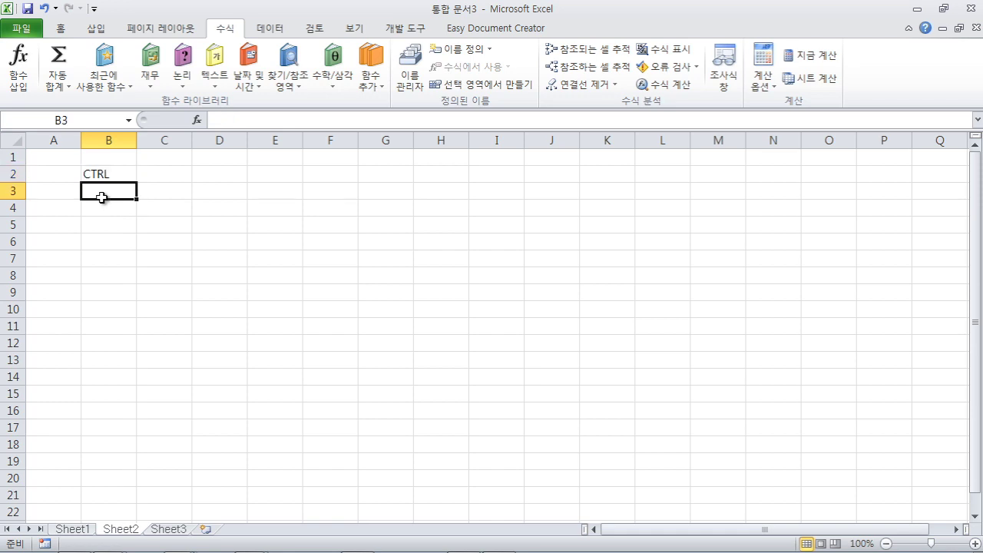
{"action": "left_click", "coordinate": [101, 210]}
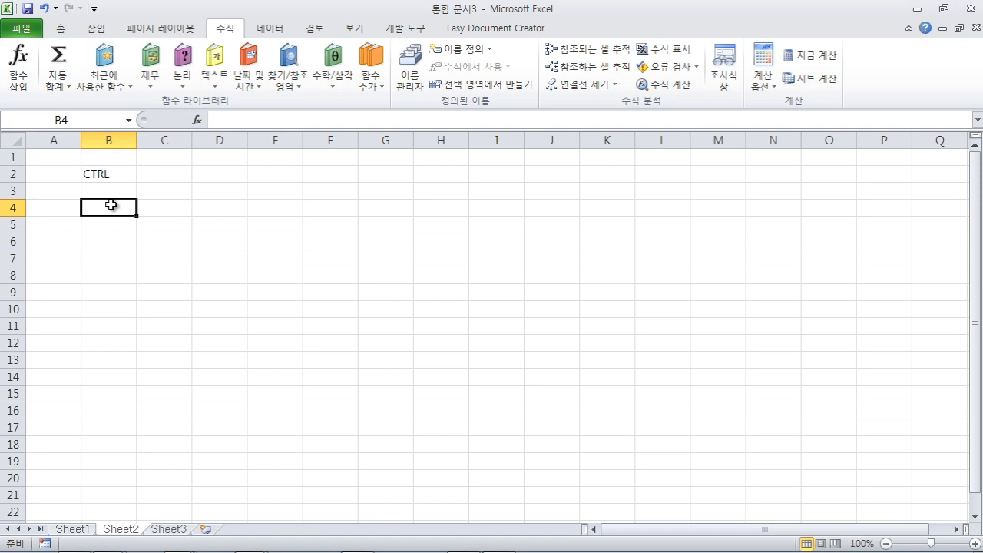
{"action": "left_click", "coordinate": [21, 31]}
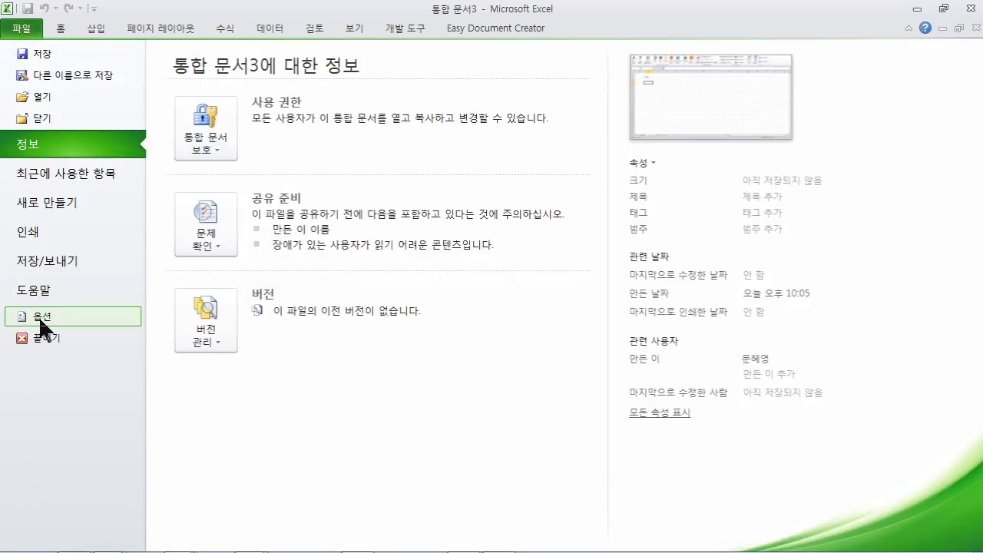
- Uncheck 한/영 자동 고침 in Proofing's AutoCorrect Options, then close Excel Options
{"action": "left_click", "coordinate": [40, 321]}
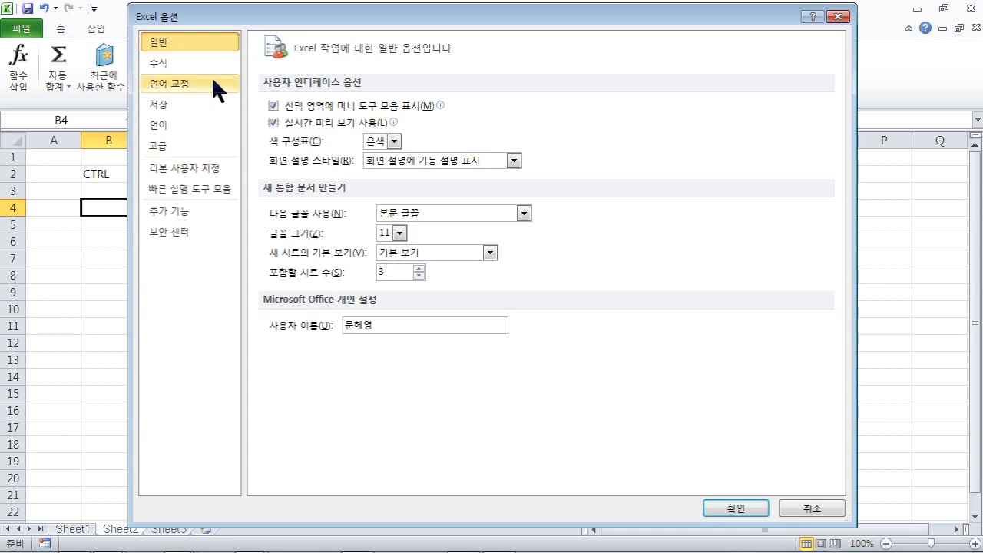
{"action": "left_click", "coordinate": [184, 78]}
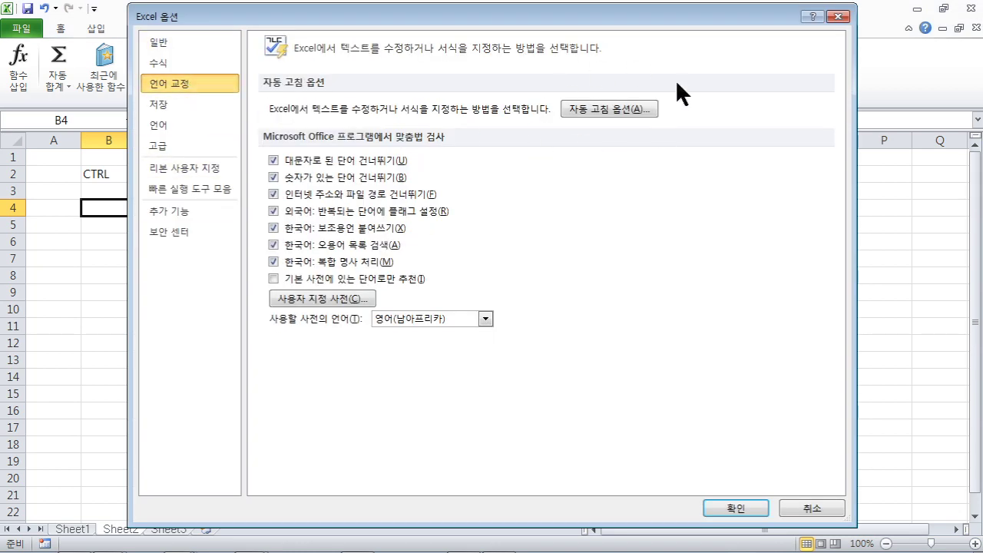
{"action": "left_click", "coordinate": [624, 112]}
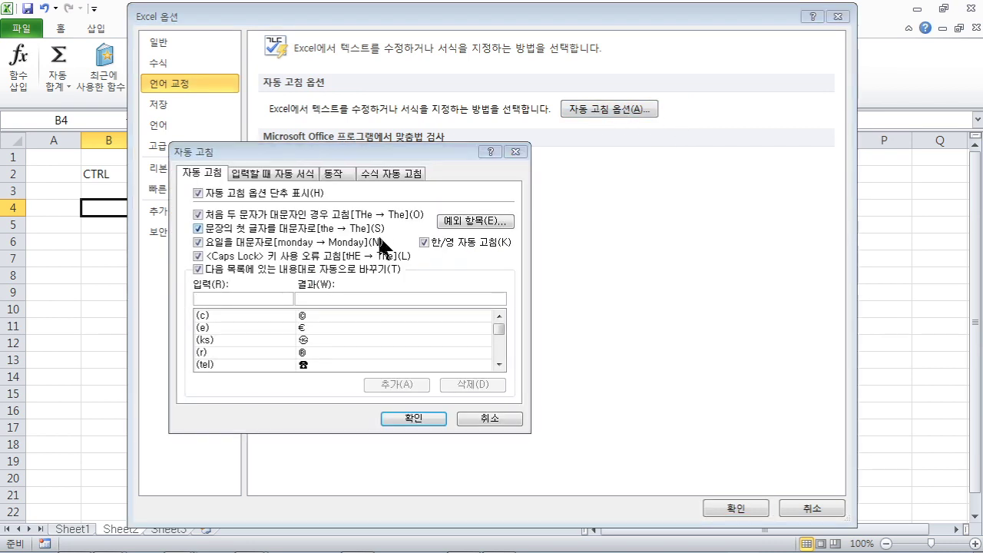
{"action": "left_click", "coordinate": [469, 245]}
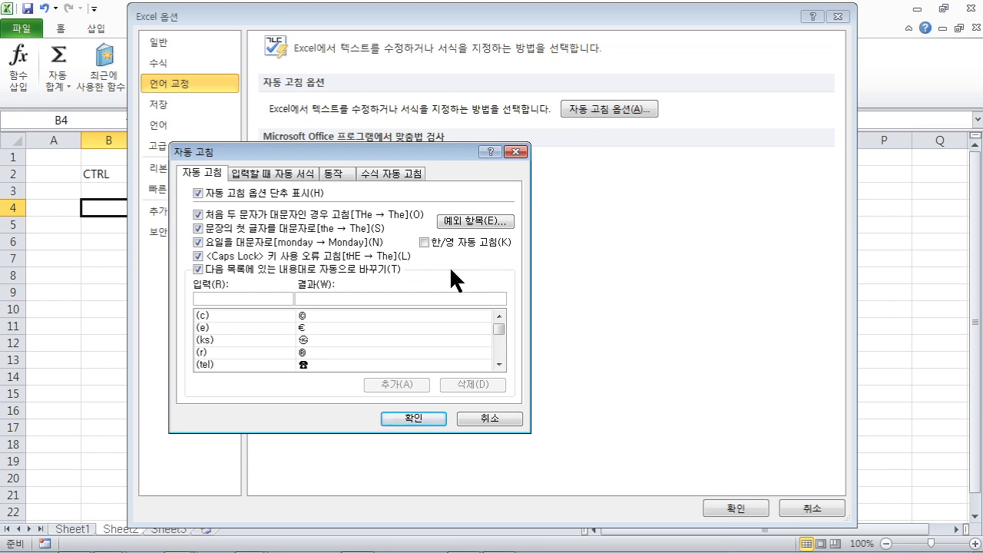
{"action": "left_click", "coordinate": [498, 364]}
{"action": "left_click_drag", "start_coordinate": [498, 365], "coordinate": [499, 366]}
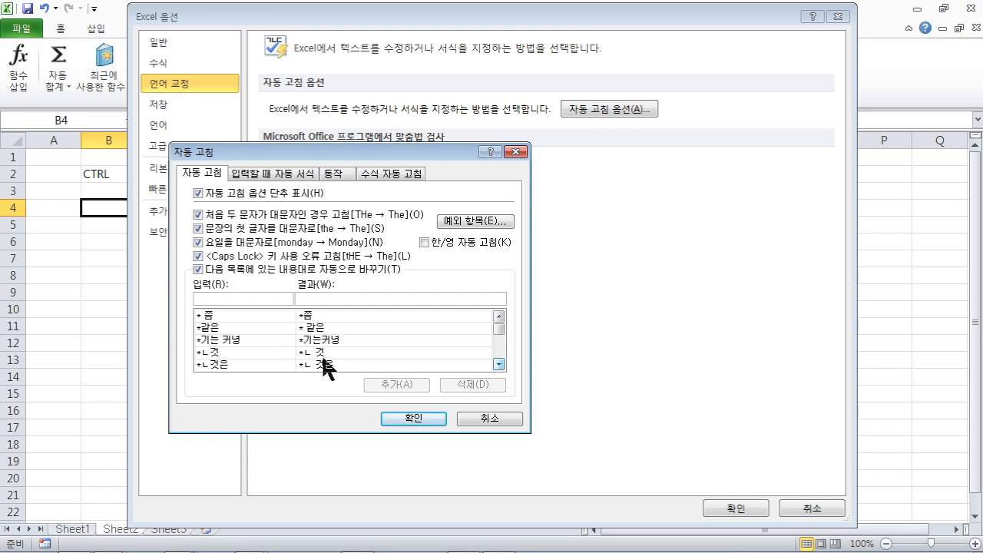
{"action": "left_click", "coordinate": [212, 353]}
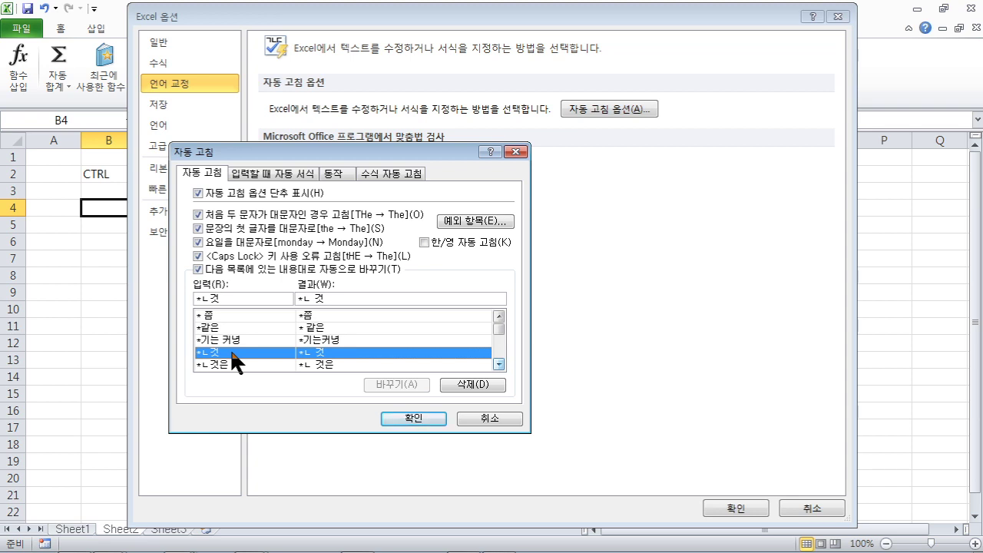
{"action": "left_click", "coordinate": [409, 414]}
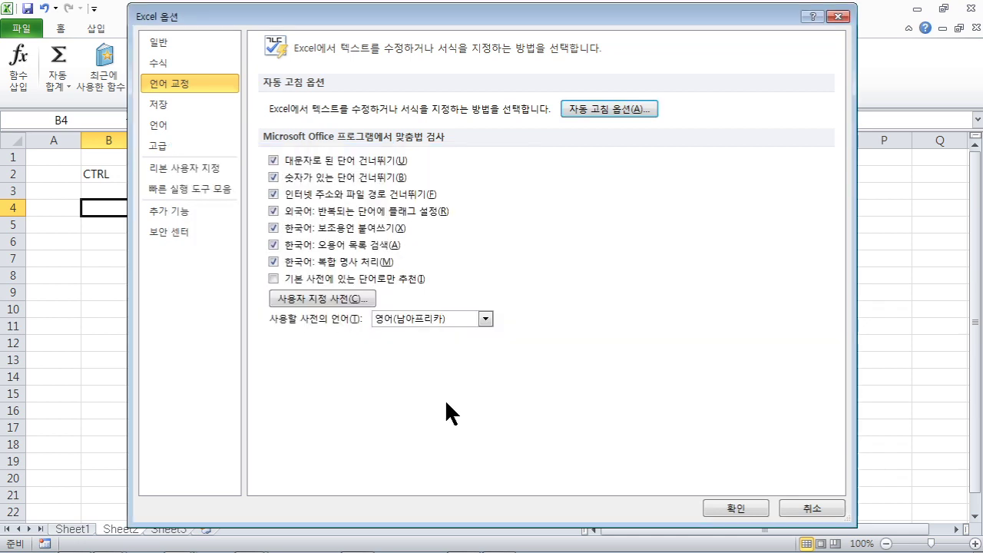
{"action": "left_click", "coordinate": [807, 508]}
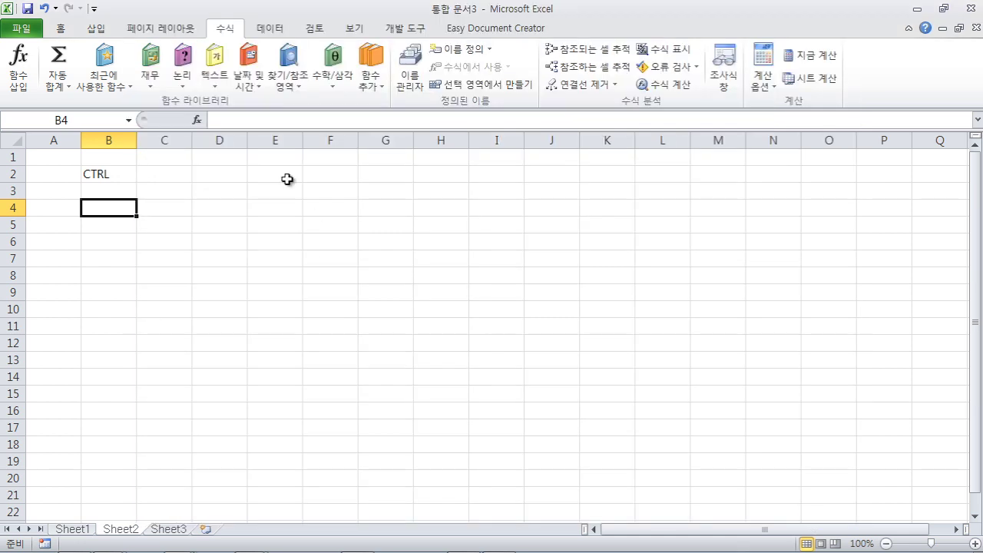
- Enter 2019-9-1 in D2 and fill daily dates down to 2019-09-05 in D6
{"action": "left_click", "coordinate": [218, 176]}
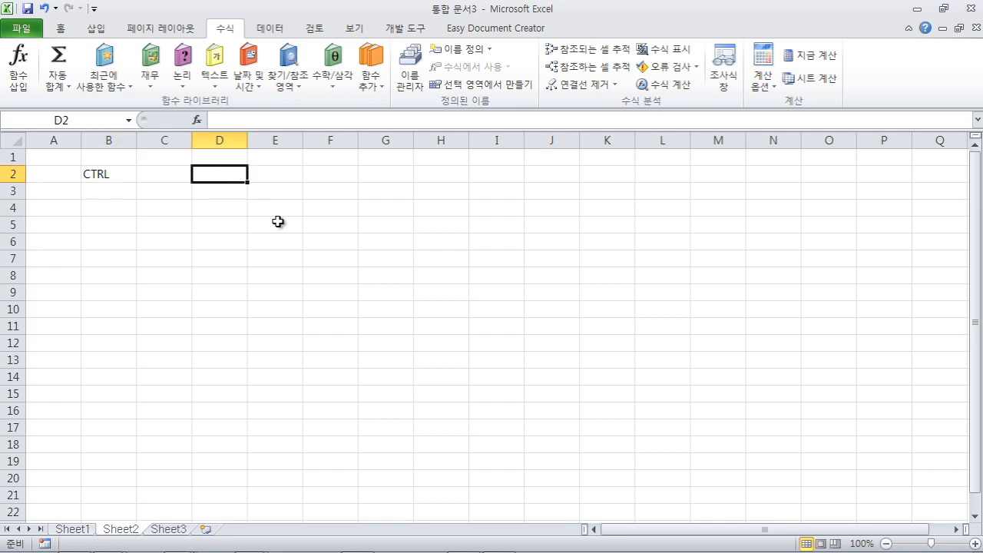
{"action": "type", "text": "2019-9-1"}
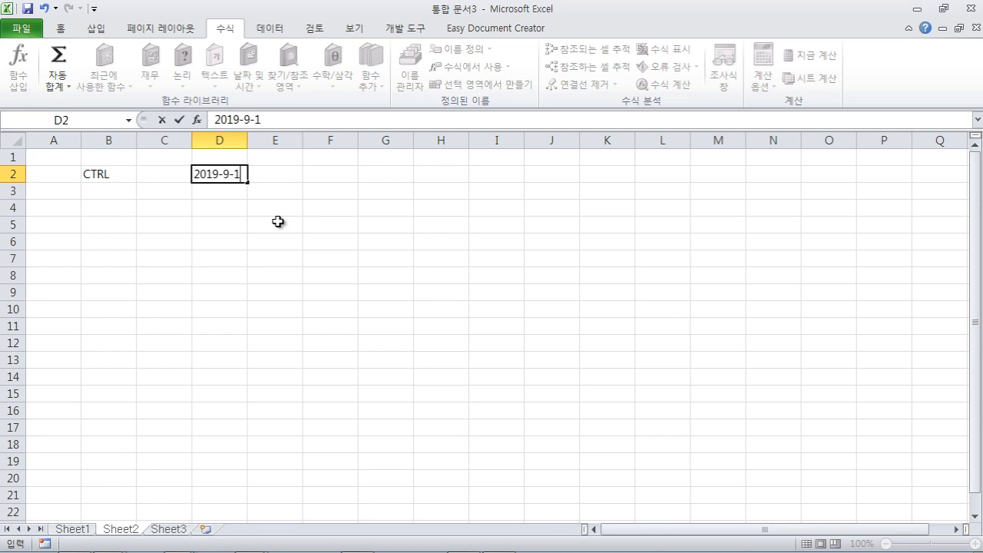
{"action": "key", "text": "Return"}
{"action": "left_click", "coordinate": [222, 178]}
{"action": "left_click_drag", "start_coordinate": [263, 185], "coordinate": [253, 243]}
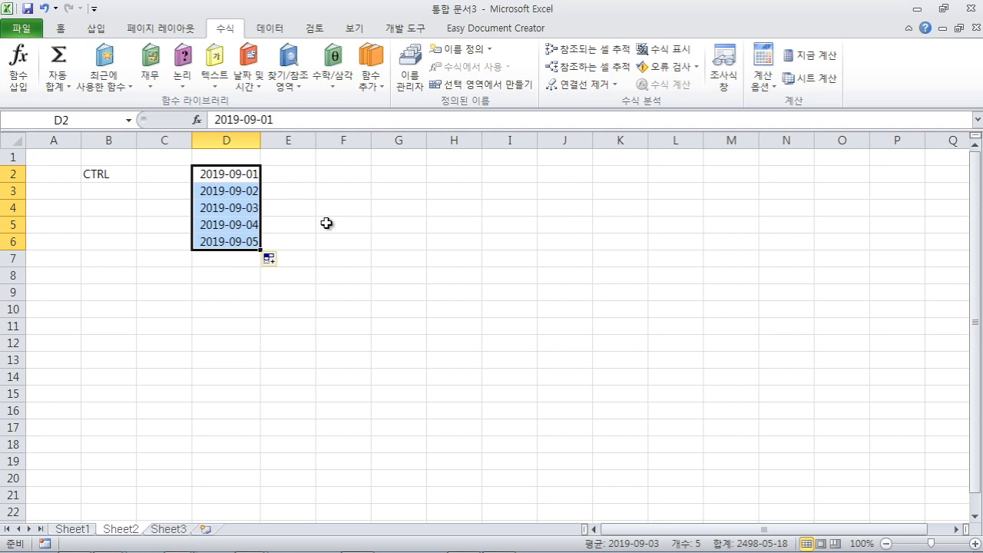
- Begin a second date series by typing 2 in cell E2
{"action": "left_click", "coordinate": [310, 178]}
{"action": "type", "text": "2"}
{"action": "key", "text": "Tab"}
{"action": "key", "text": "BackSpace"}
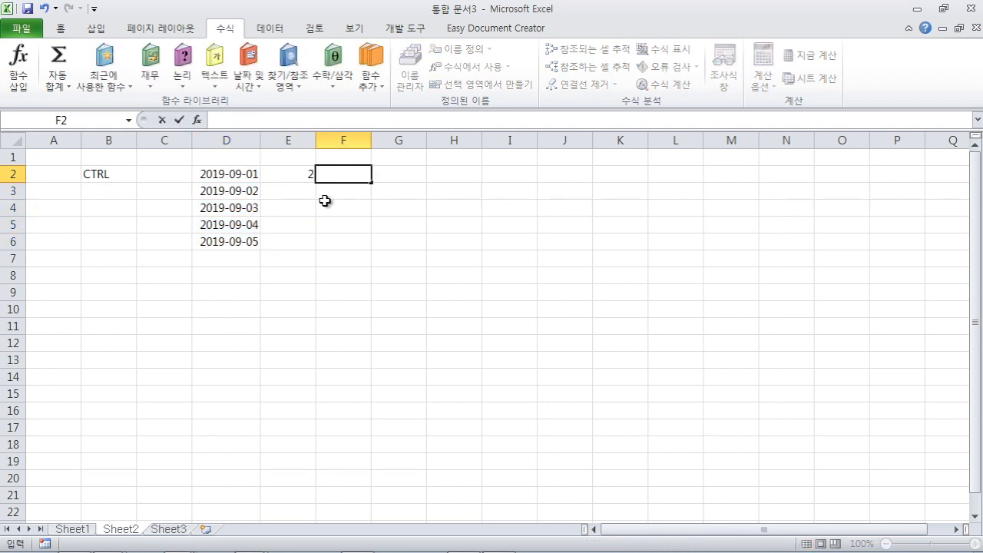
- Enter 2019-09-01 in E2 and 2019-10-01 in E3
{"action": "left_click", "coordinate": [297, 176]}
{"action": "key", "text": "Tab"}
{"action": "type", "text": "19-"}
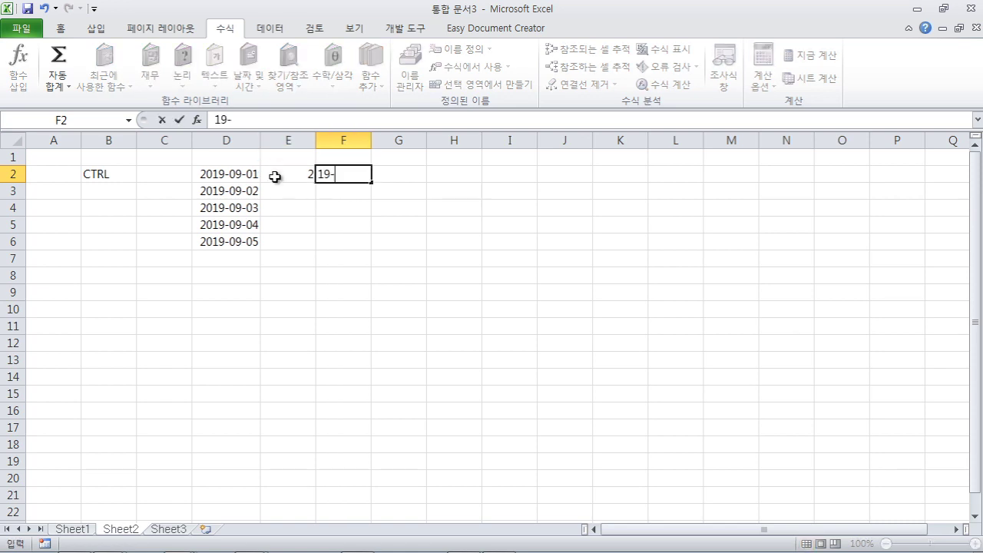
{"action": "left_click", "coordinate": [291, 175]}
{"action": "double_click", "coordinate": [293, 175]}
{"action": "type", "text": "0"}
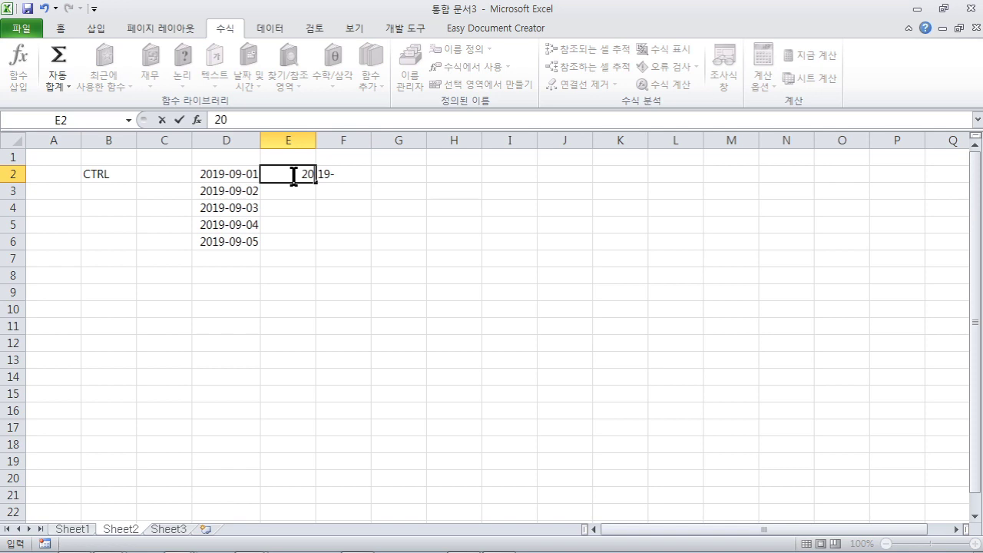
{"action": "type", "text": "19-09"}
{"action": "type", "text": "-0"}
{"action": "type", "text": "1"}
{"action": "left_click", "coordinate": [299, 204]}
{"action": "left_click", "coordinate": [298, 189]}
{"action": "type", "text": "201"}
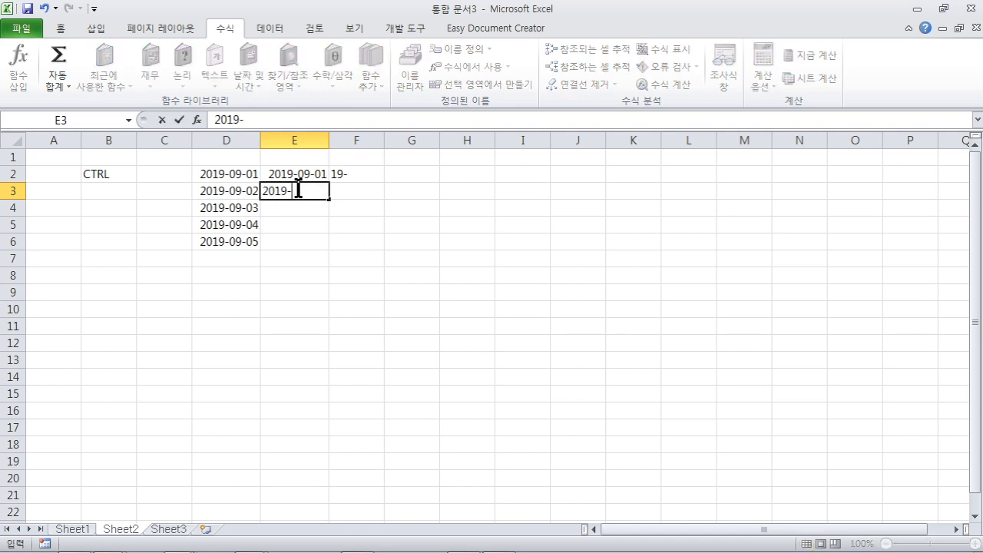
{"action": "type", "text": "0-01"}
{"action": "left_click", "coordinate": [317, 228]}
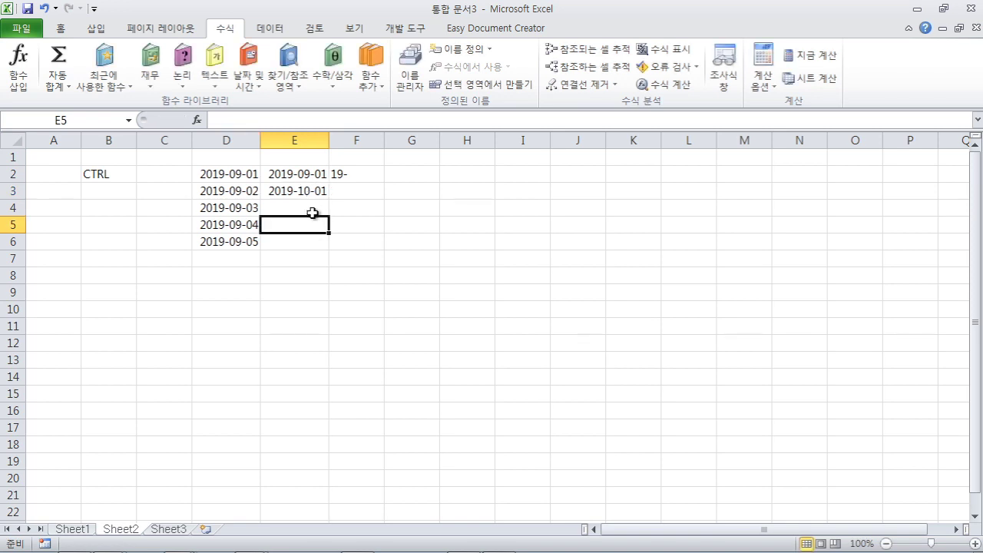
- Clear the stray 19- from F2 and fill E2:E3's monthly series down to 2020-01-01 in E6
{"action": "left_click", "coordinate": [346, 172]}
{"action": "key", "text": "Delete"}
{"action": "left_click_drag", "start_coordinate": [300, 172], "coordinate": [297, 191]}
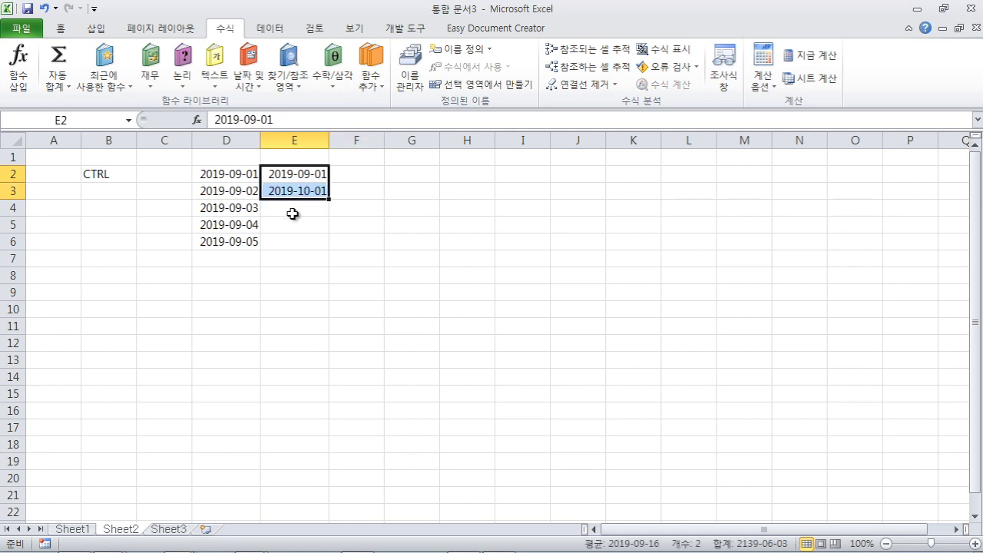
{"action": "left_click_drag", "start_coordinate": [330, 200], "coordinate": [328, 248]}
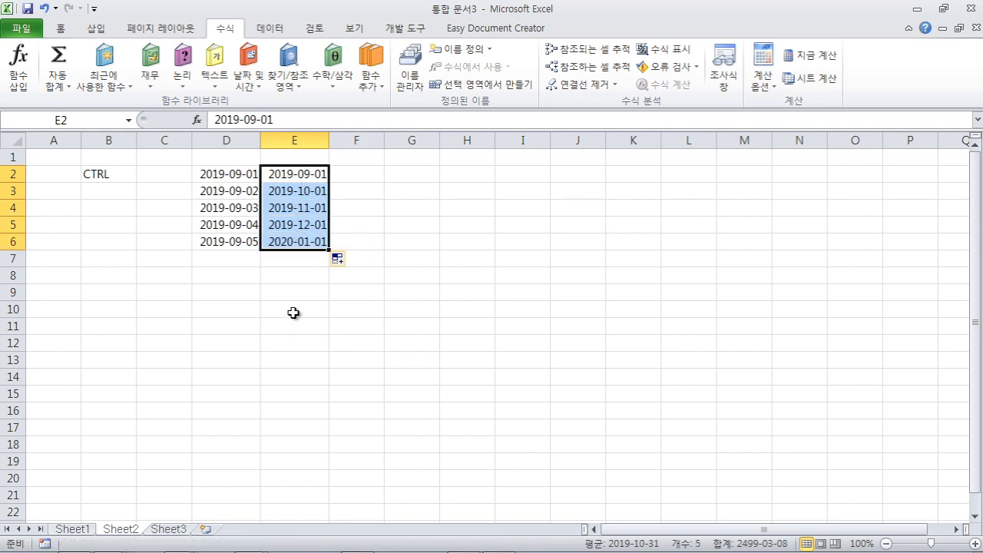
{"action": "left_click", "coordinate": [301, 296]}
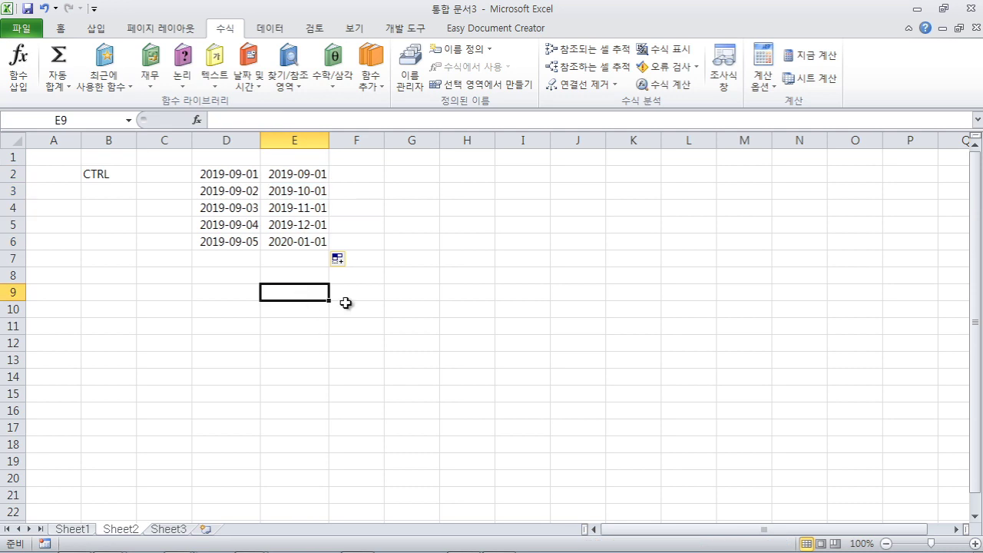
- Enter 5:03 in F2 and fill hourly times down to 9:03 in F6
{"action": "left_click", "coordinate": [366, 176]}
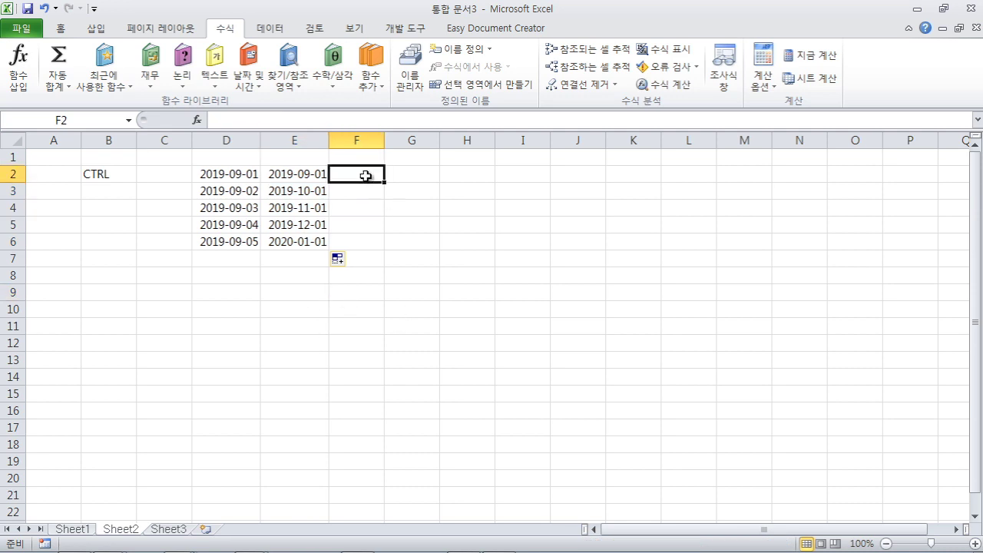
{"action": "type", "text": "5:03"}
{"action": "left_click", "coordinate": [358, 223]}
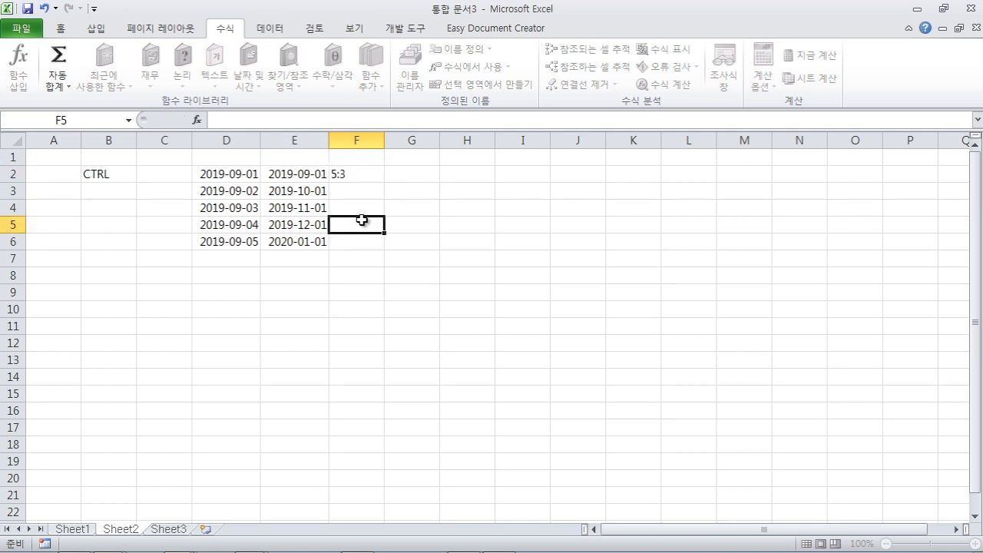
{"action": "left_click", "coordinate": [361, 173]}
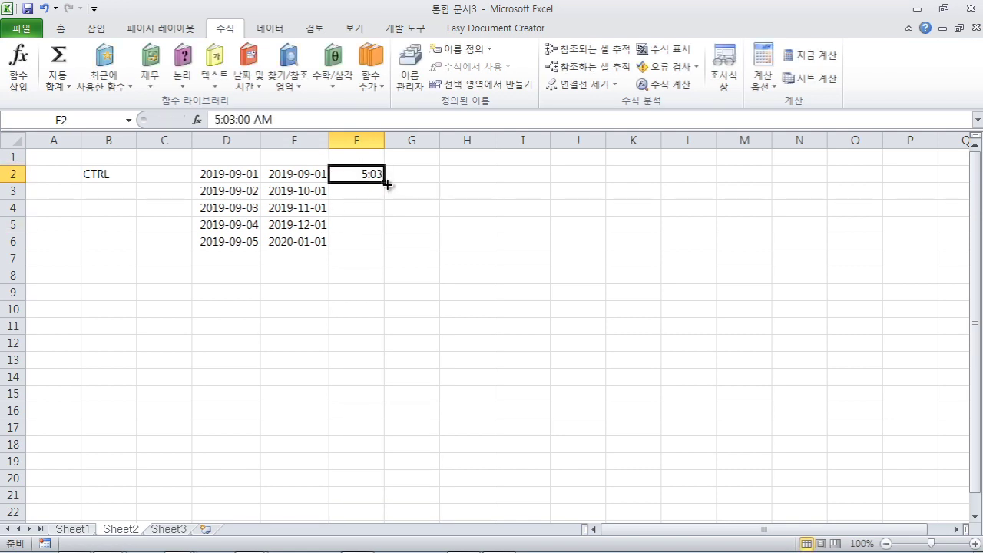
{"action": "left_click_drag", "start_coordinate": [386, 184], "coordinate": [375, 246]}
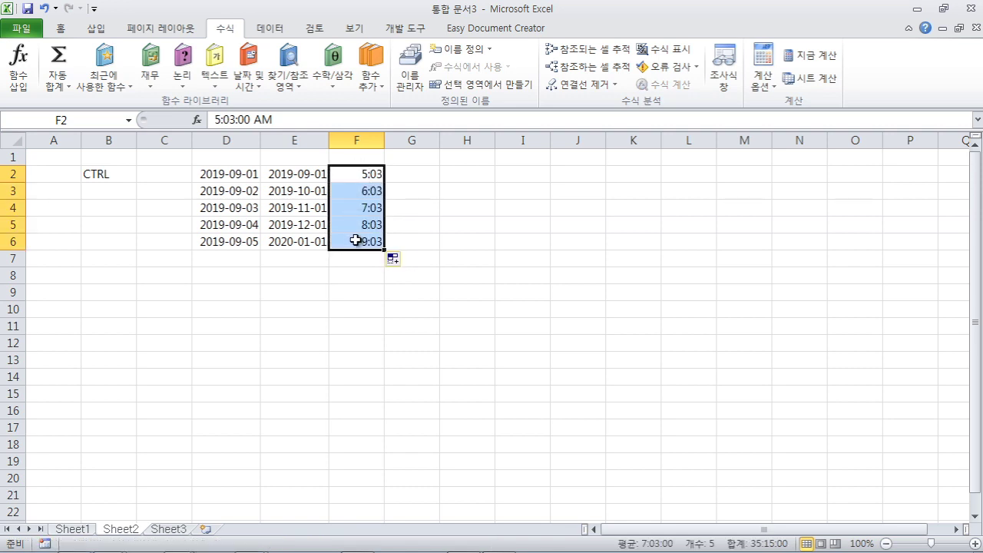
{"action": "left_click", "coordinate": [334, 289]}
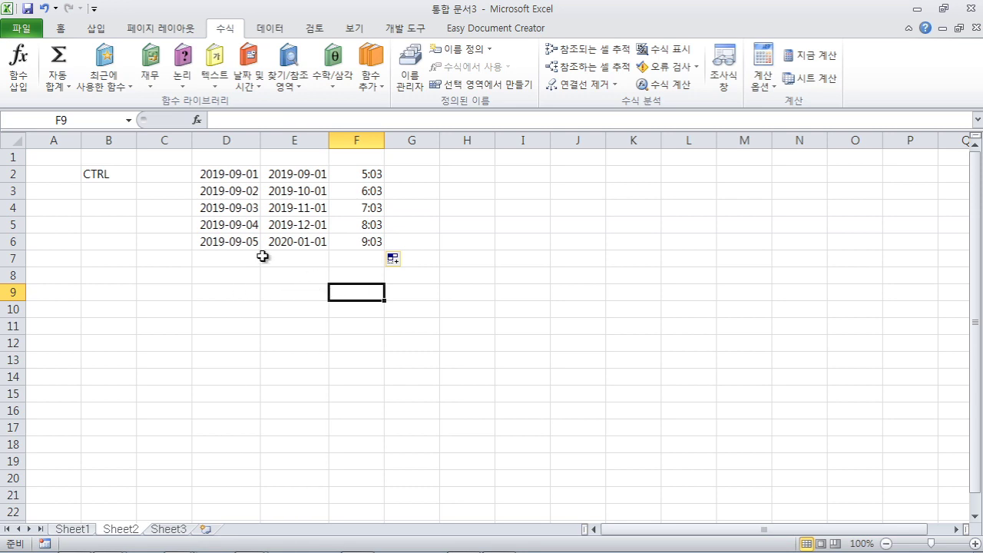
{"action": "left_click", "coordinate": [224, 174]}
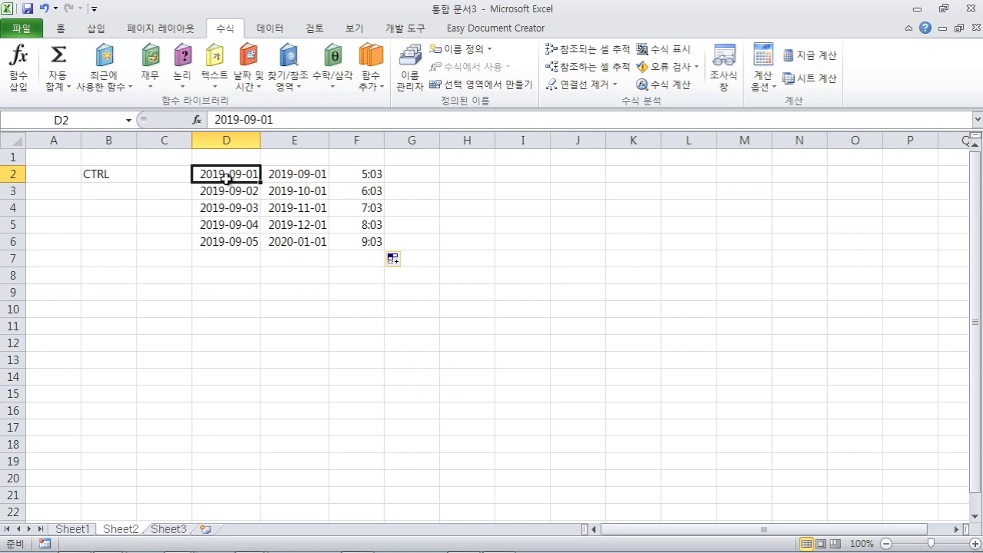
- Replace D2's date with 5, which still displays as the date 1900-01-05
{"action": "key", "text": "Delete"}
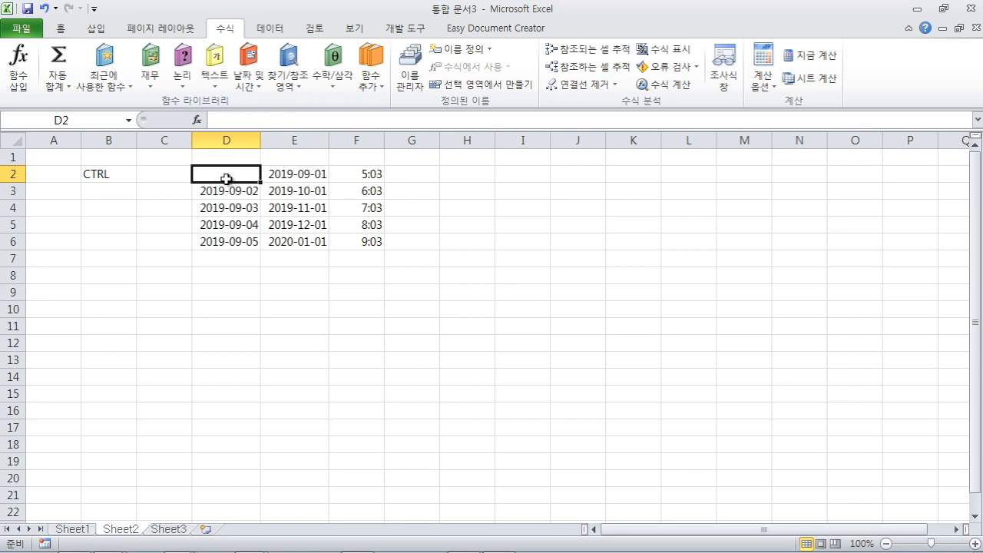
{"action": "type", "text": "5"}
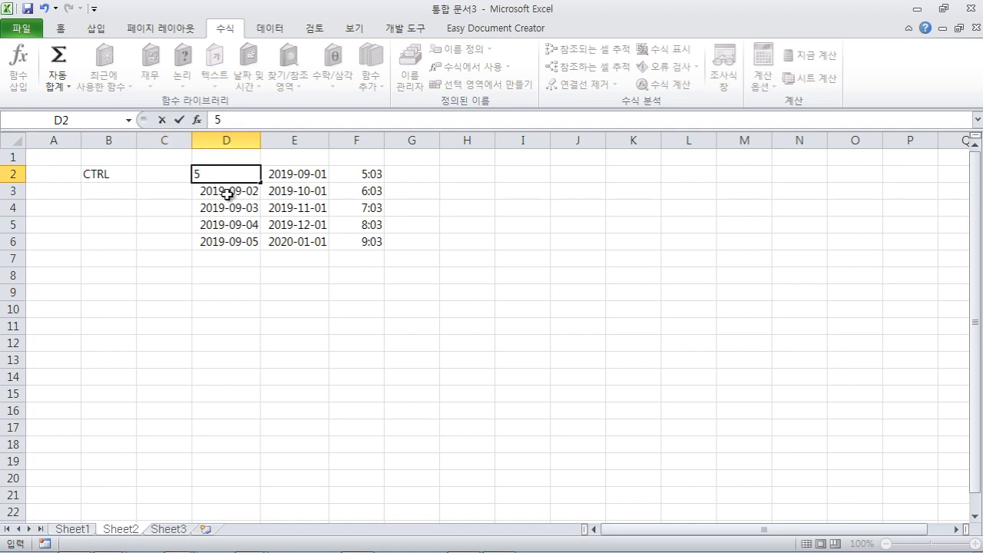
{"action": "key", "text": "Return"}
{"action": "left_click", "coordinate": [247, 177]}
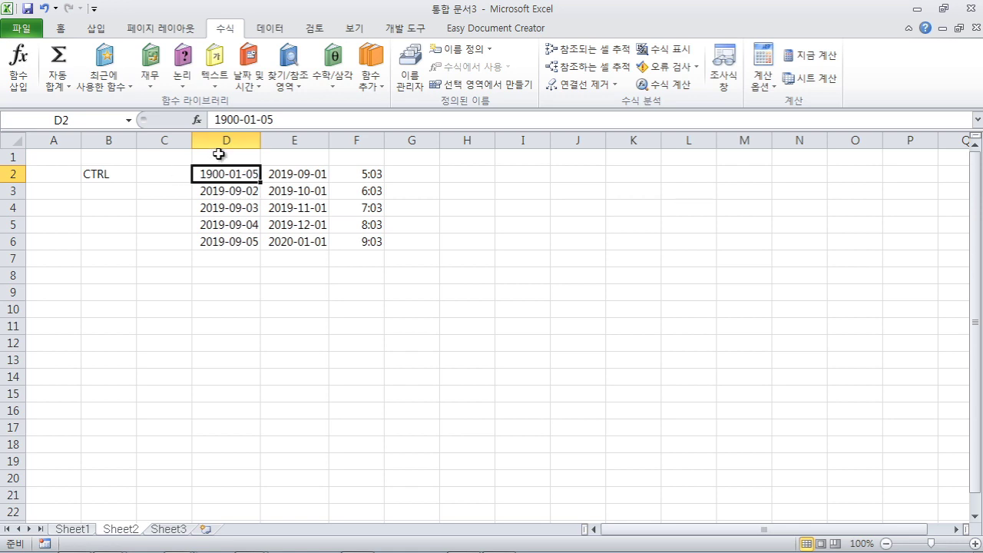
- Use Clear All on D2 and re-enter 5 so it shows as a plain number
{"action": "left_click", "coordinate": [59, 31]}
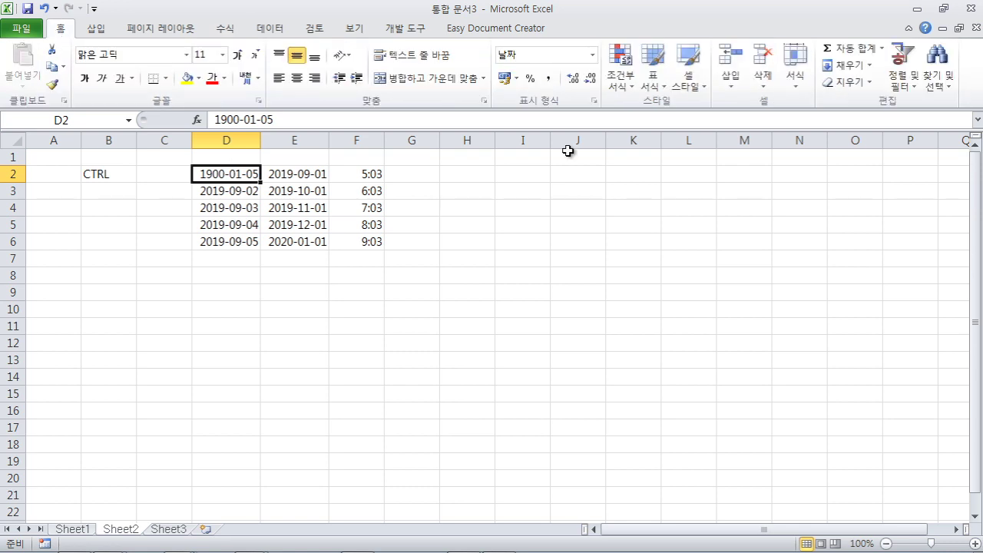
{"action": "left_click", "coordinate": [868, 81]}
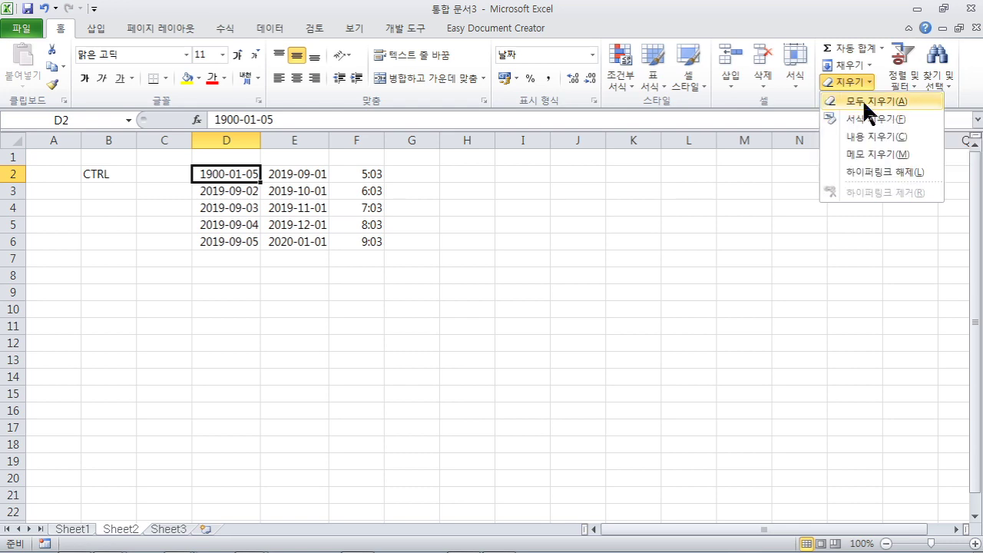
{"action": "left_click", "coordinate": [863, 99]}
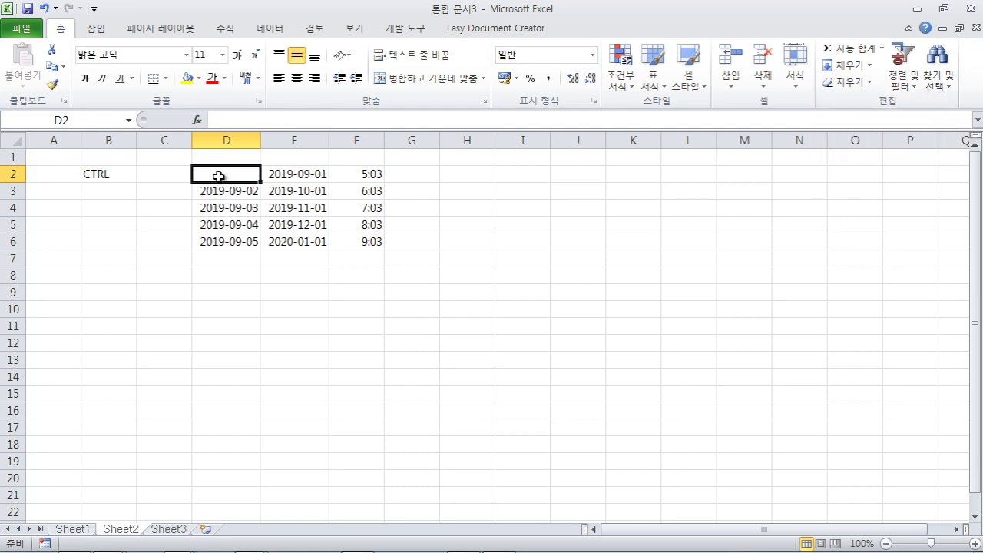
{"action": "type", "text": "5"}
{"action": "left_click", "coordinate": [235, 274]}
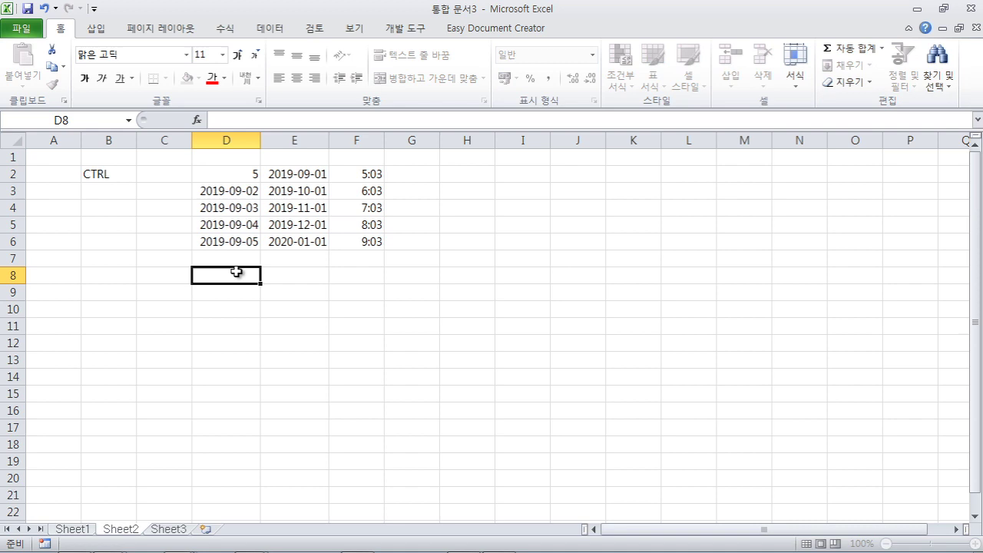
{"action": "left_click", "coordinate": [246, 177]}
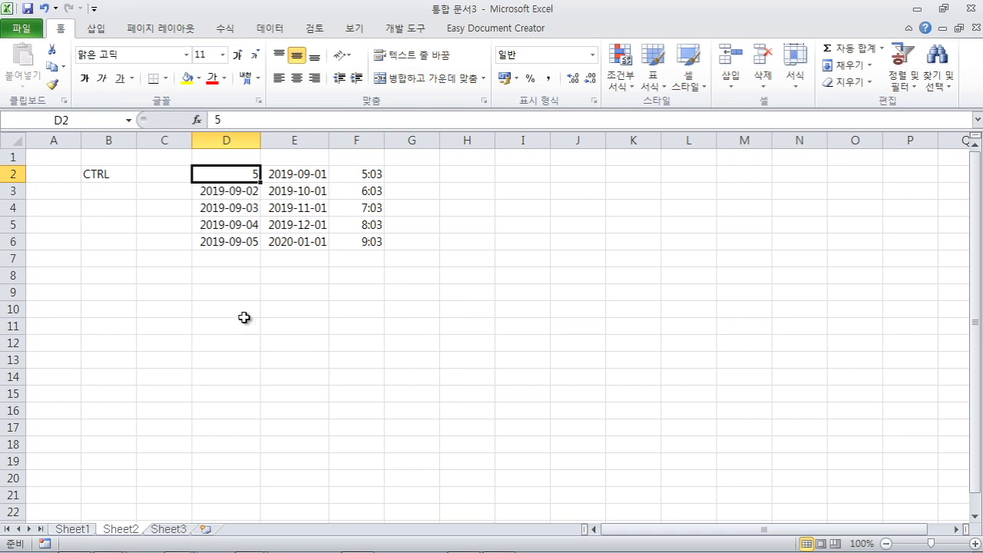
{"action": "left_click", "coordinate": [252, 276]}
{"action": "left_click_drag", "start_coordinate": [235, 274], "coordinate": [362, 370]}
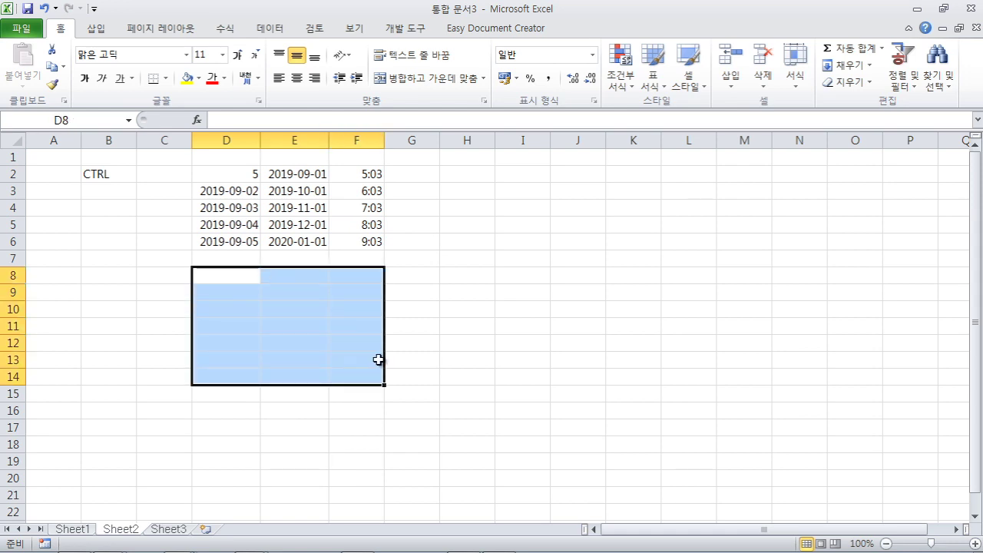
{"action": "left_click", "coordinate": [227, 174]}
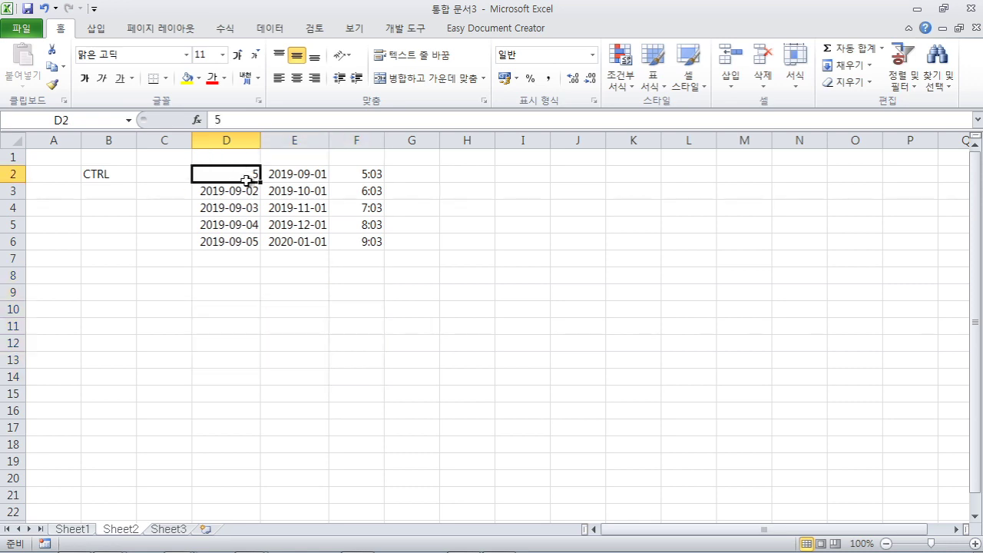
{"action": "left_click", "coordinate": [364, 245], "text": "shift"}
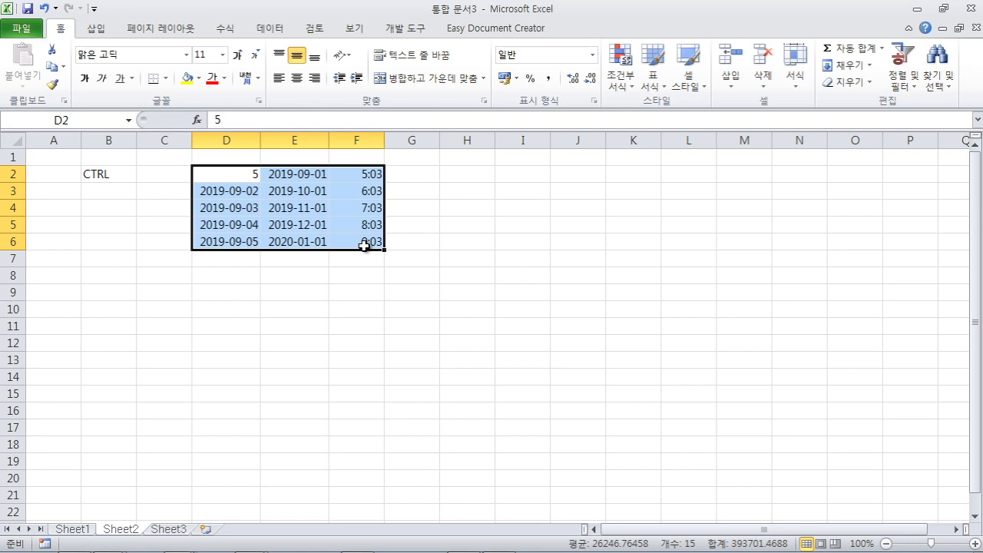
{"action": "left_click", "coordinate": [318, 330]}
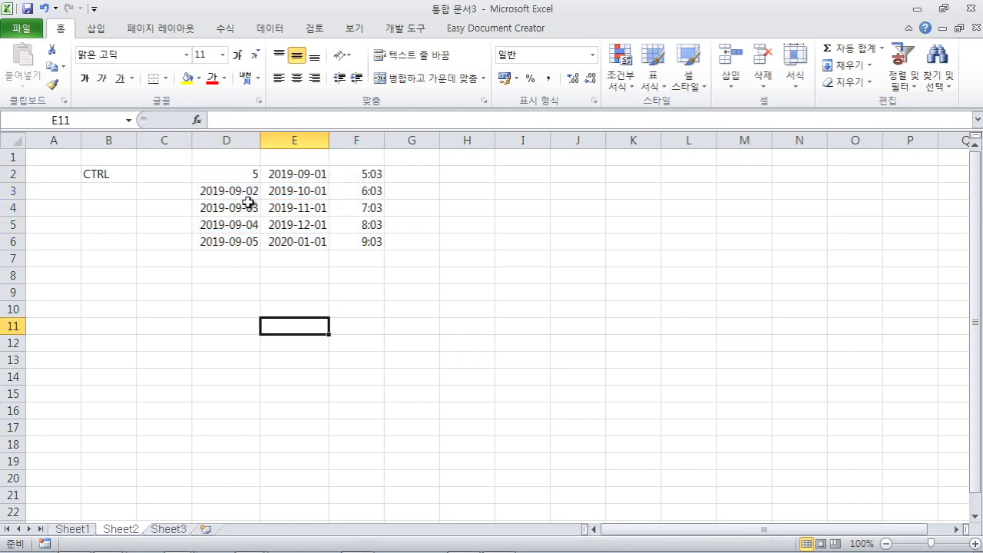
- Ctrl-select cells E2, D4, E5 and F3 and fill them yellow
{"action": "left_click", "coordinate": [297, 173]}
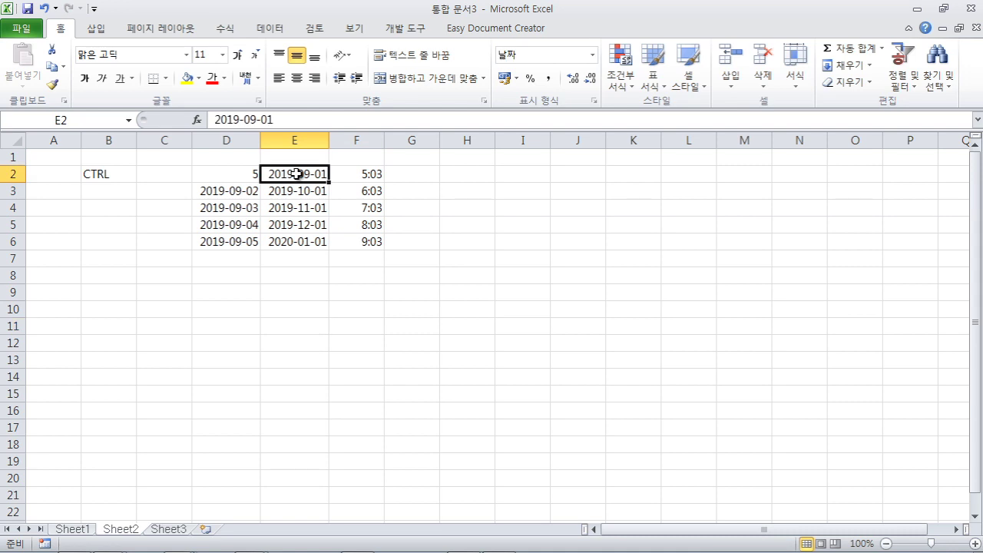
{"action": "left_click", "coordinate": [231, 207], "text": "ctrl"}
{"action": "left_click", "coordinate": [294, 225], "text": "ctrl"}
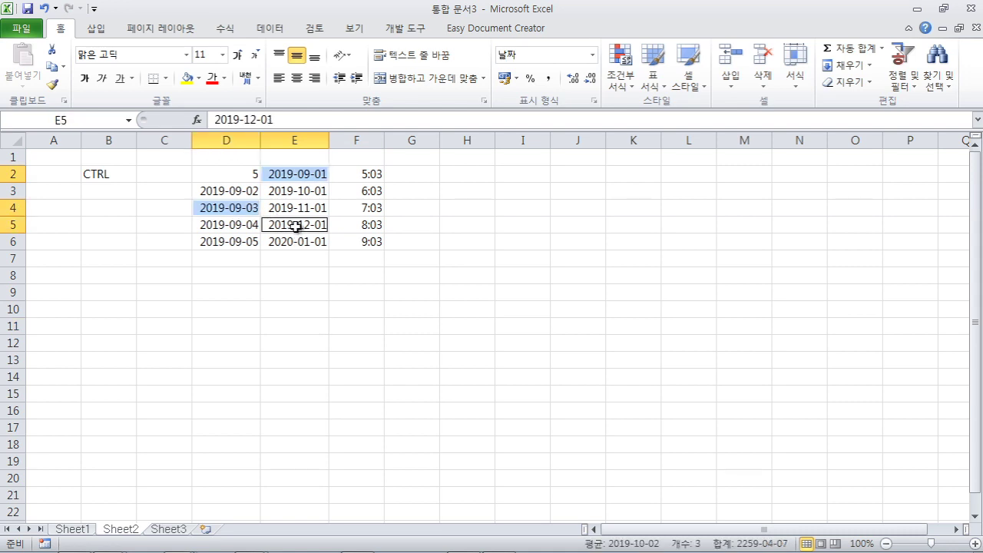
{"action": "left_click", "coordinate": [356, 191], "text": "ctrl"}
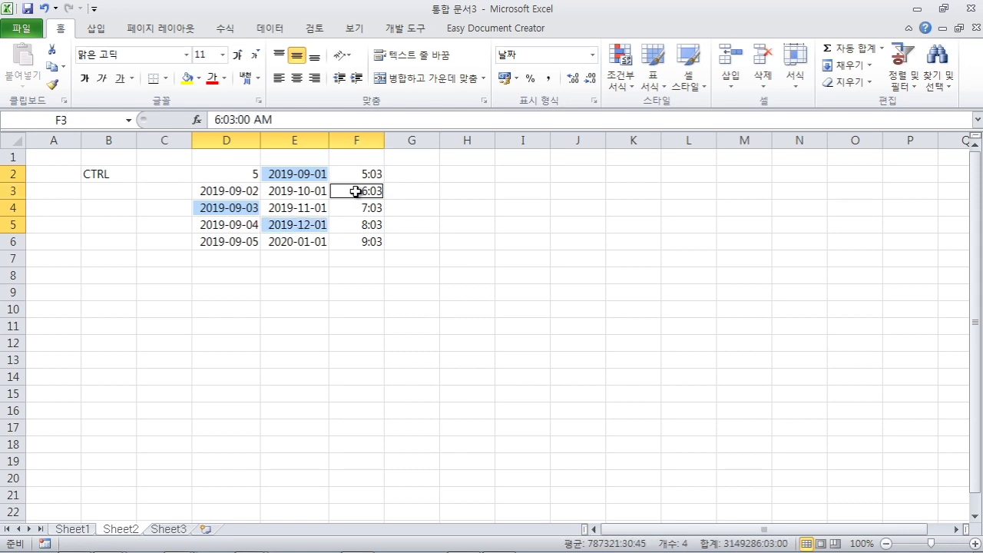
{"action": "left_click", "coordinate": [187, 77]}
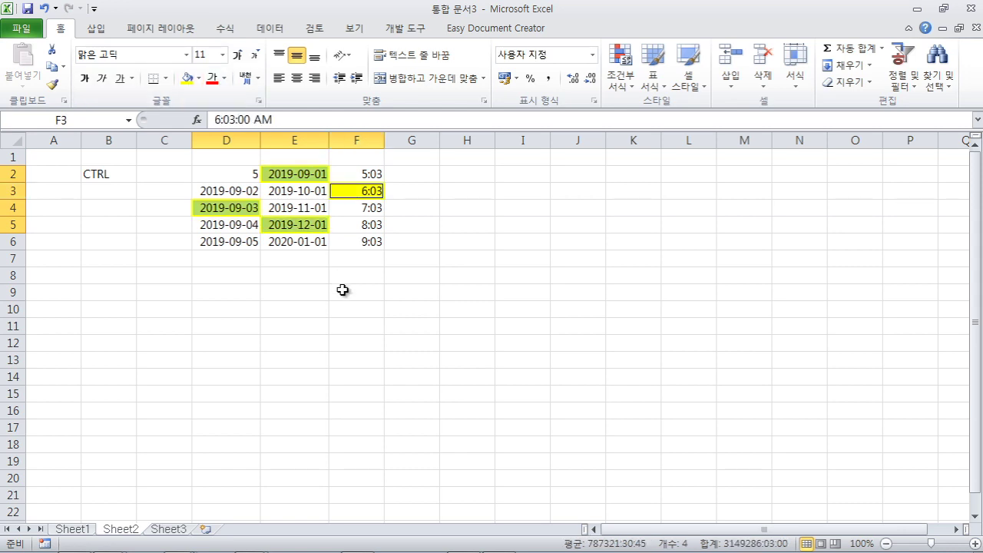
- Enter 1 in H2 and fill H2:H6 as the series 1–5 using Fill Series
{"action": "left_click", "coordinate": [357, 326]}
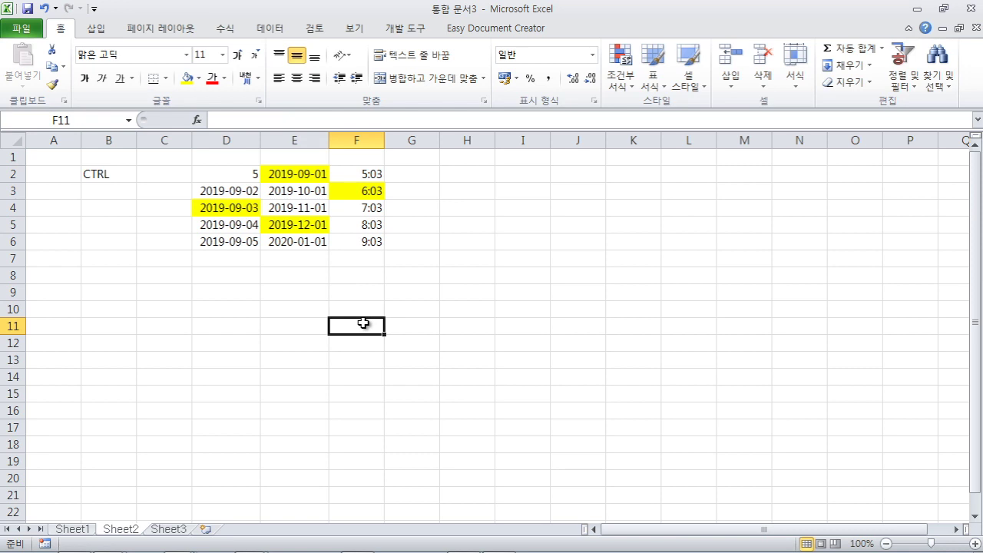
{"action": "left_click", "coordinate": [522, 293]}
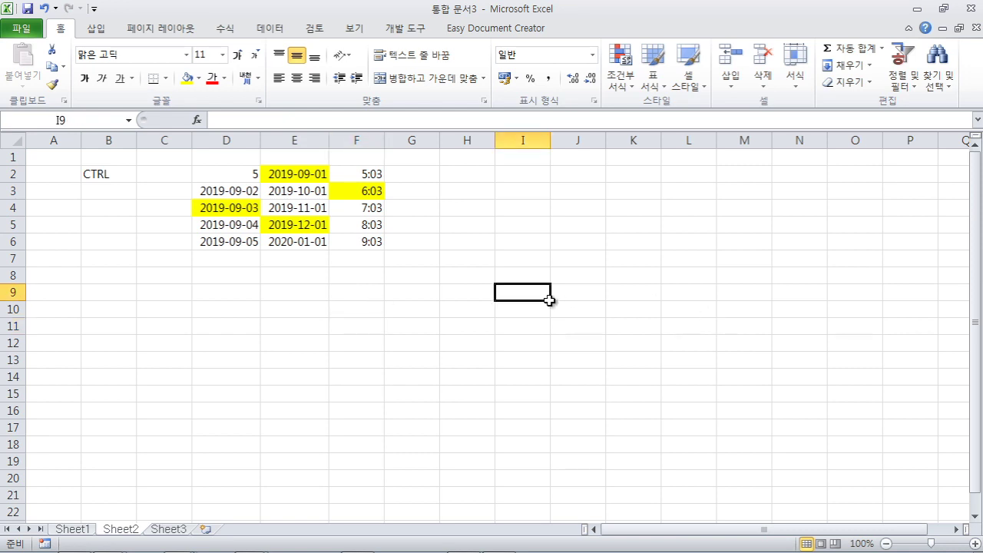
{"action": "left_click", "coordinate": [465, 175]}
{"action": "type", "text": "1"}
{"action": "left_click", "coordinate": [463, 201]}
{"action": "left_click", "coordinate": [483, 178]}
{"action": "left_click_drag", "start_coordinate": [497, 185], "coordinate": [496, 244]}
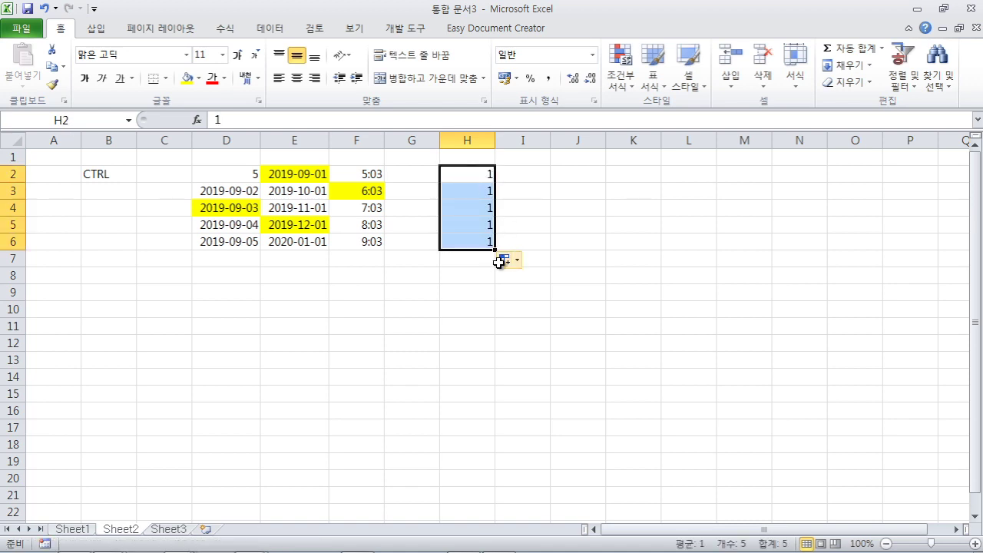
{"action": "left_click", "coordinate": [510, 259]}
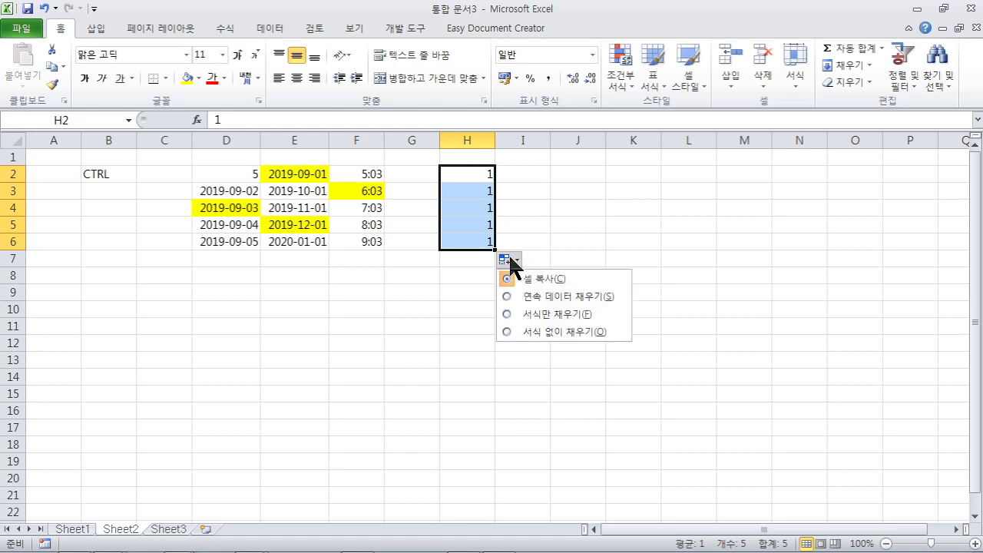
{"action": "left_click", "coordinate": [556, 298]}
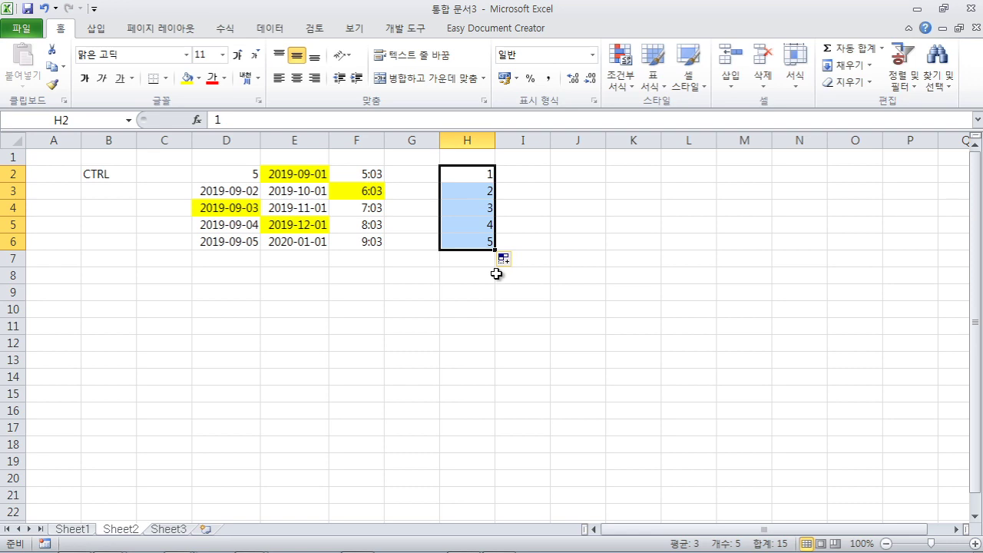
- Enter 1 in I2 and Ctrl+drag to fill I2:I6 with 1–5
{"action": "left_click", "coordinate": [532, 174]}
{"action": "type", "text": "1"}
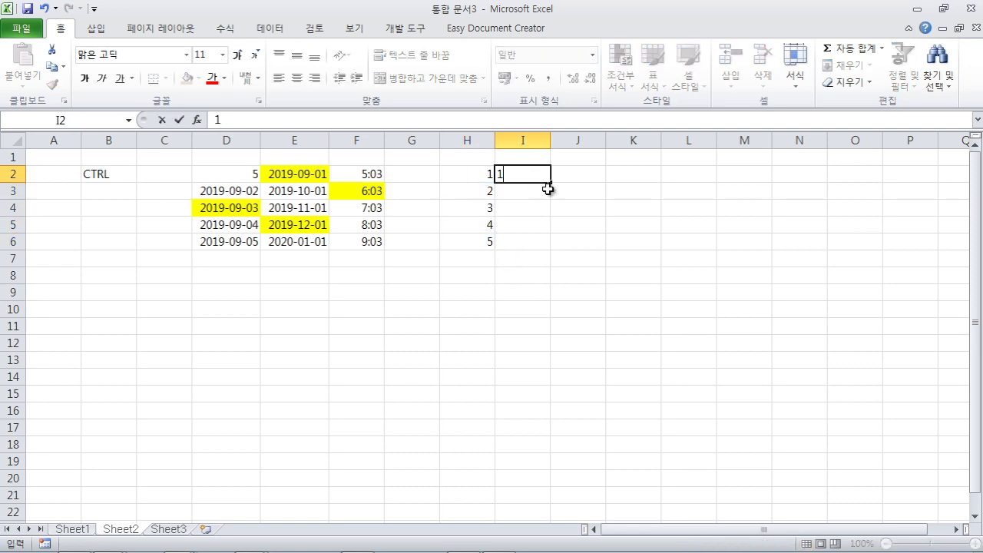
{"action": "left_click_drag", "start_coordinate": [552, 184], "coordinate": [548, 246]}
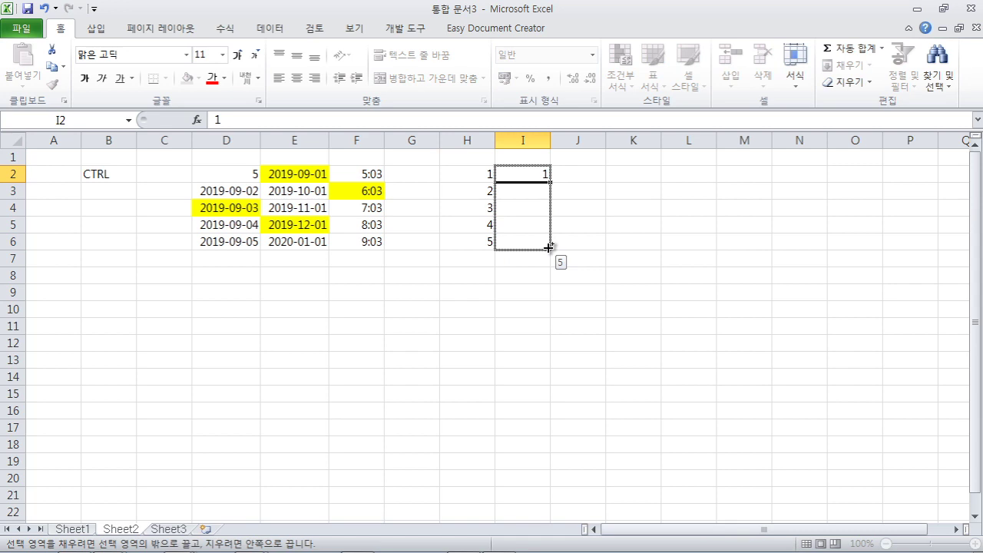
{"action": "left_click_drag", "start_coordinate": [548, 247], "coordinate": [550, 249]}
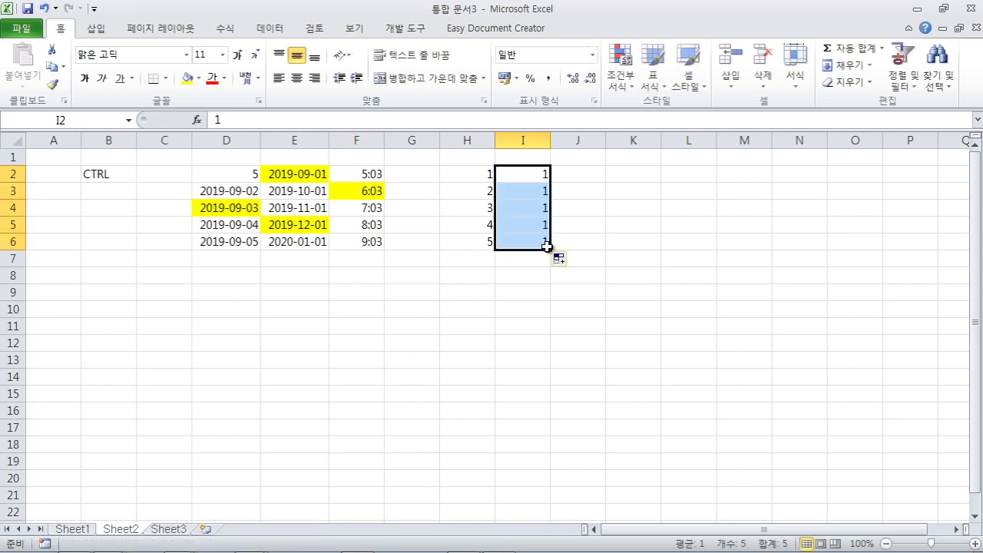
{"action": "left_click", "coordinate": [543, 174]}
{"action": "left_click_drag", "start_coordinate": [548, 177], "coordinate": [553, 252]}
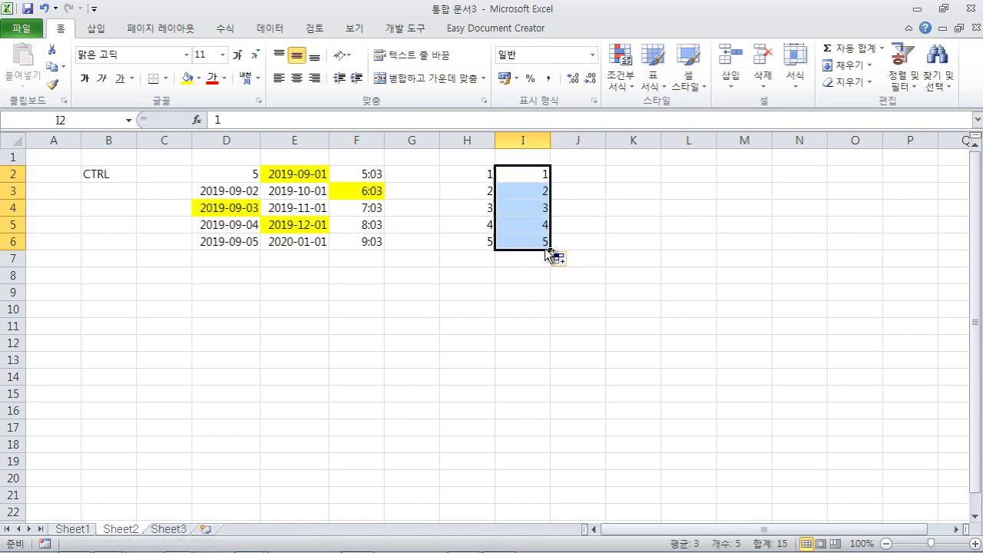
{"action": "left_click", "coordinate": [595, 209]}
- Enter 월 in J2 and autofill the weekdays 월 through 금 down to J6
{"action": "left_click", "coordinate": [595, 176]}
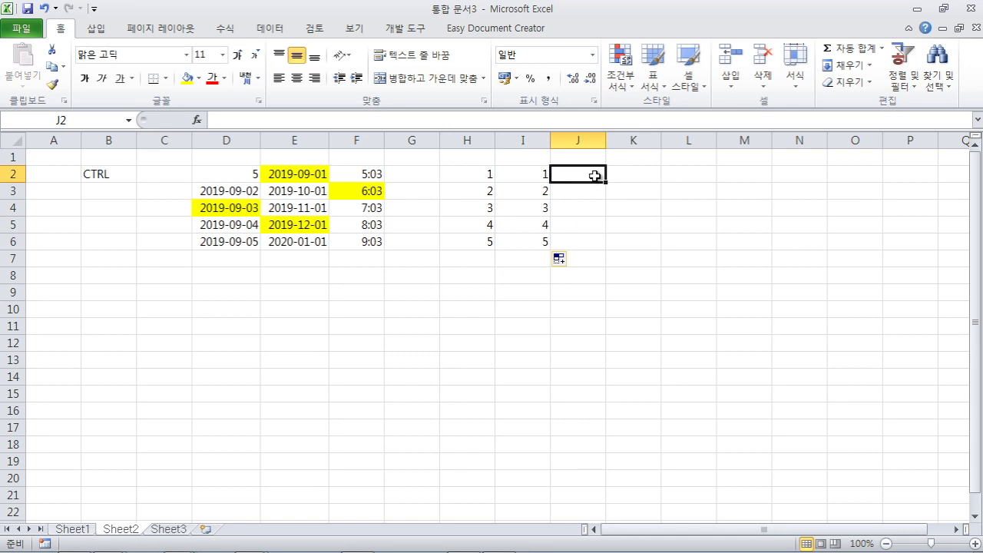
{"action": "type", "text": "DNJ"}
{"action": "key", "text": "BackSpace"}
{"action": "key", "text": "BackSpace"}
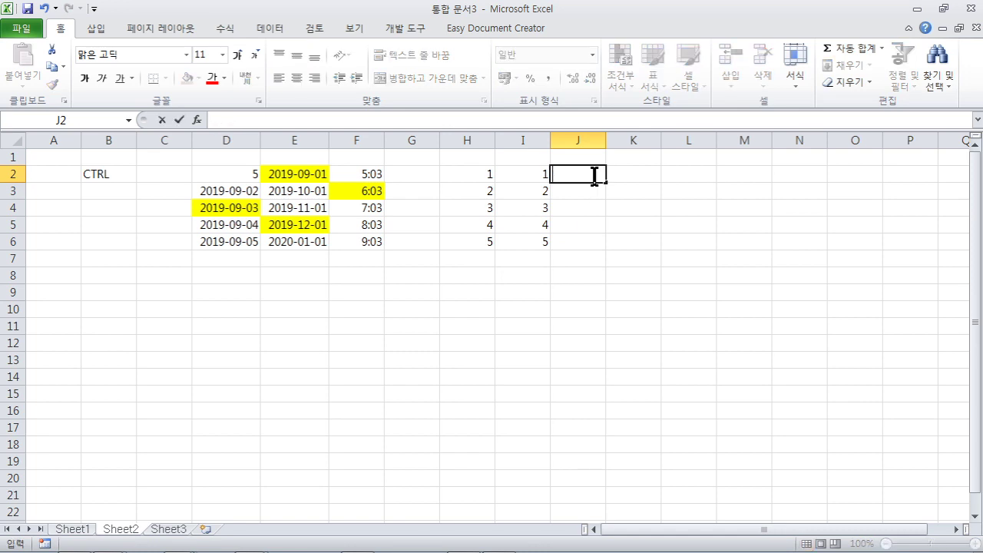
{"action": "type", "text": "우"}
{"action": "left_click_drag", "start_coordinate": [609, 184], "coordinate": [604, 248]}
{"action": "left_click", "coordinate": [645, 221]}
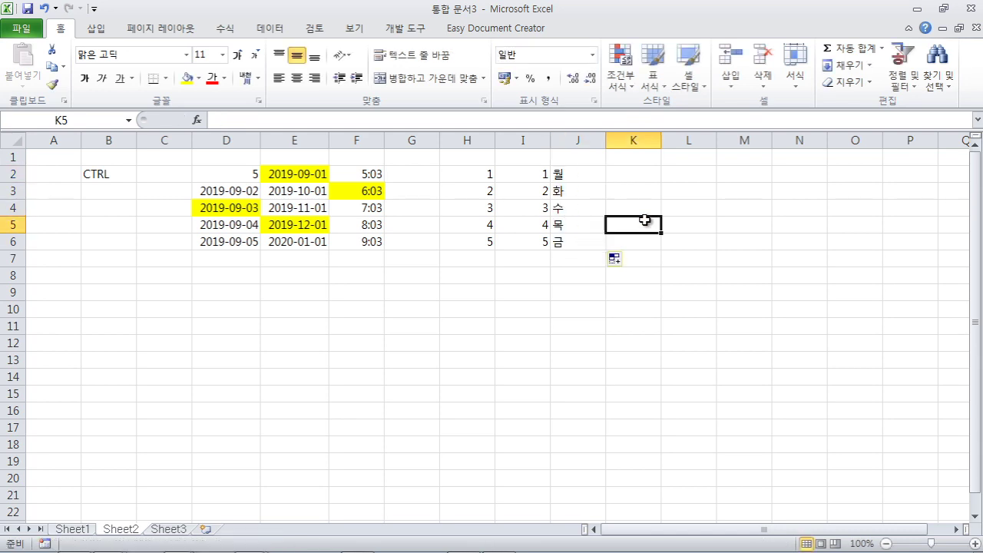
{"action": "left_click", "coordinate": [644, 179]}
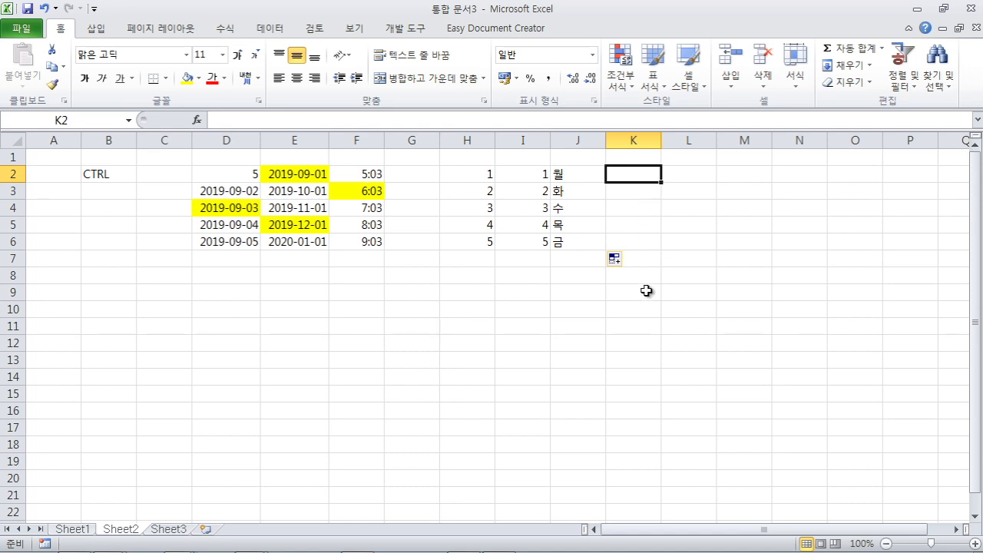
- Enter 사장 in K2 and copy it down through K6
{"action": "type", "text": "사장"}
{"action": "key", "text": "Return"}
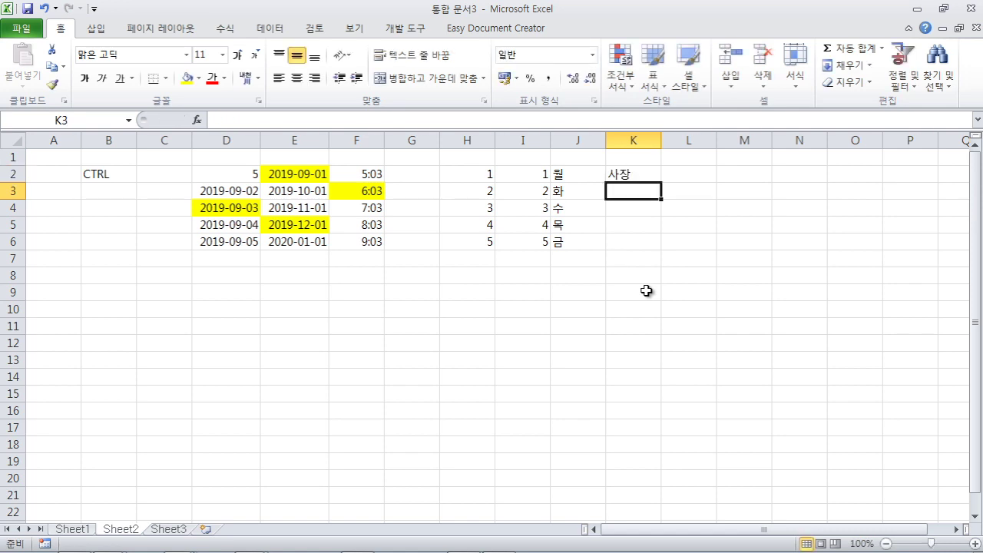
{"action": "right_click", "coordinate": [646, 291]}
{"action": "left_click", "coordinate": [638, 174]}
{"action": "left_click_drag", "start_coordinate": [659, 182], "coordinate": [656, 251]}
{"action": "left_click", "coordinate": [625, 300]}
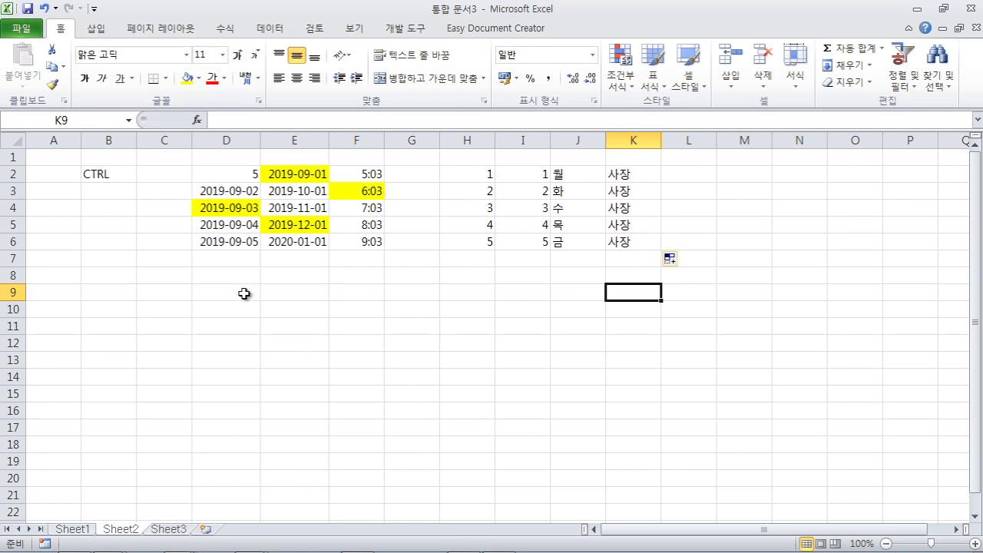
- Go to Excel Options > Advanced and open the Edit Custom Lists dialog
{"action": "left_click", "coordinate": [20, 31]}
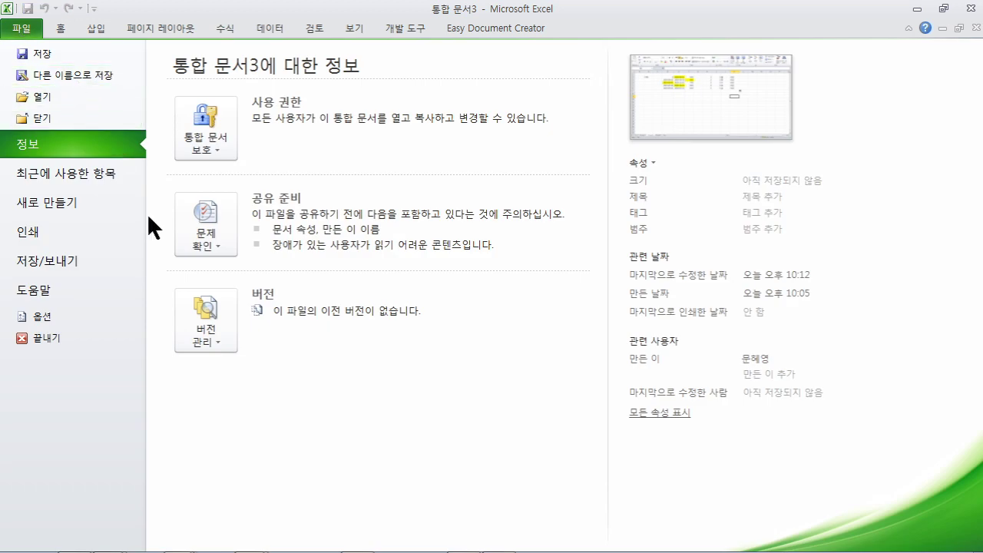
{"action": "left_click", "coordinate": [44, 316]}
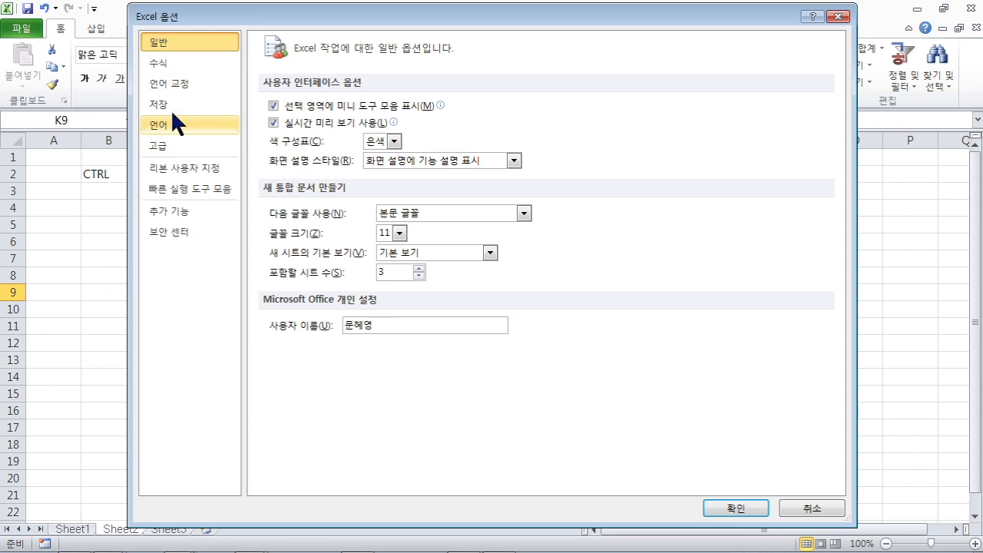
{"action": "left_click", "coordinate": [152, 146]}
{"action": "left_click_drag", "start_coordinate": [838, 89], "coordinate": [840, 456]}
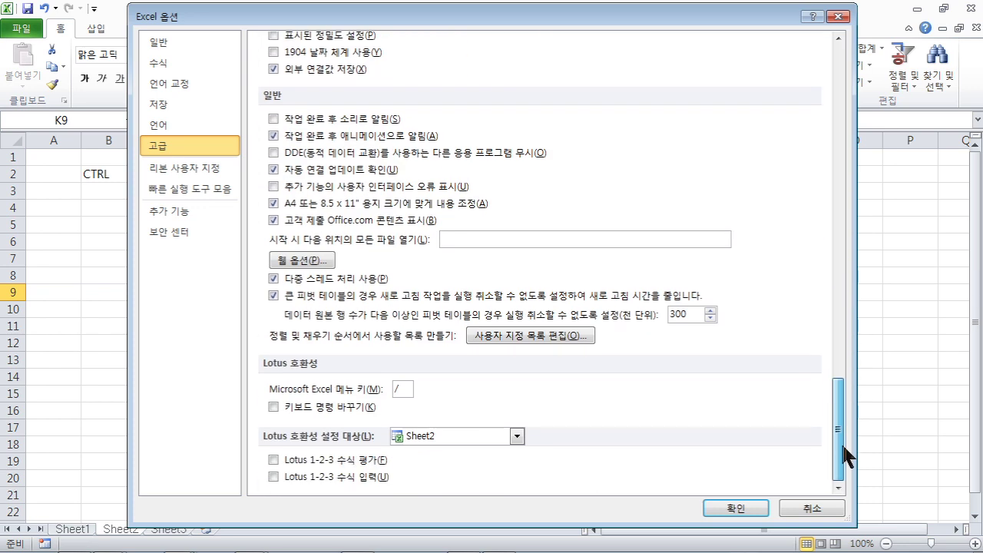
{"action": "left_click", "coordinate": [499, 335]}
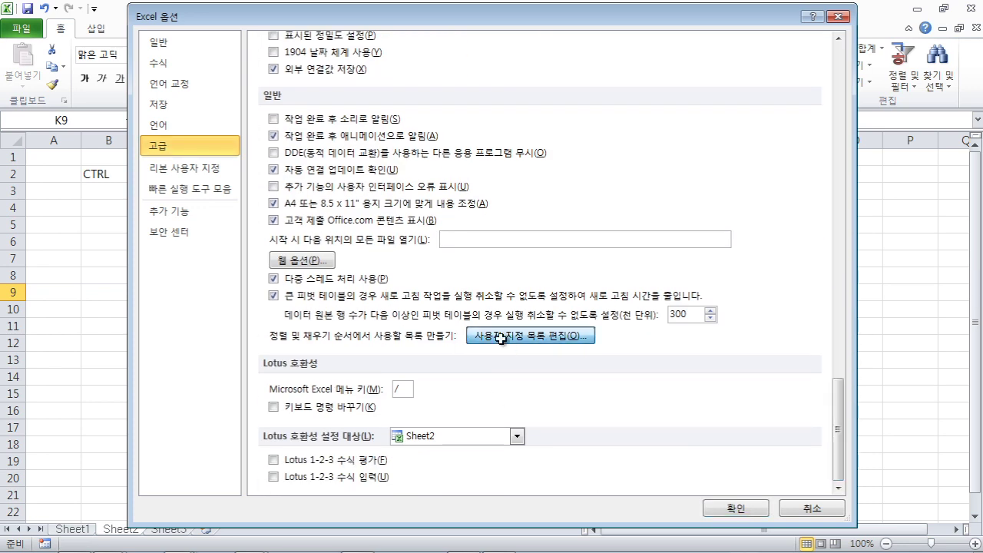
- Add the custom list 사장, 부장, 과장, 대리, 사원 and close Options
{"action": "left_click", "coordinate": [367, 223]}
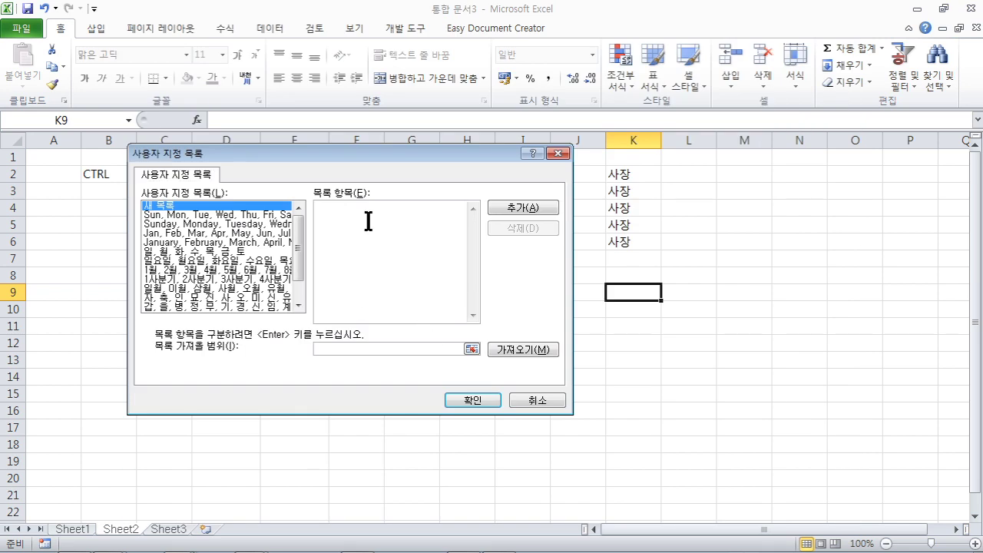
{"action": "type", "text": "사장"}
{"action": "key", "text": "Return"}
{"action": "type", "text": "부사"}
{"action": "key", "text": "Return"}
{"action": "type", "text": "과장"}
{"action": "key", "text": "Return"}
{"action": "type", "text": "대리"}
{"action": "key", "text": "Return"}
{"action": "type", "text": "사원"}
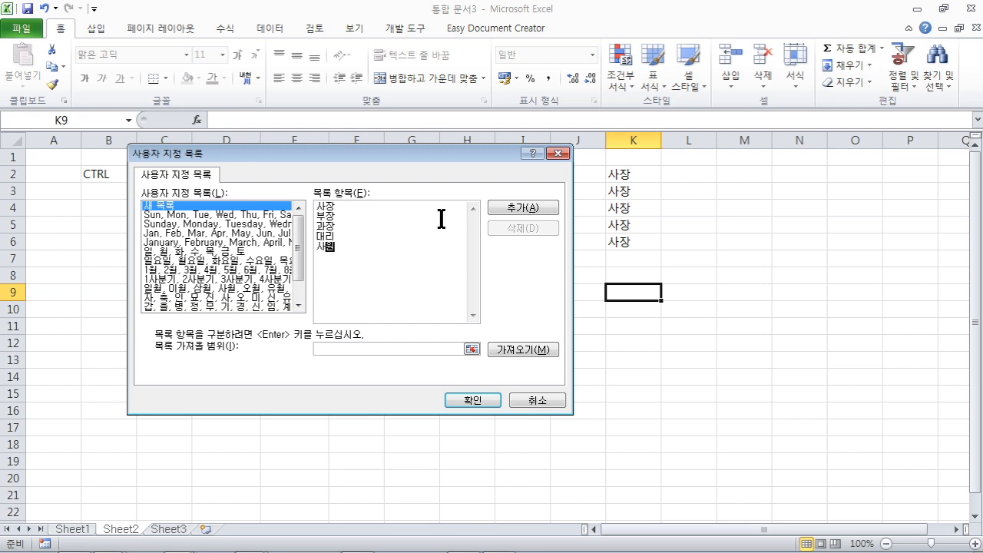
{"action": "left_click", "coordinate": [526, 209]}
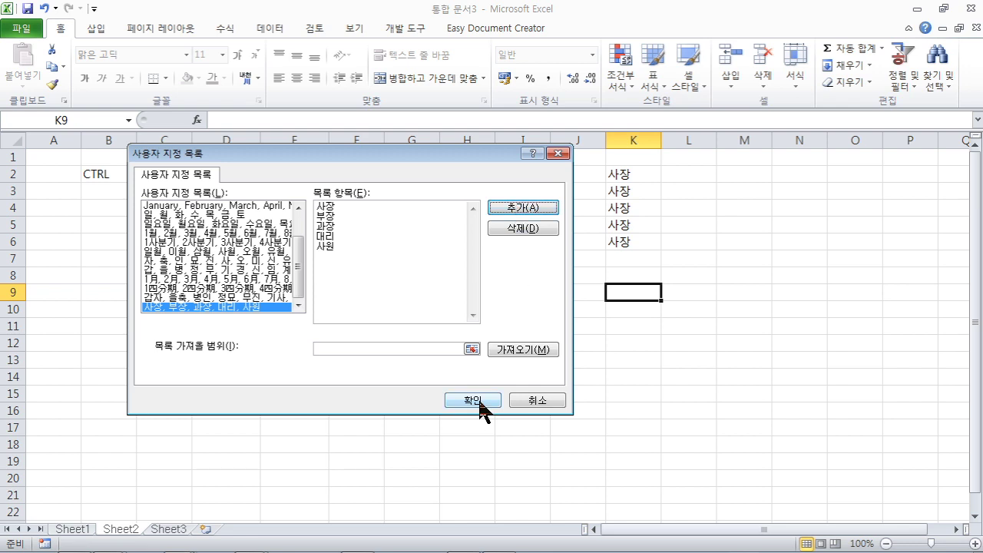
{"action": "left_click", "coordinate": [480, 401]}
{"action": "left_click", "coordinate": [750, 513]}
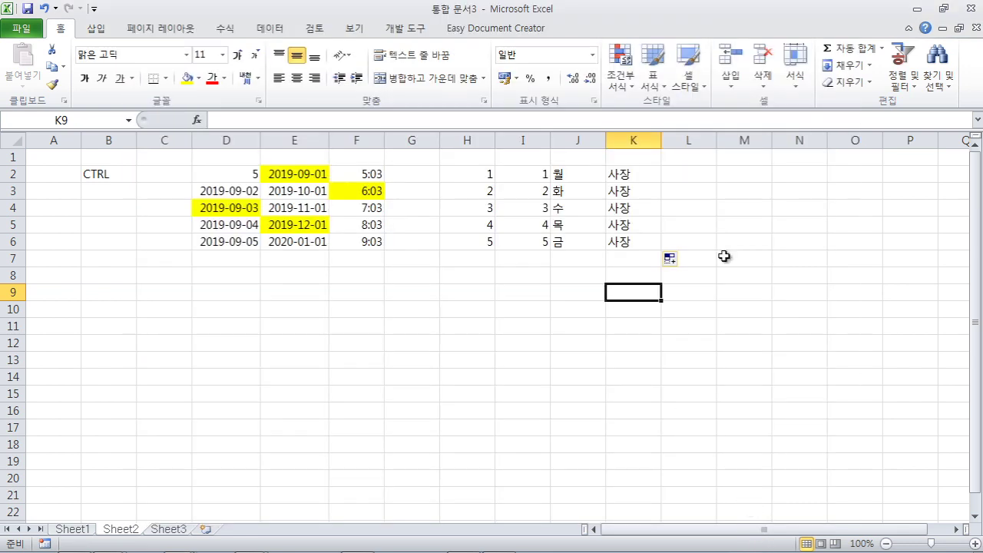
- Enter 사장 in L2 and autofill the rank sequence down to L6
{"action": "left_click", "coordinate": [683, 174]}
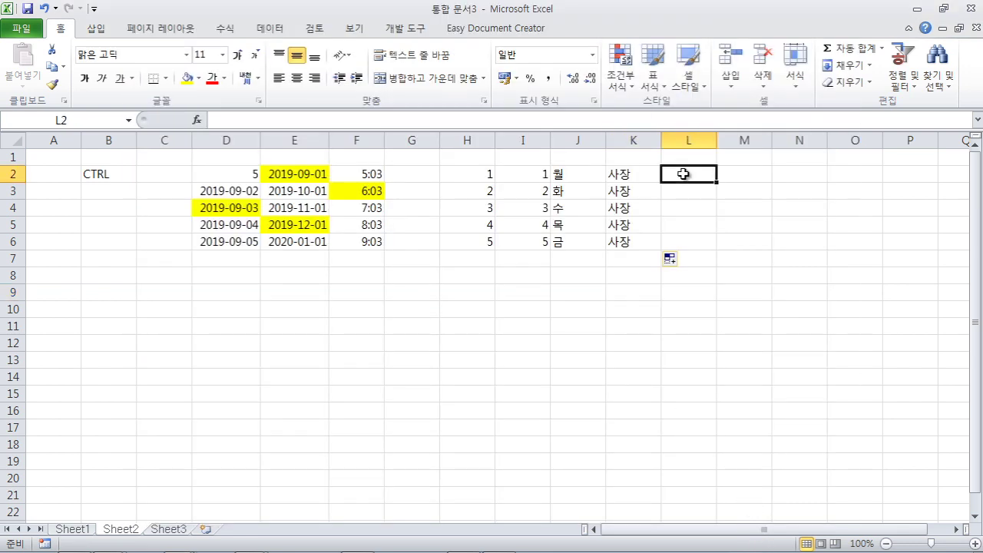
{"action": "type", "text": "사장"}
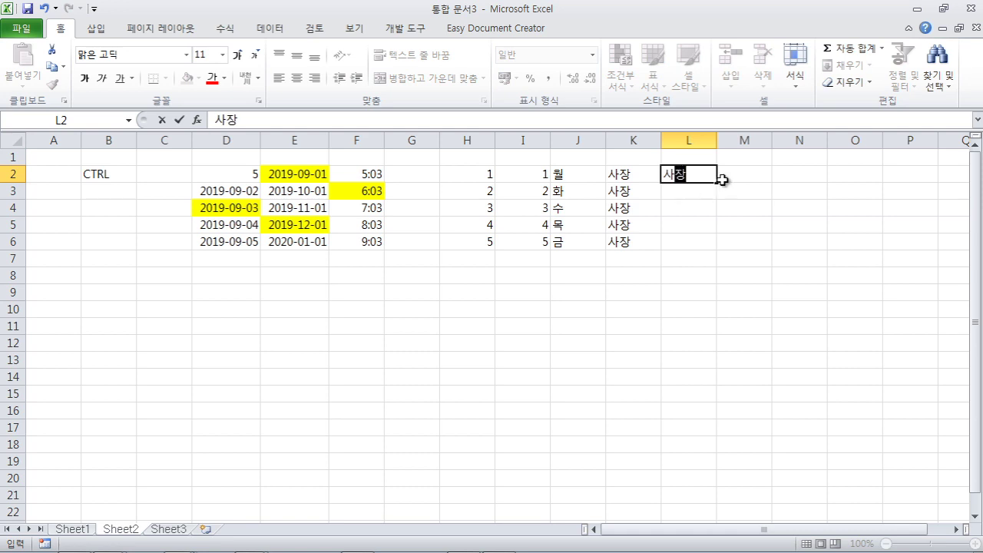
{"action": "left_click_drag", "start_coordinate": [715, 184], "coordinate": [717, 250]}
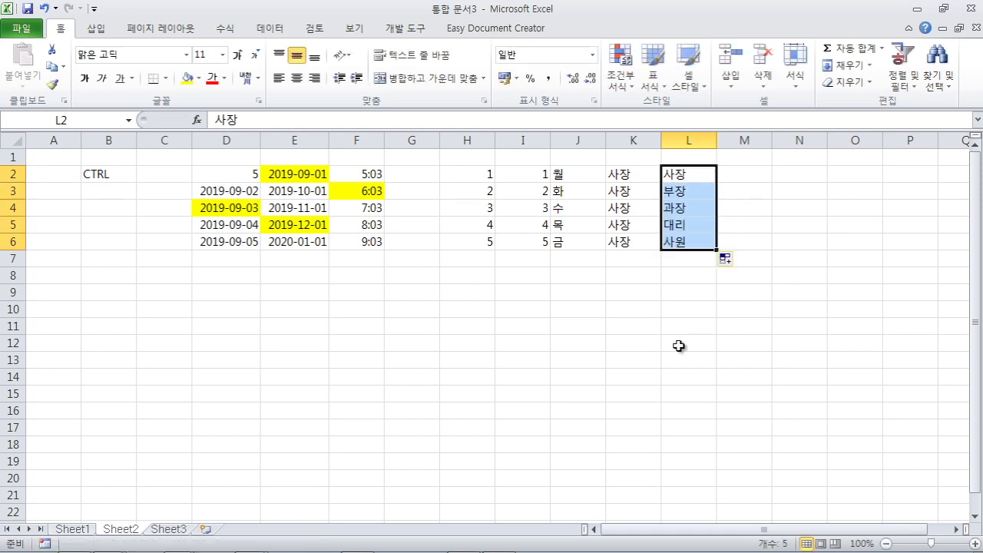
{"action": "left_click", "coordinate": [691, 310]}
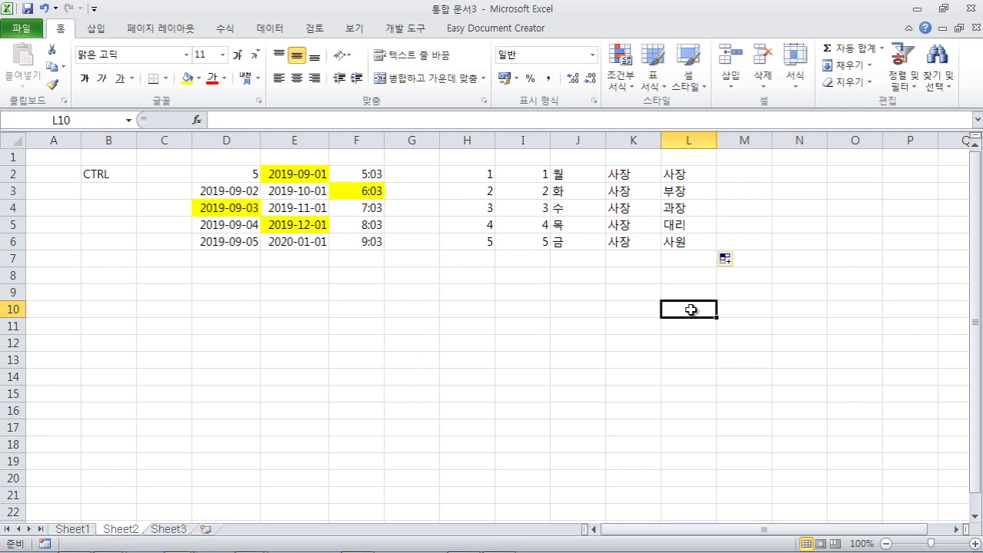
{"action": "left_click", "coordinate": [380, 360]}
{"action": "left_click_drag", "start_coordinate": [222, 292], "coordinate": [423, 324]}
{"action": "left_click_drag", "start_coordinate": [238, 180], "coordinate": [339, 240]}
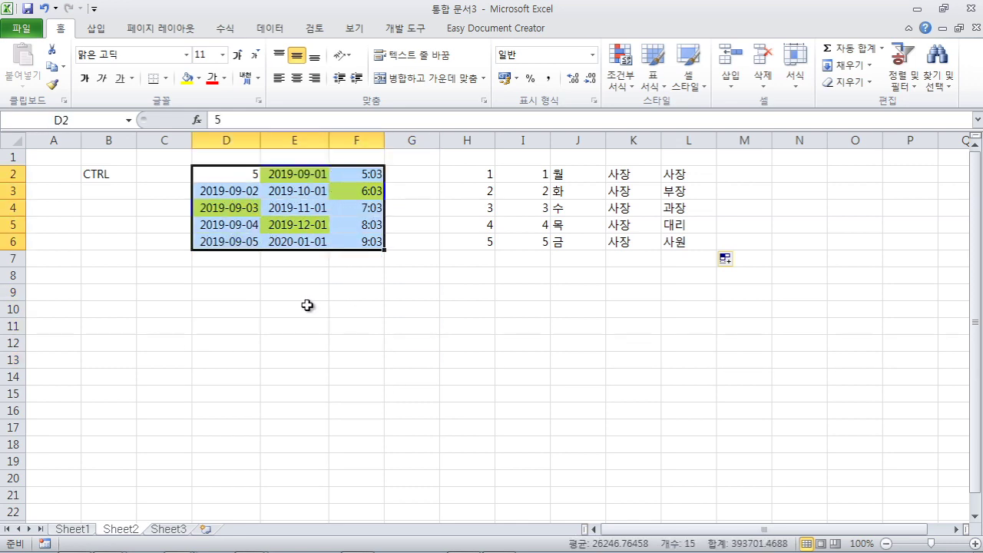
{"action": "left_click", "coordinate": [303, 308]}
{"action": "left_click", "coordinate": [218, 175]}
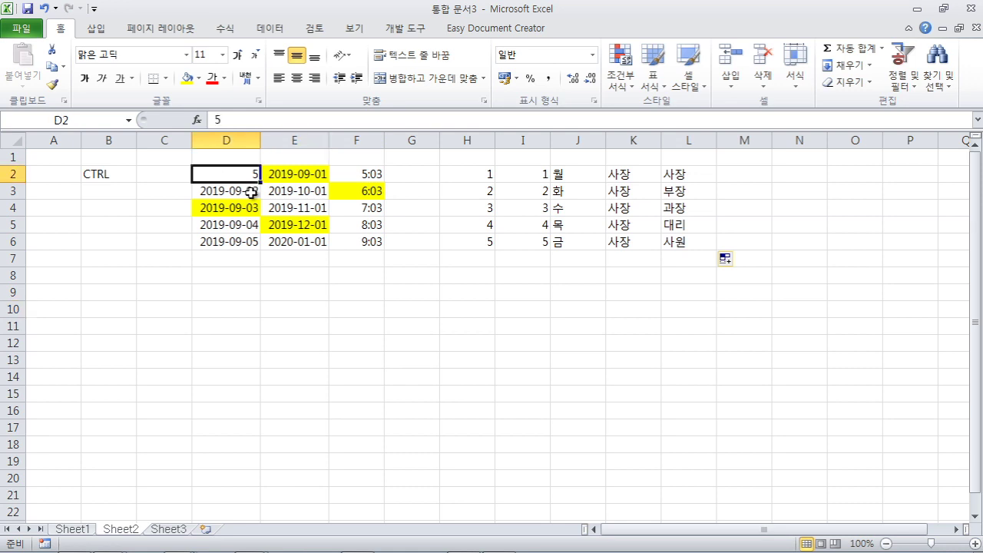
{"action": "left_click", "coordinate": [369, 243], "text": "shift"}
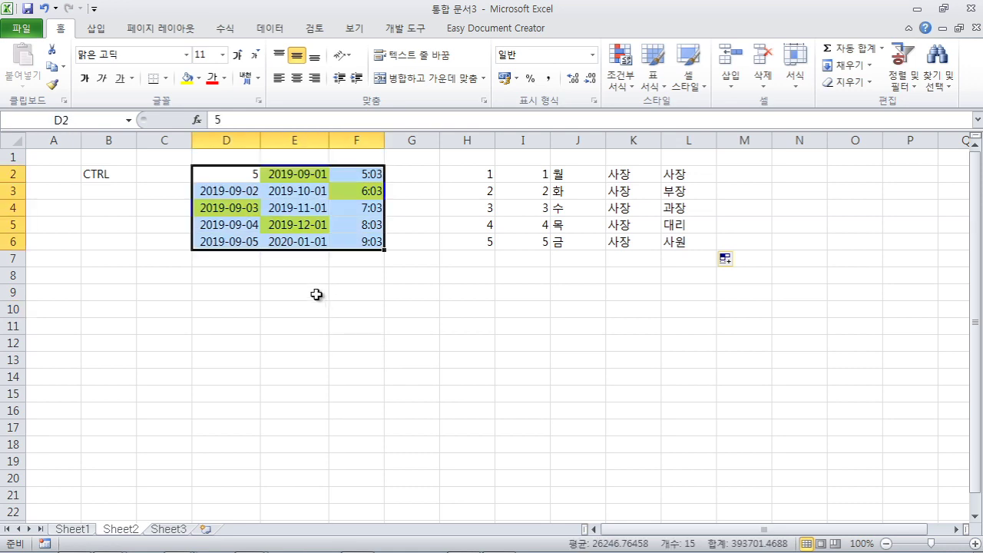
{"action": "left_click", "coordinate": [317, 295]}
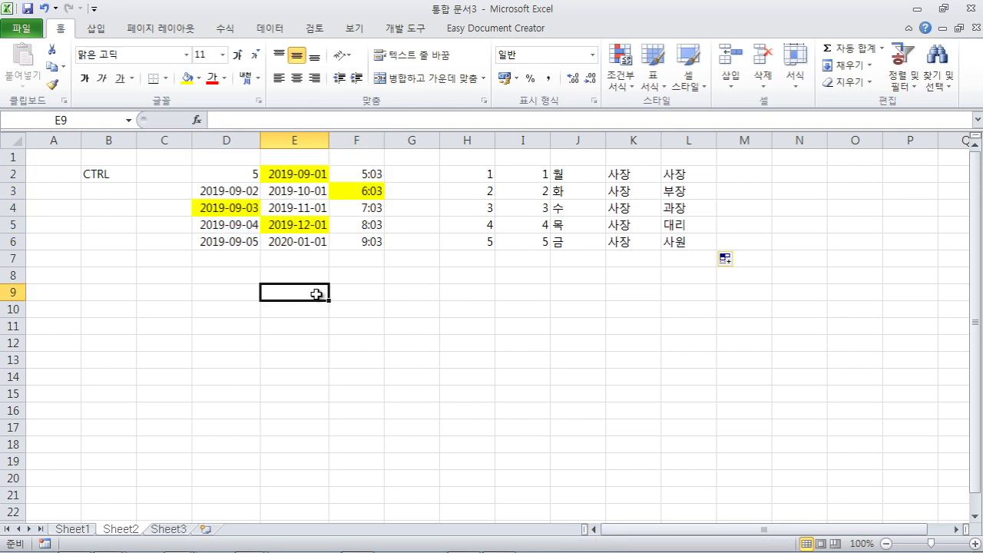
{"action": "left_click", "coordinate": [224, 176]}
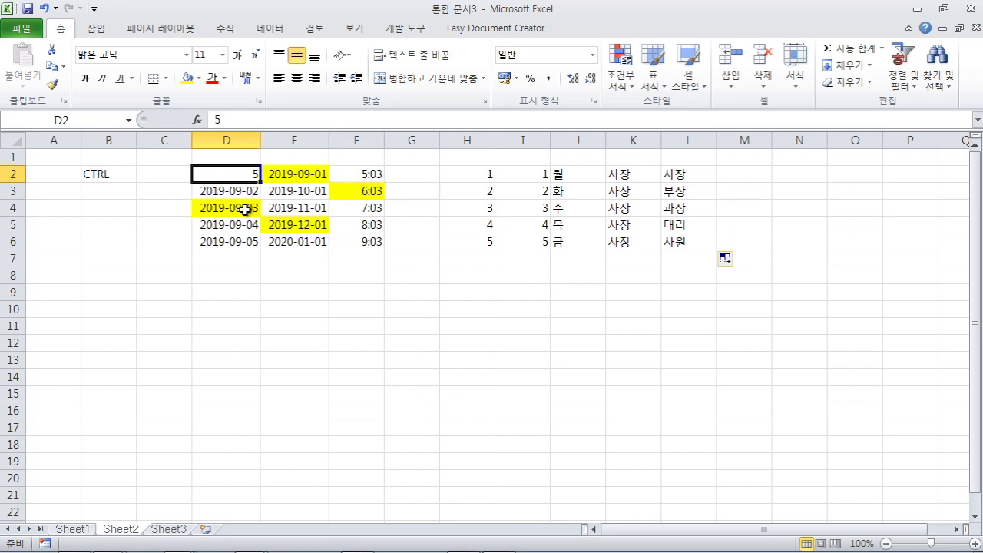
{"action": "key", "text": "ctrl+a"}
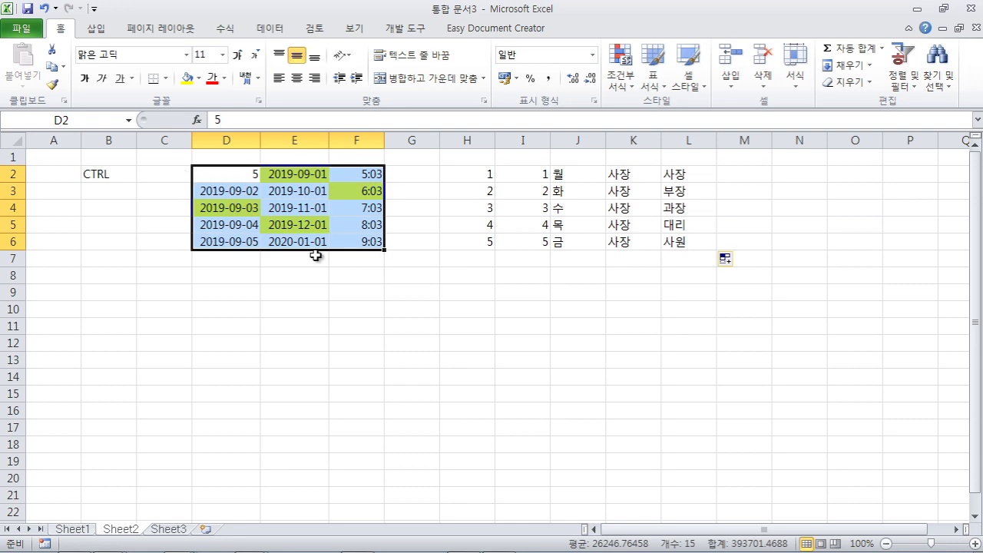
{"action": "left_click", "coordinate": [279, 283]}
{"action": "left_click", "coordinate": [220, 173]}
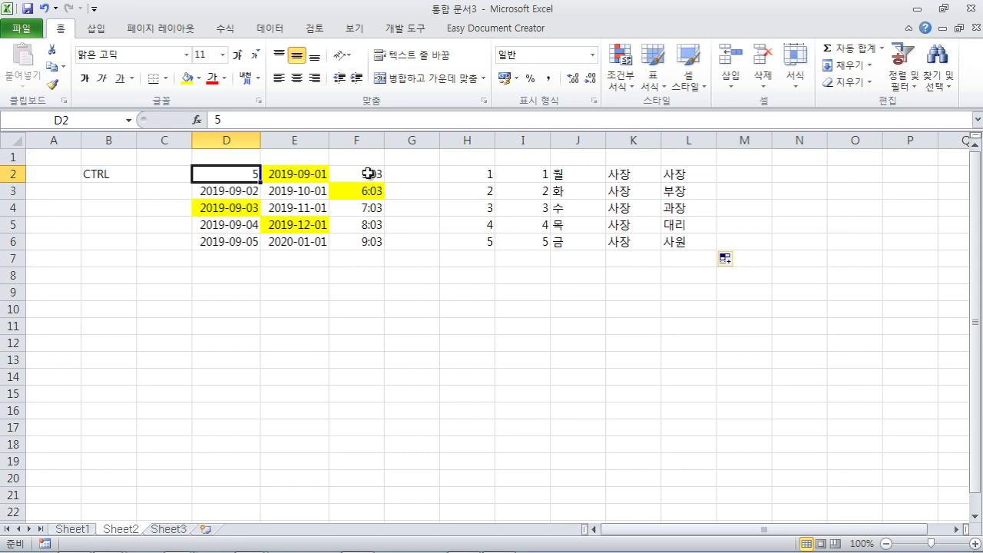
{"action": "left_click", "coordinate": [368, 173], "text": "shift"}
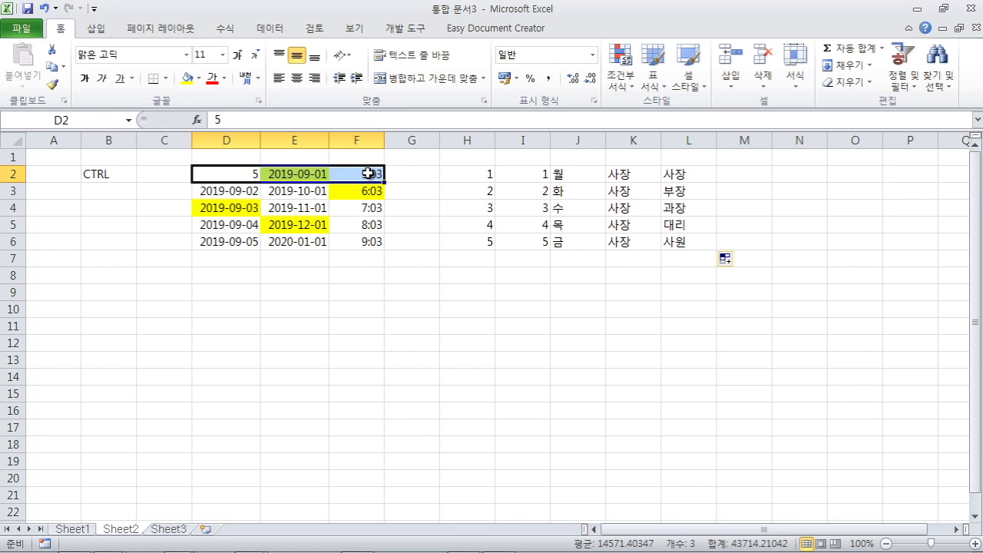
{"action": "key", "text": "ctrl+shift+Down"}
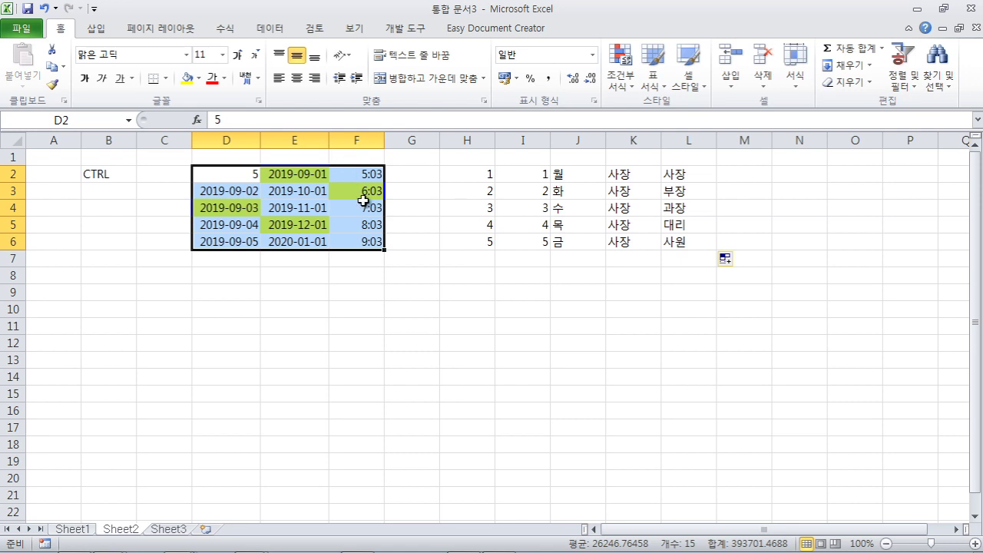
{"action": "left_click", "coordinate": [336, 298]}
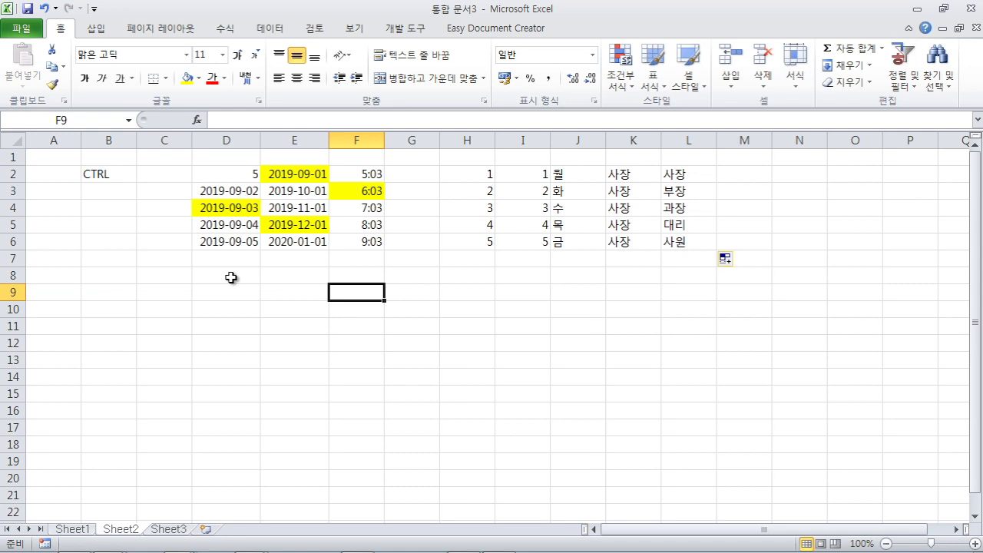
{"action": "left_click", "coordinate": [230, 278]}
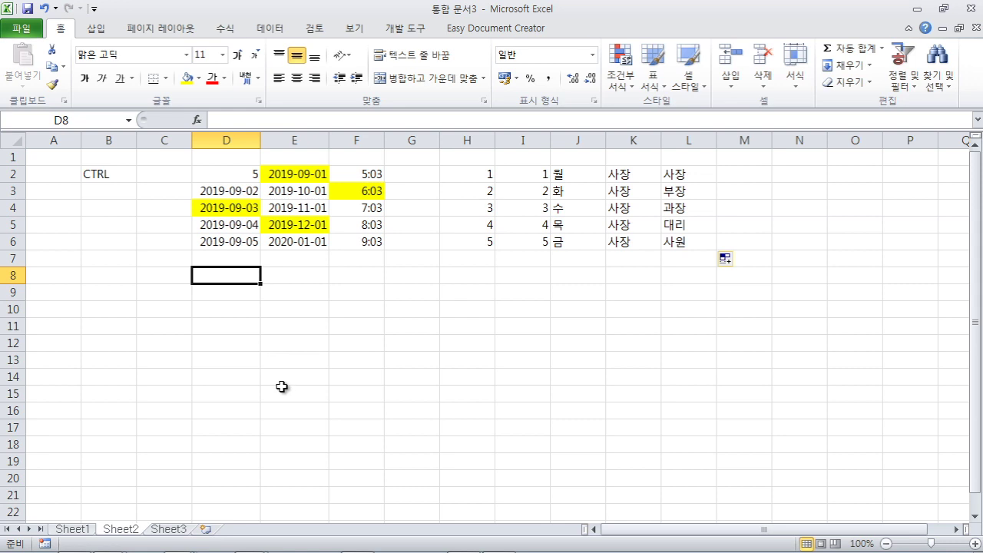
{"action": "left_click", "coordinate": [361, 359]}
{"action": "left_click", "coordinate": [295, 309]}
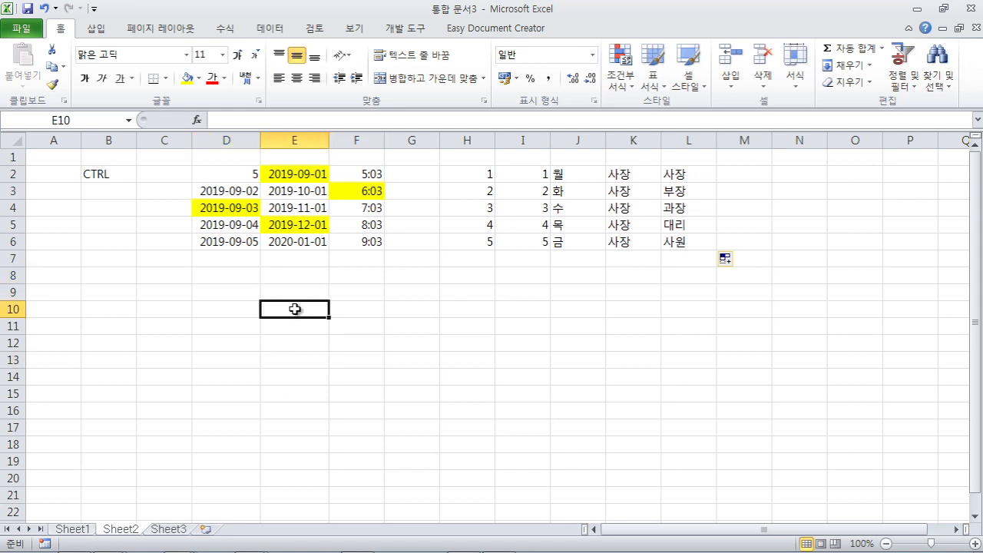
{"action": "left_click", "coordinate": [232, 289]}
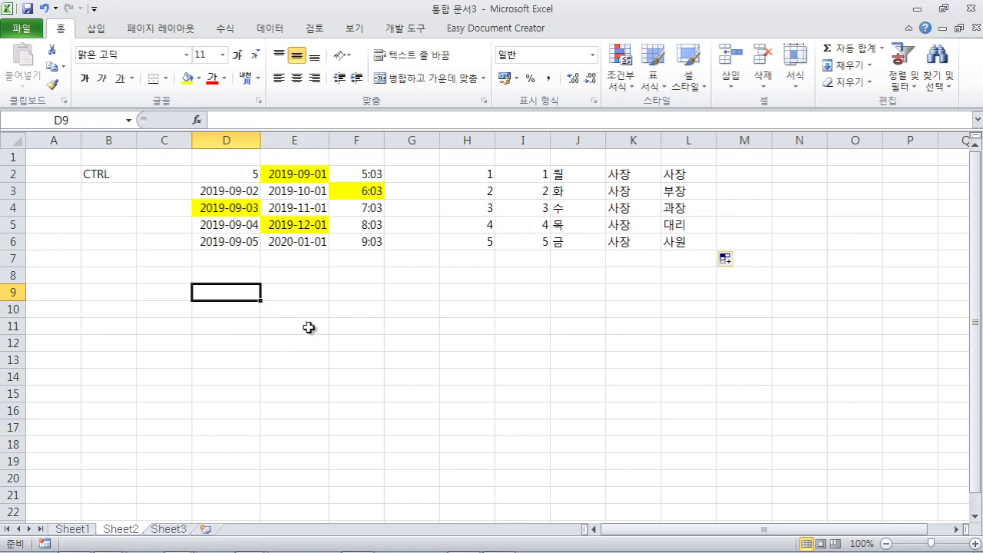
{"action": "left_click", "coordinate": [299, 342], "text": "ctrl"}
{"action": "left_click", "coordinate": [414, 342], "text": "ctrl"}
{"action": "left_click", "coordinate": [392, 293], "text": "ctrl"}
{"action": "left_click", "coordinate": [332, 289], "text": "ctrl"}
{"action": "left_click", "coordinate": [357, 393], "text": "ctrl"}
{"action": "left_click", "coordinate": [229, 410], "text": "ctrl"}
{"action": "left_click", "coordinate": [205, 344], "text": "ctrl"}
{"action": "left_click", "coordinate": [527, 463], "text": "ctrl"}
{"action": "left_click", "coordinate": [522, 327], "text": "ctrl"}
{"action": "left_click", "coordinate": [688, 322], "text": "ctrl"}
{"action": "left_click", "coordinate": [620, 408], "text": "ctrl"}
{"action": "left_click", "coordinate": [620, 296], "text": "ctrl"}
{"action": "left_click", "coordinate": [842, 332], "text": "ctrl"}
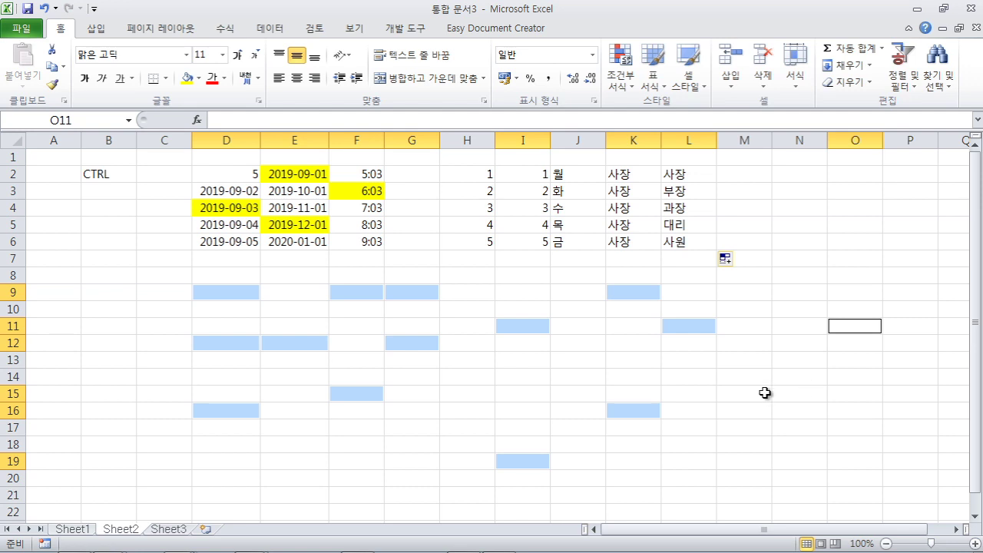
{"action": "left_click", "coordinate": [732, 392]}
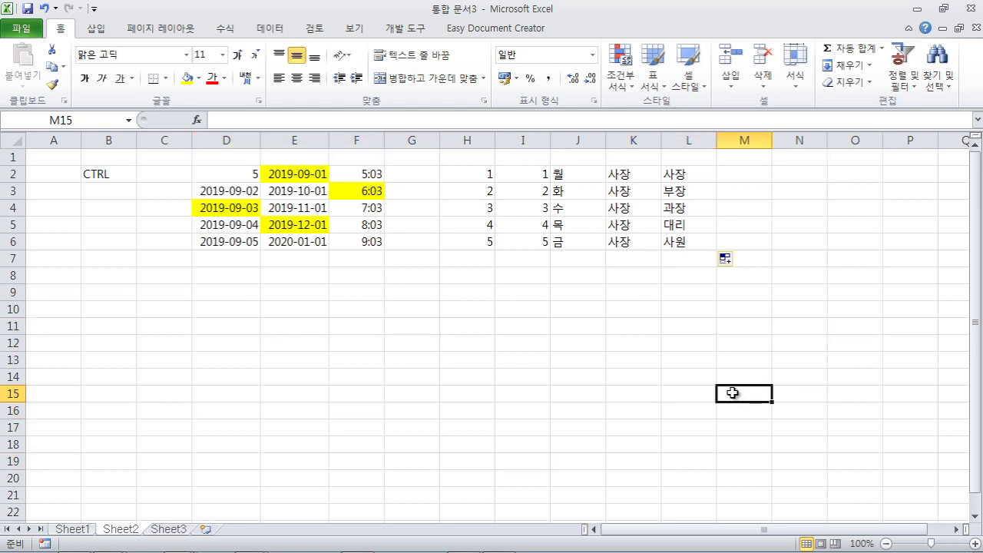
{"action": "left_click", "coordinate": [550, 394]}
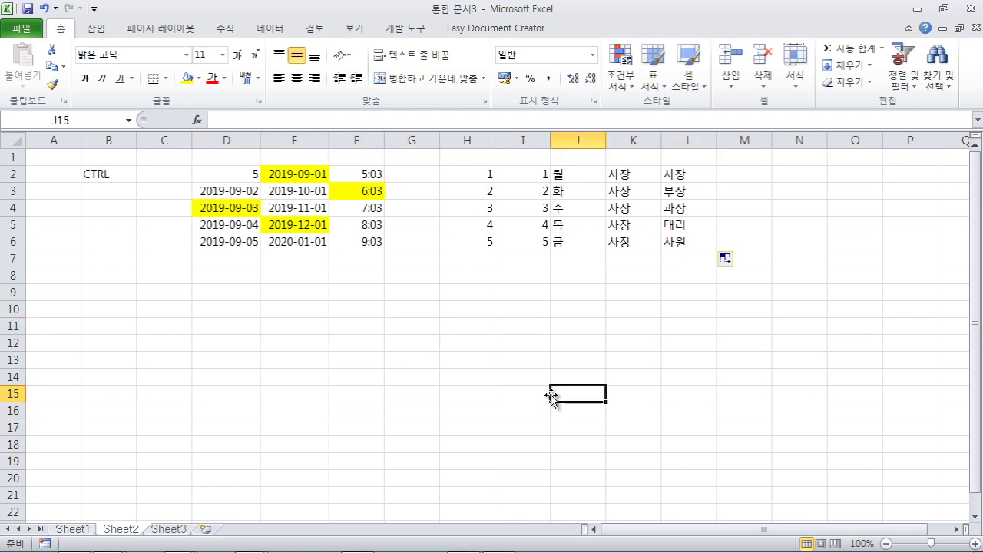